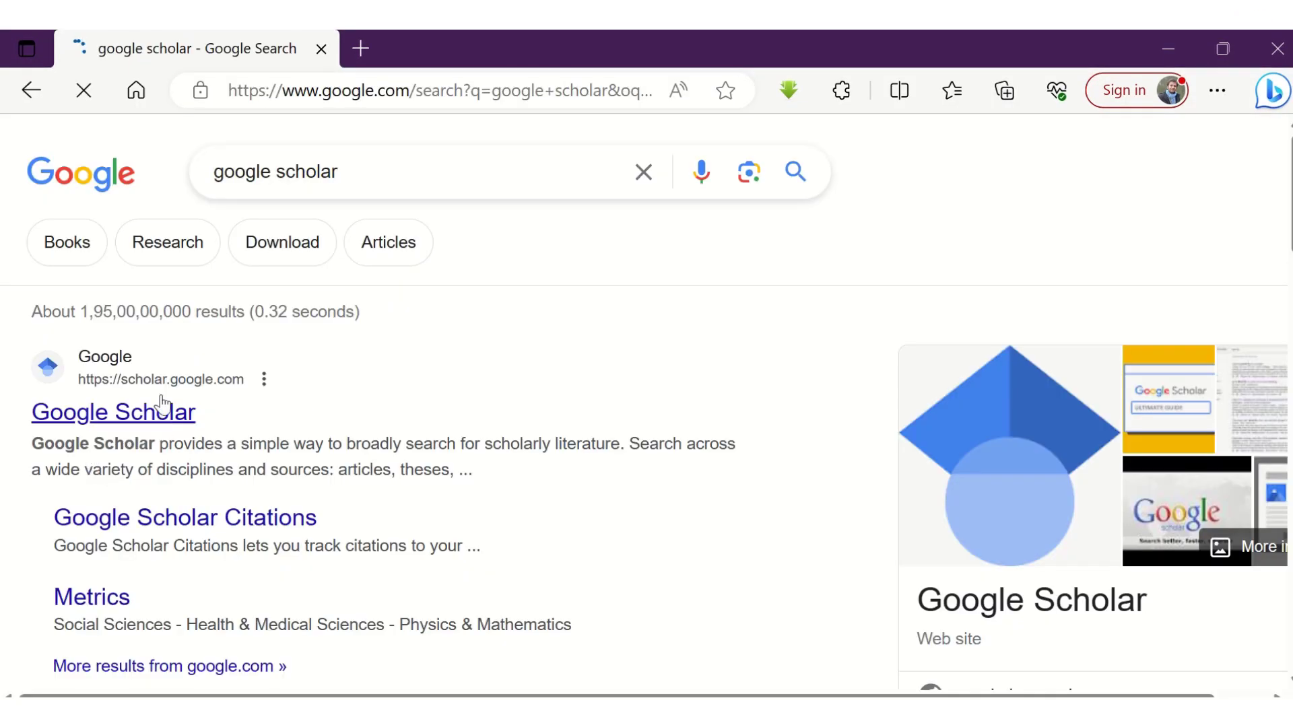
Step: Open Google Scholar and search for 'metabolite transporters in wheat'
left_click(132, 425)
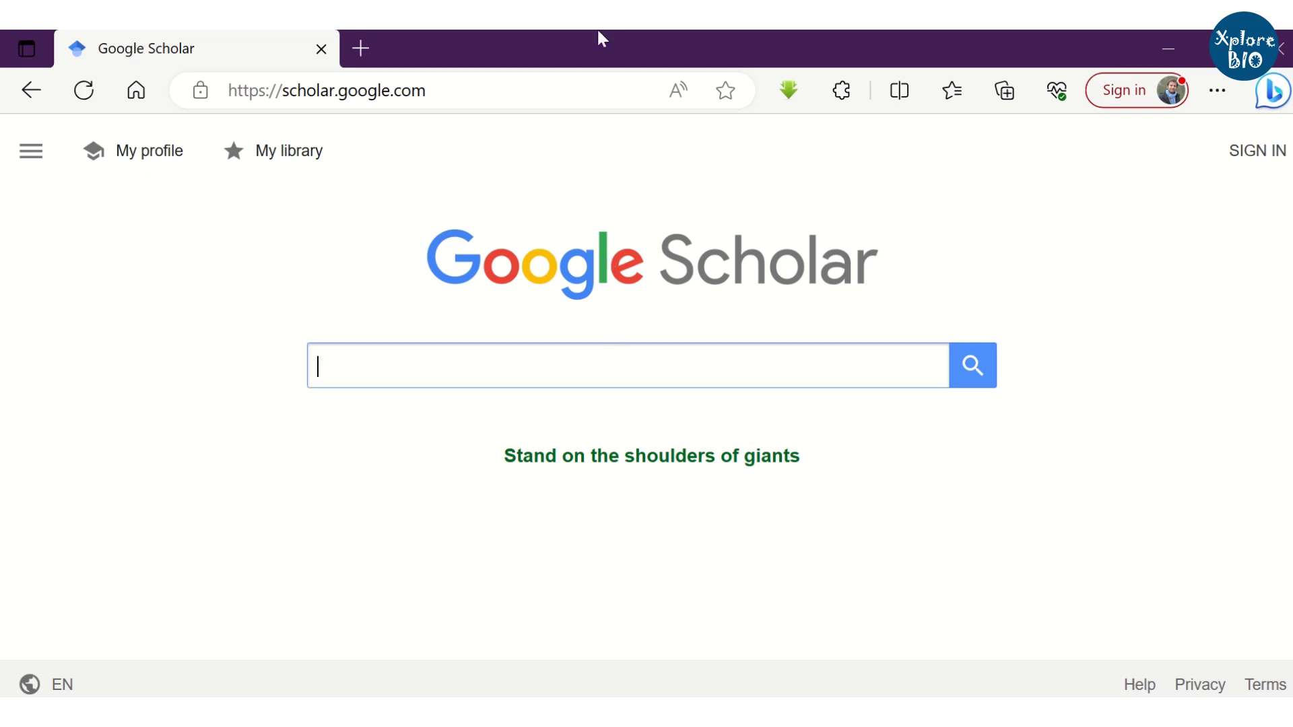
type("metabol")
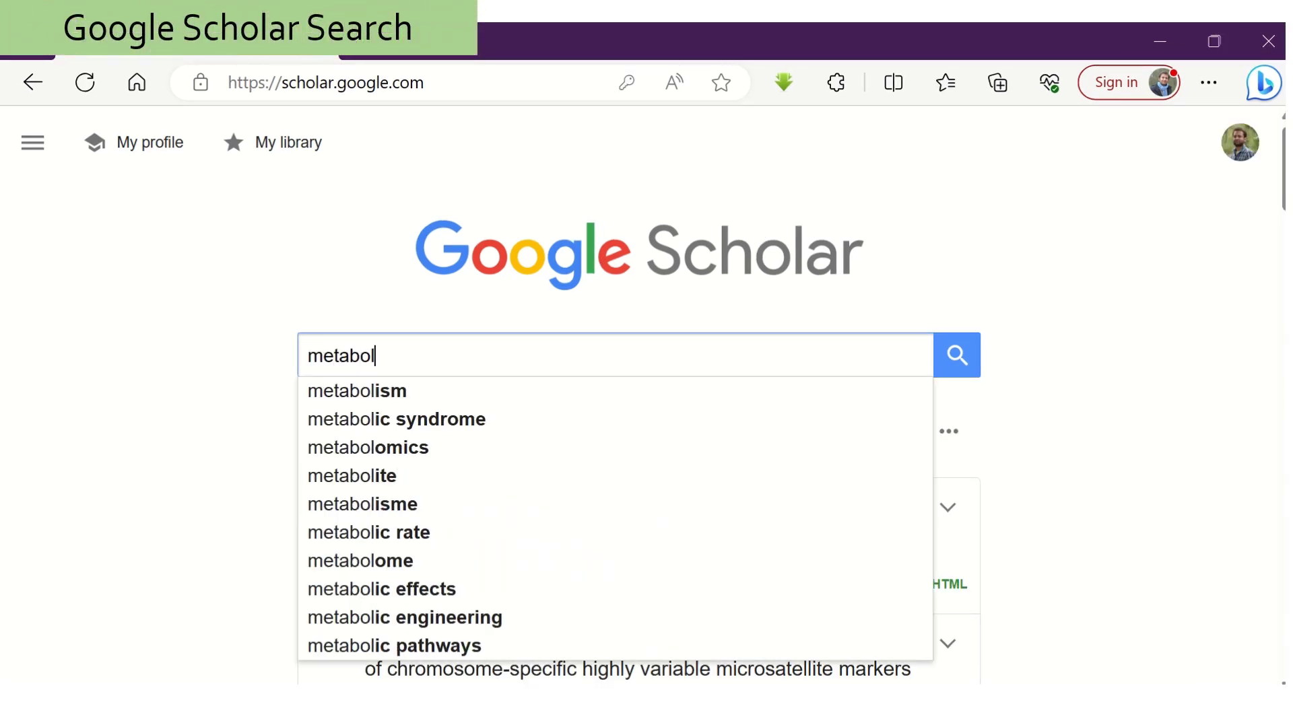
type("ite transp")
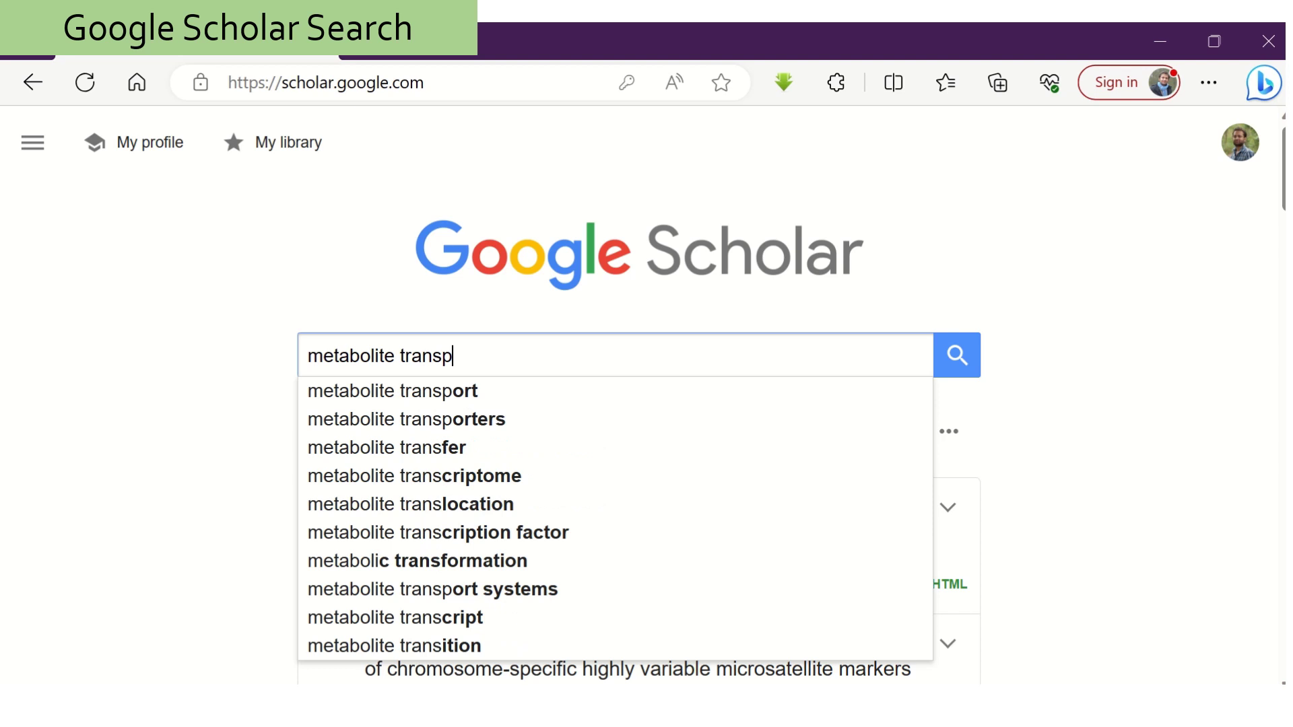
type("orters in wh")
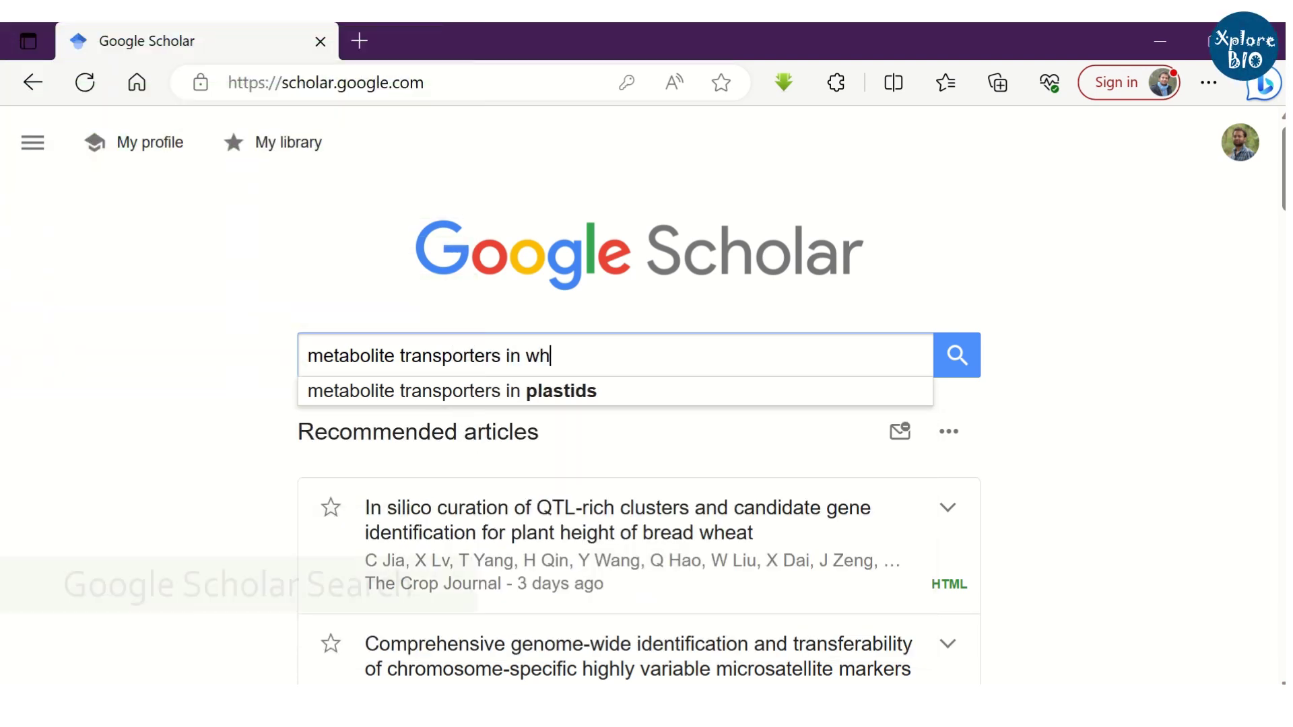
type("eat")
key("Return")
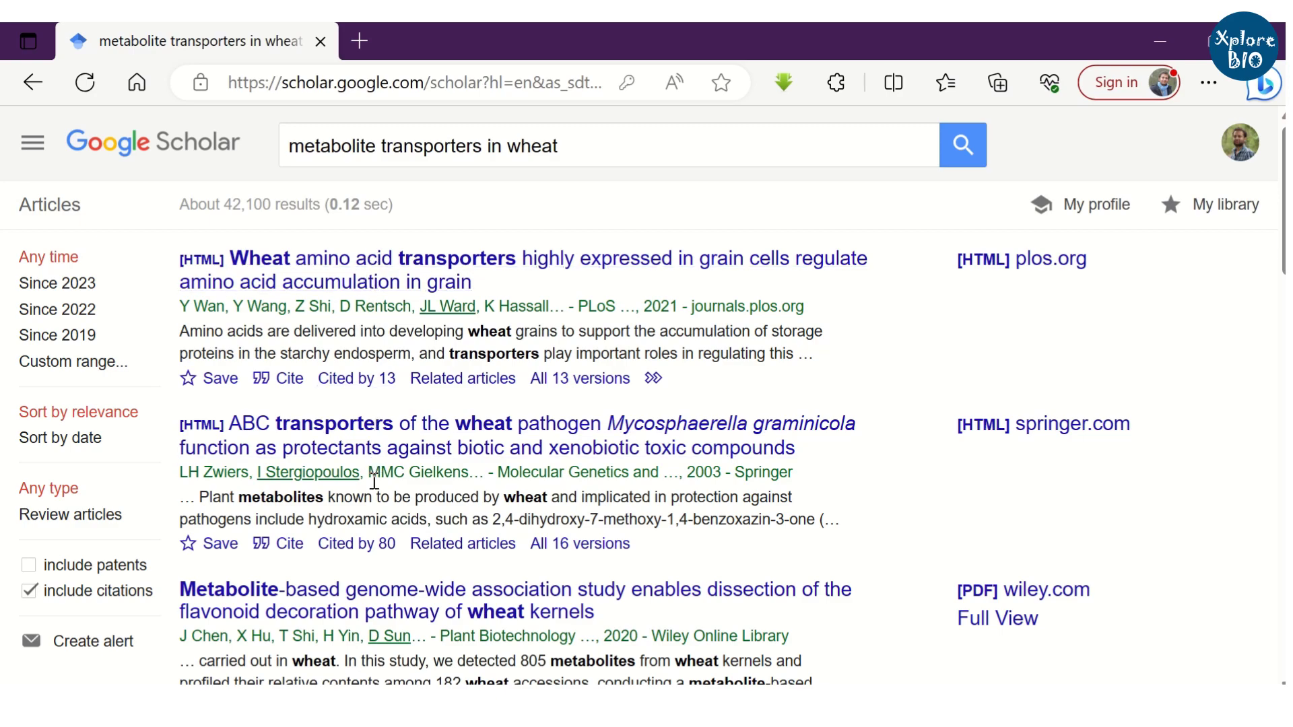
scroll(655, 366, "down", 8)
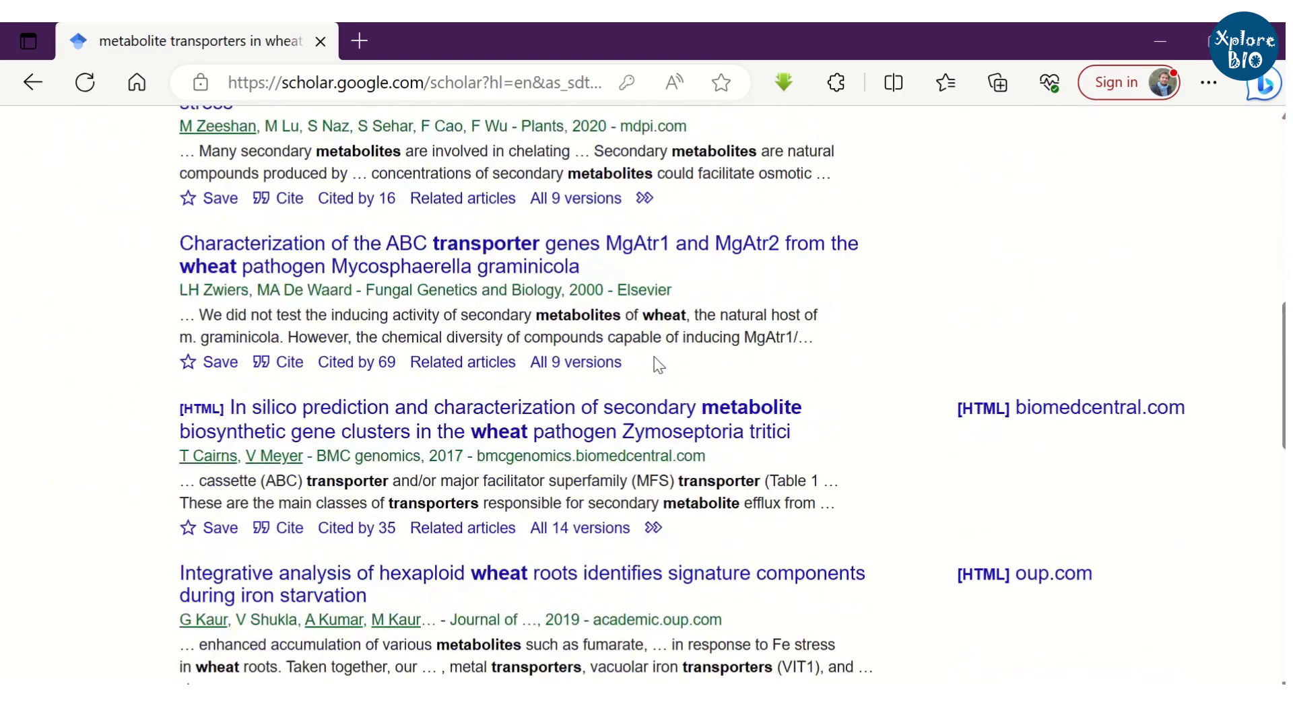
Step: Limit the wheat transporter results to articles published since 2019
scroll(650, 404, "up", 3)
scroll(646, 404, "up", 8)
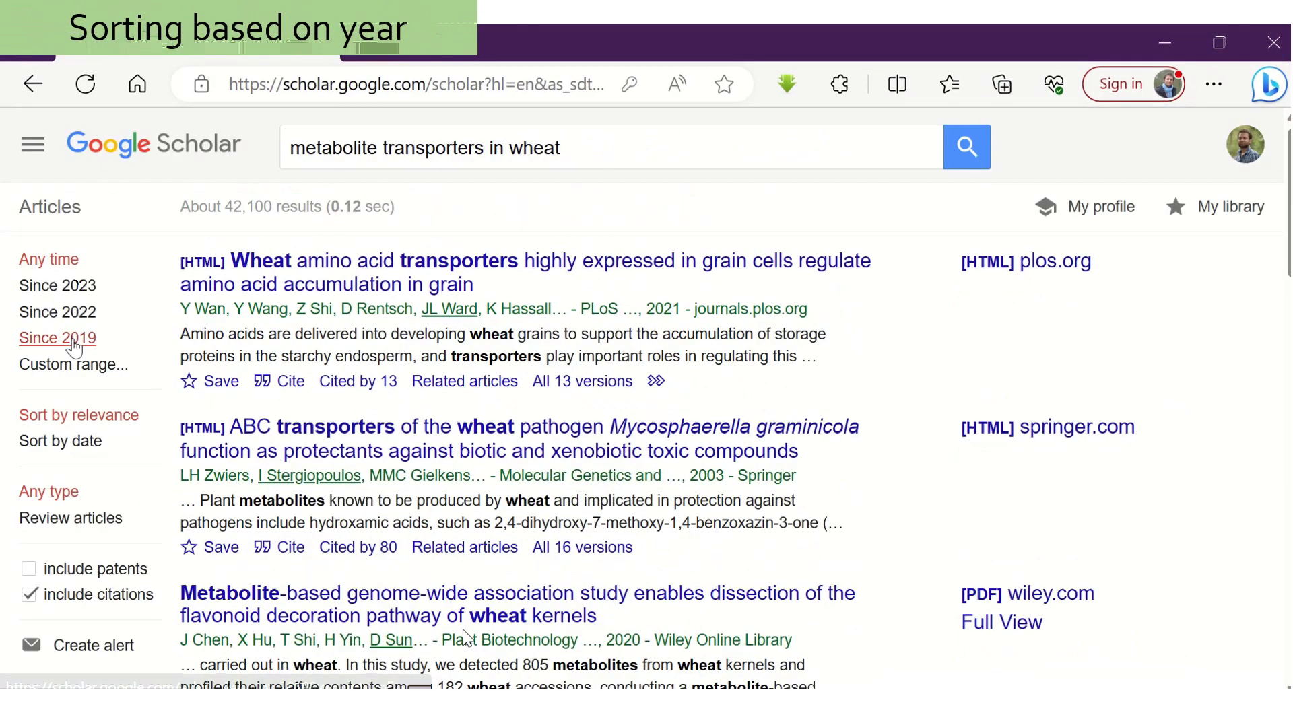
left_click(73, 342)
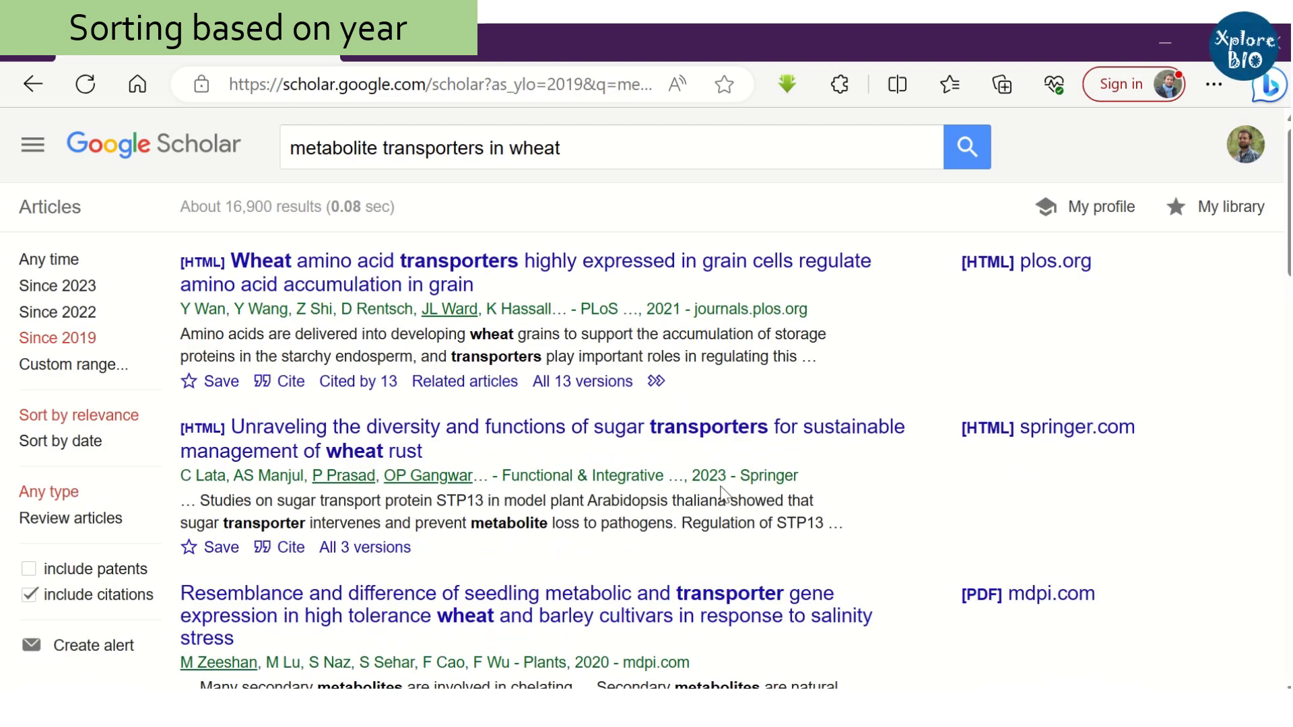
scroll(648, 536, "down", 2)
scroll(648, 536, "down", 7)
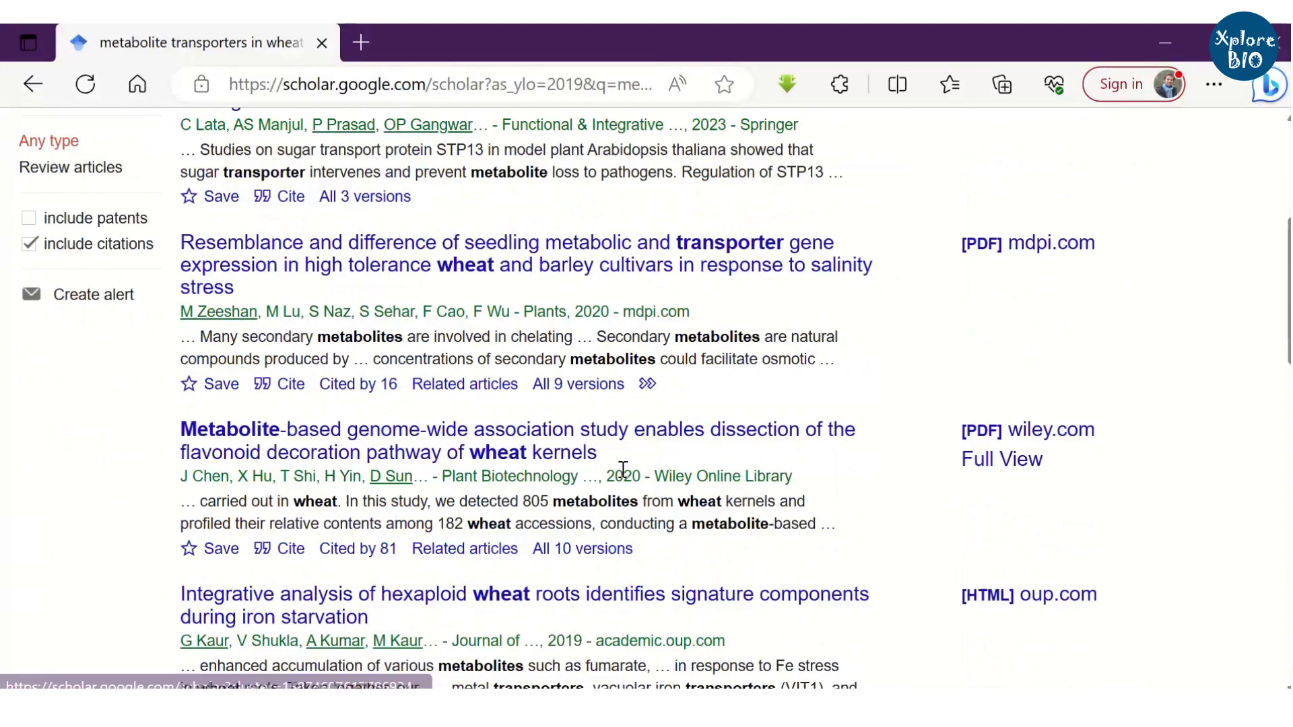
scroll(577, 350, "down", 3)
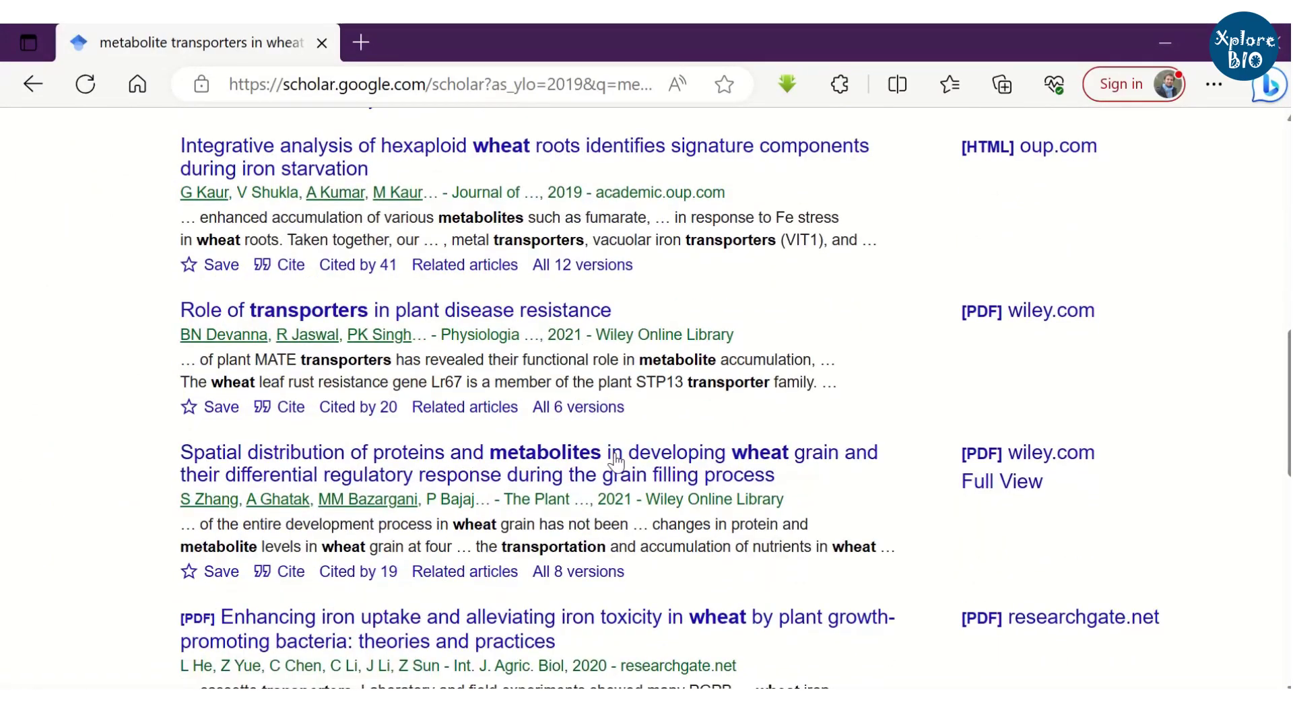
scroll(615, 462, "down", 5)
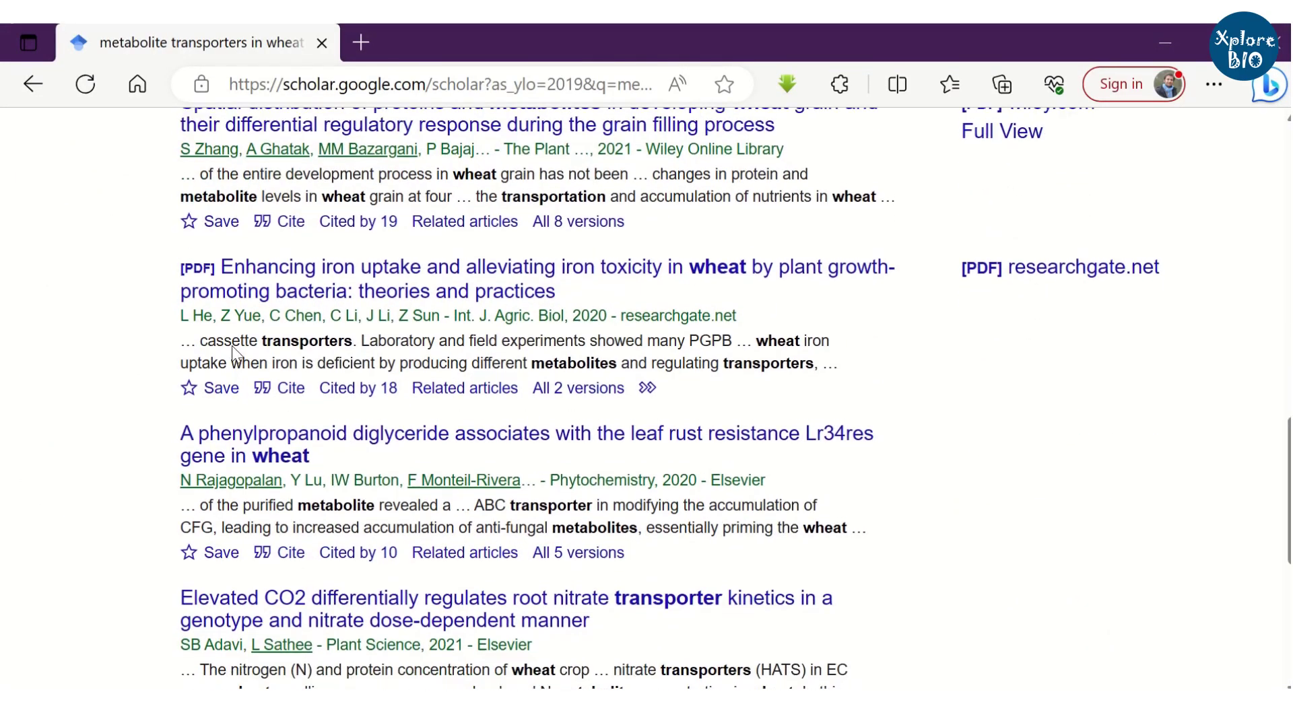
scroll(233, 353, "up", 15)
Step: Restrict the results to a custom publication range of 2015–2018
left_click(71, 365)
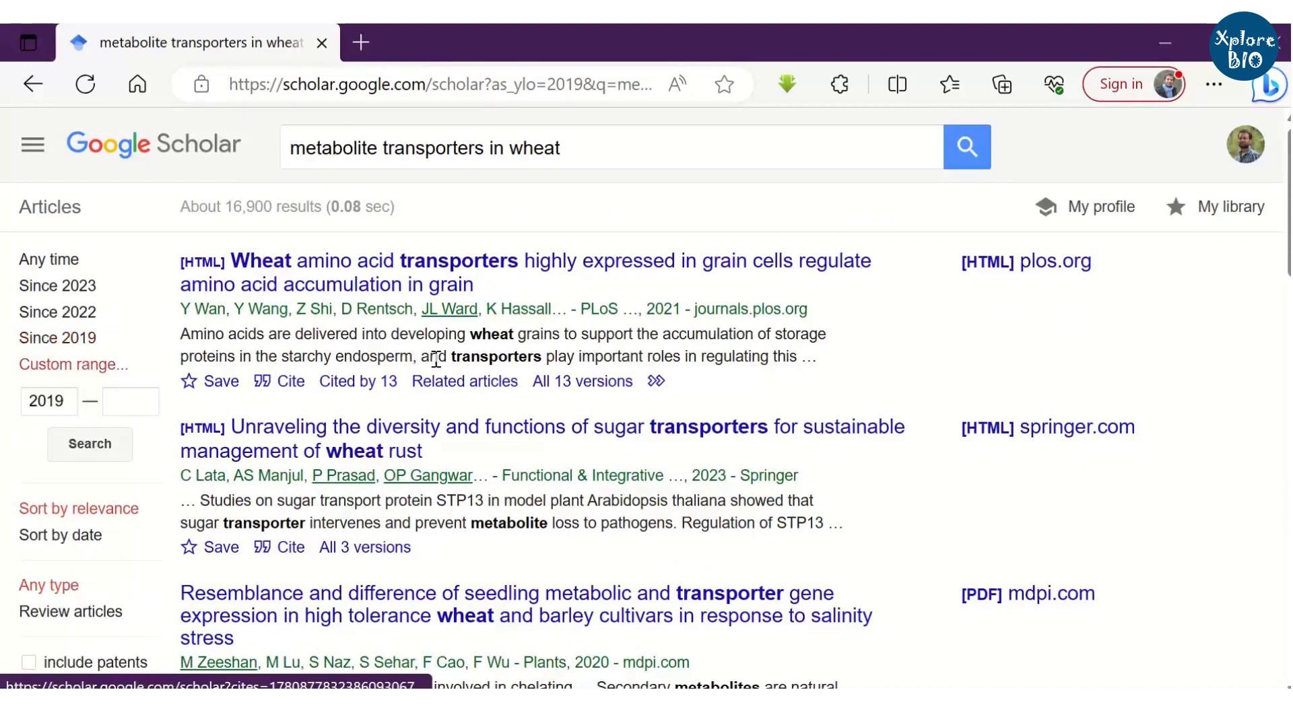
left_click(74, 401)
left_click_drag(74, 401, 56, 404)
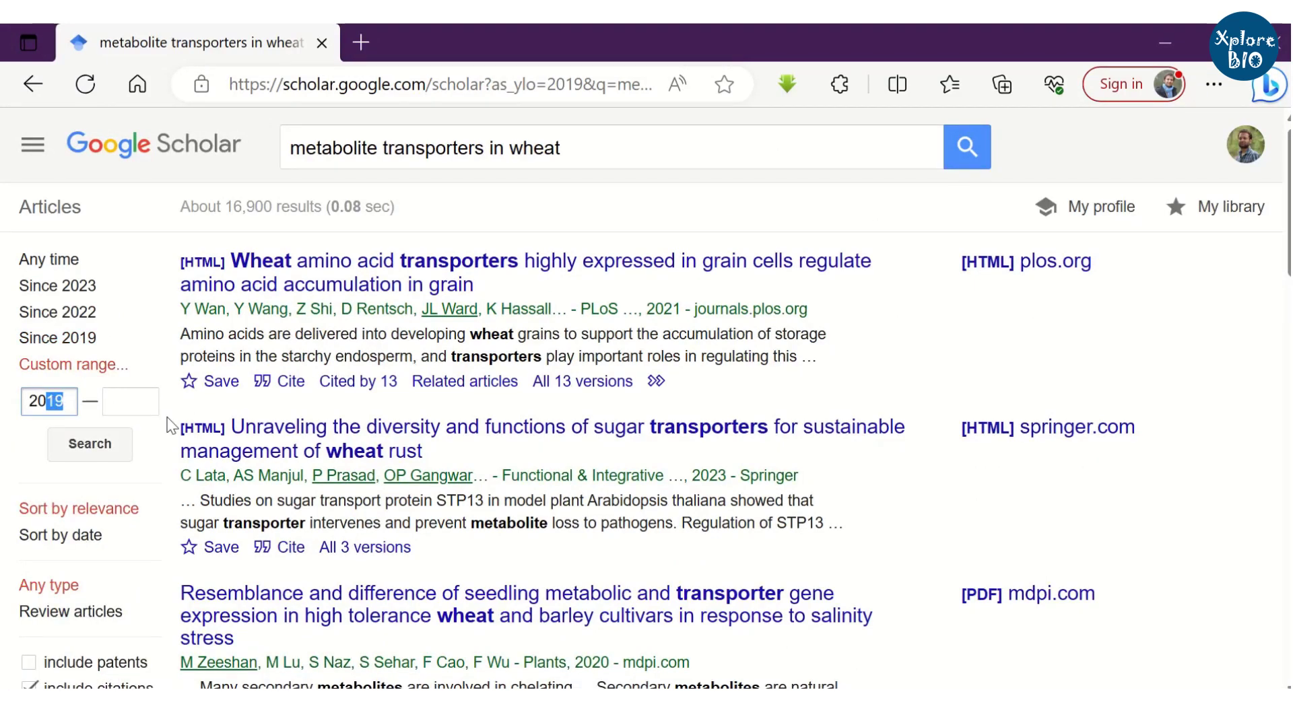
left_click(133, 402)
type("2018")
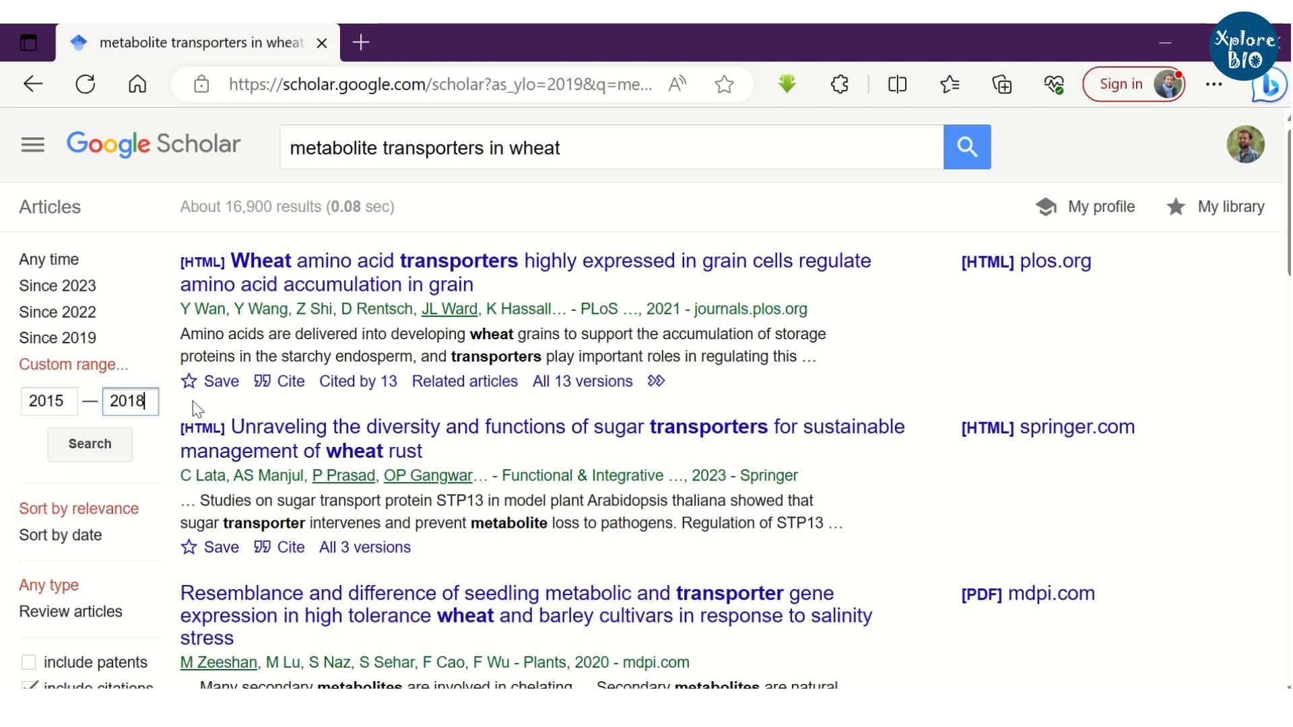
left_click(86, 443)
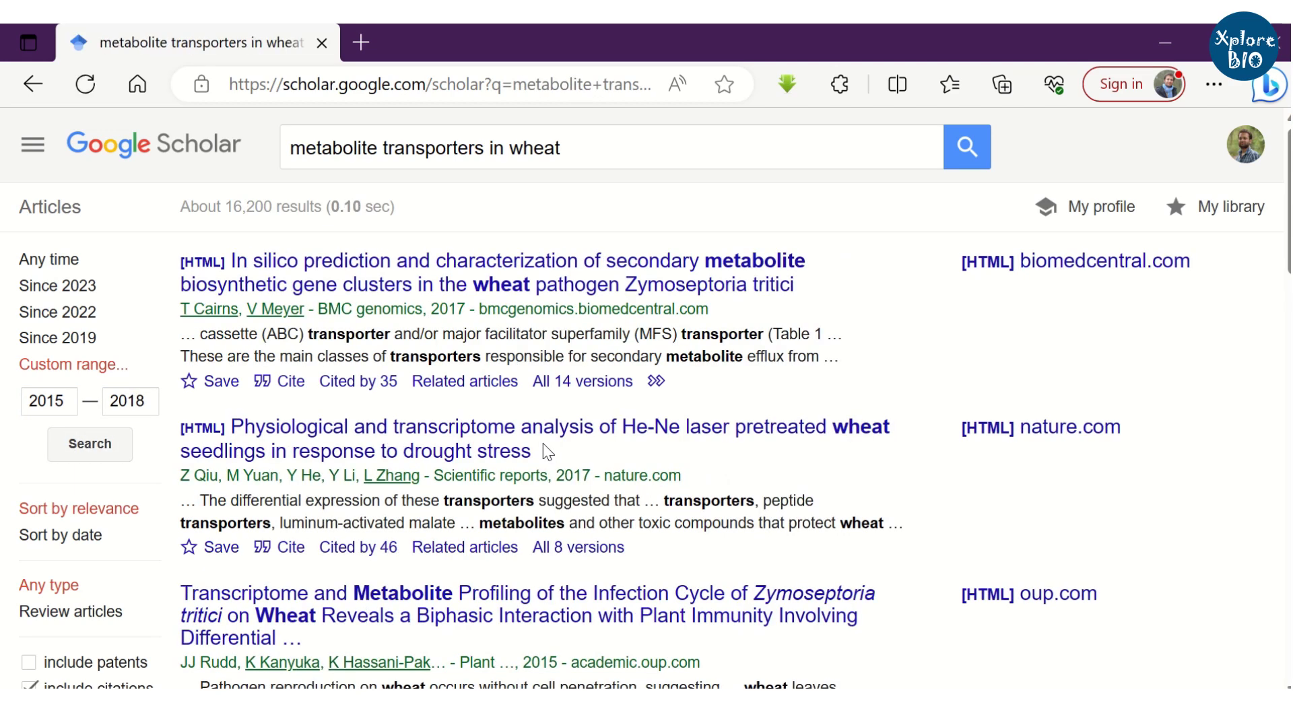
left_click_drag(434, 310, 462, 310)
scroll(564, 476, "down", 2)
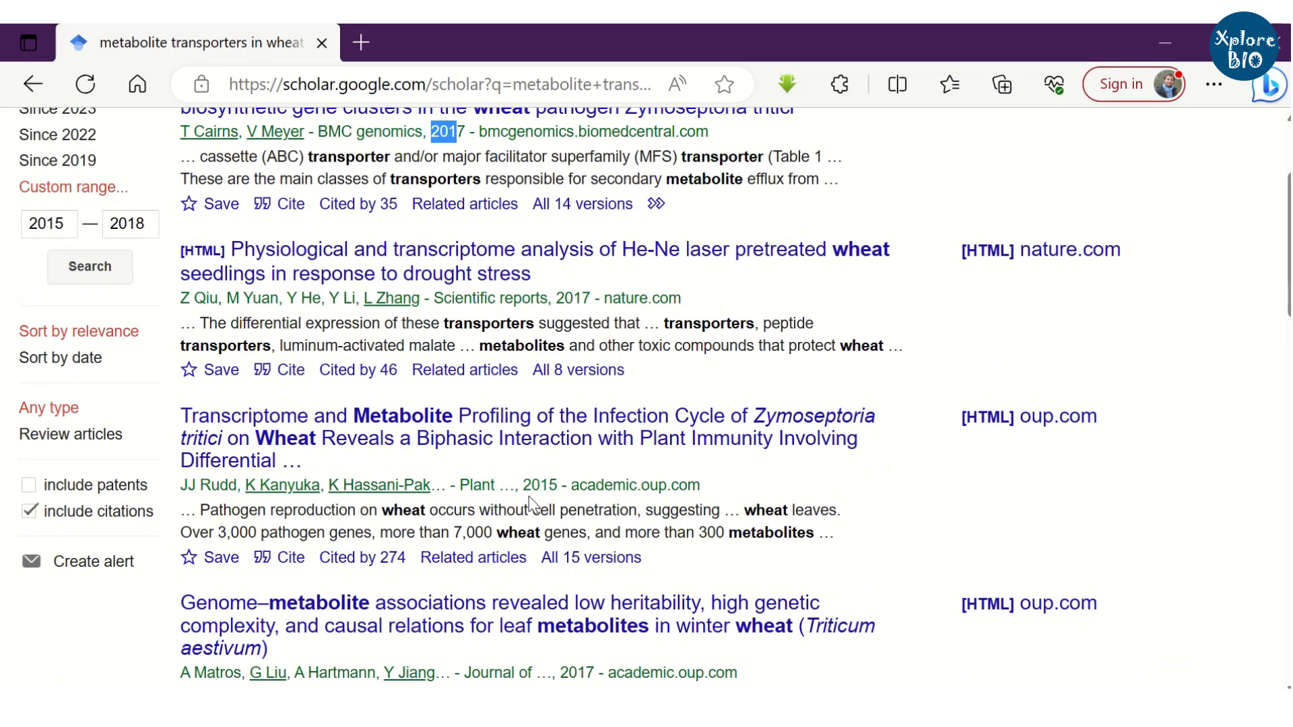
scroll(579, 505, "down", 1)
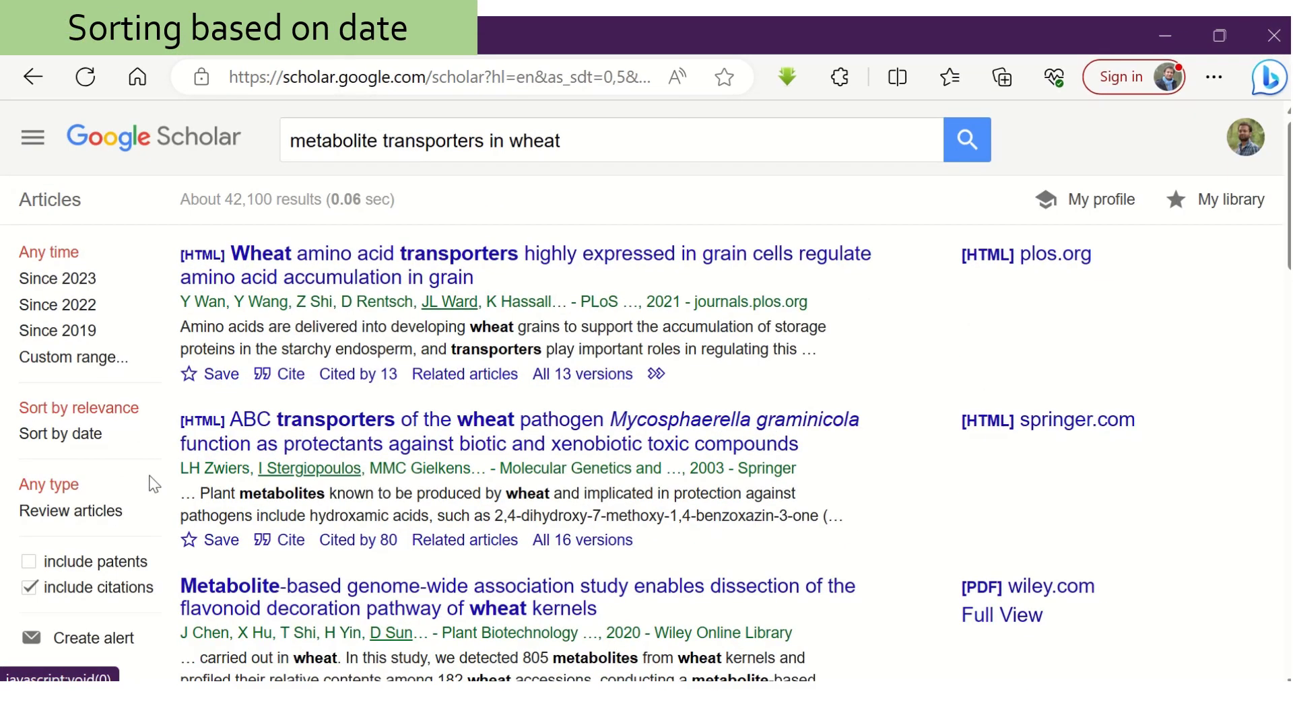
scroll(67, 346, "down", 1)
Step: Sort the results by date so the newest additions come first
left_click(68, 346)
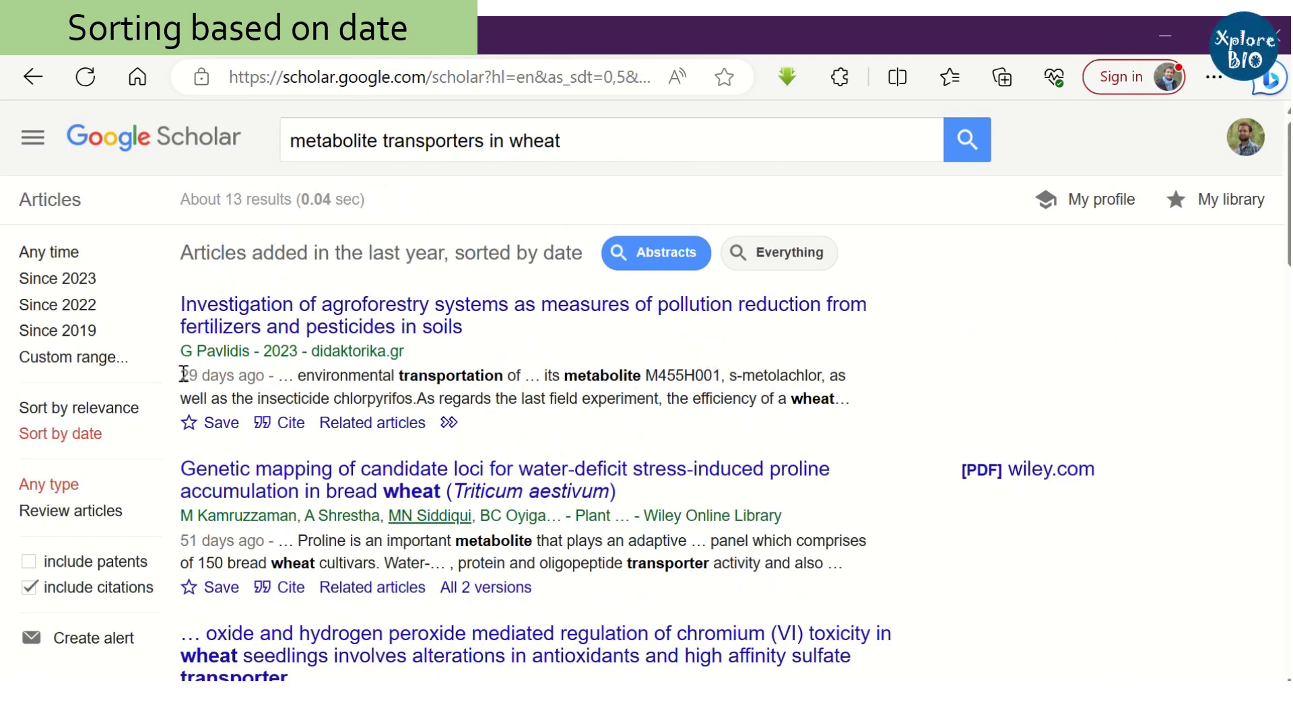
left_click_drag(181, 375, 261, 375)
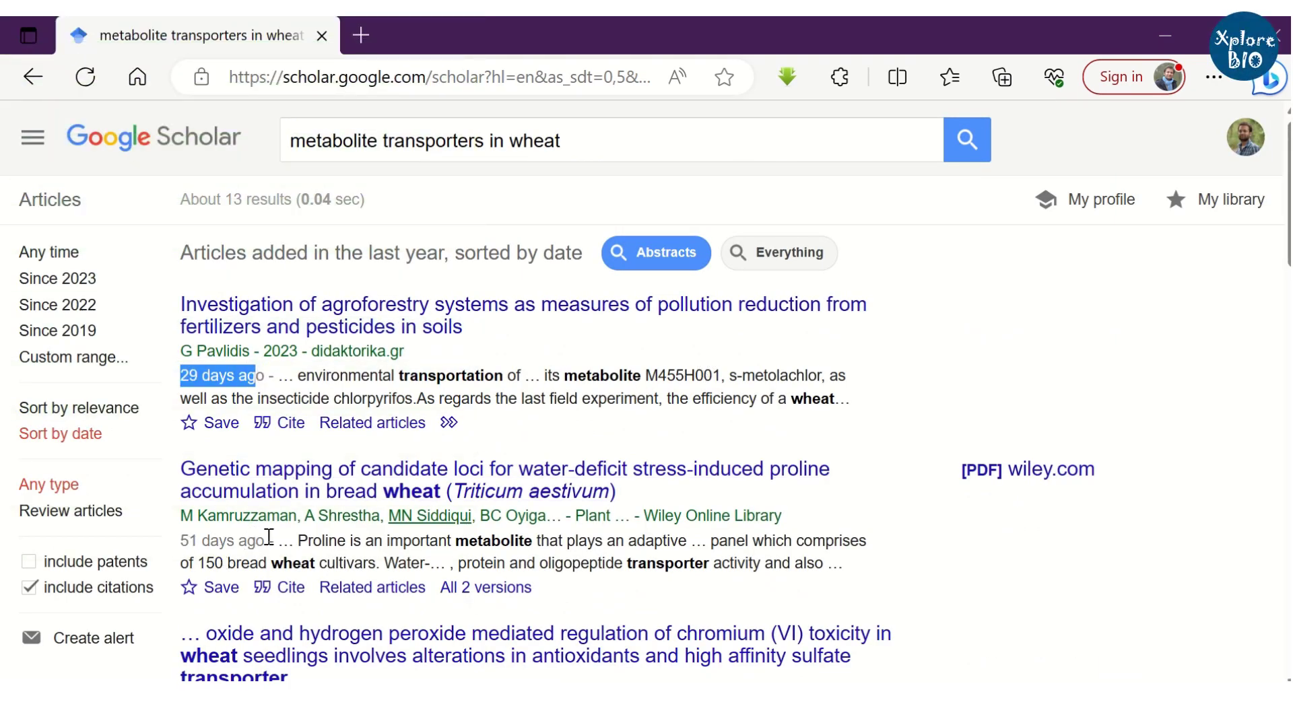
scroll(269, 537, "down", 7)
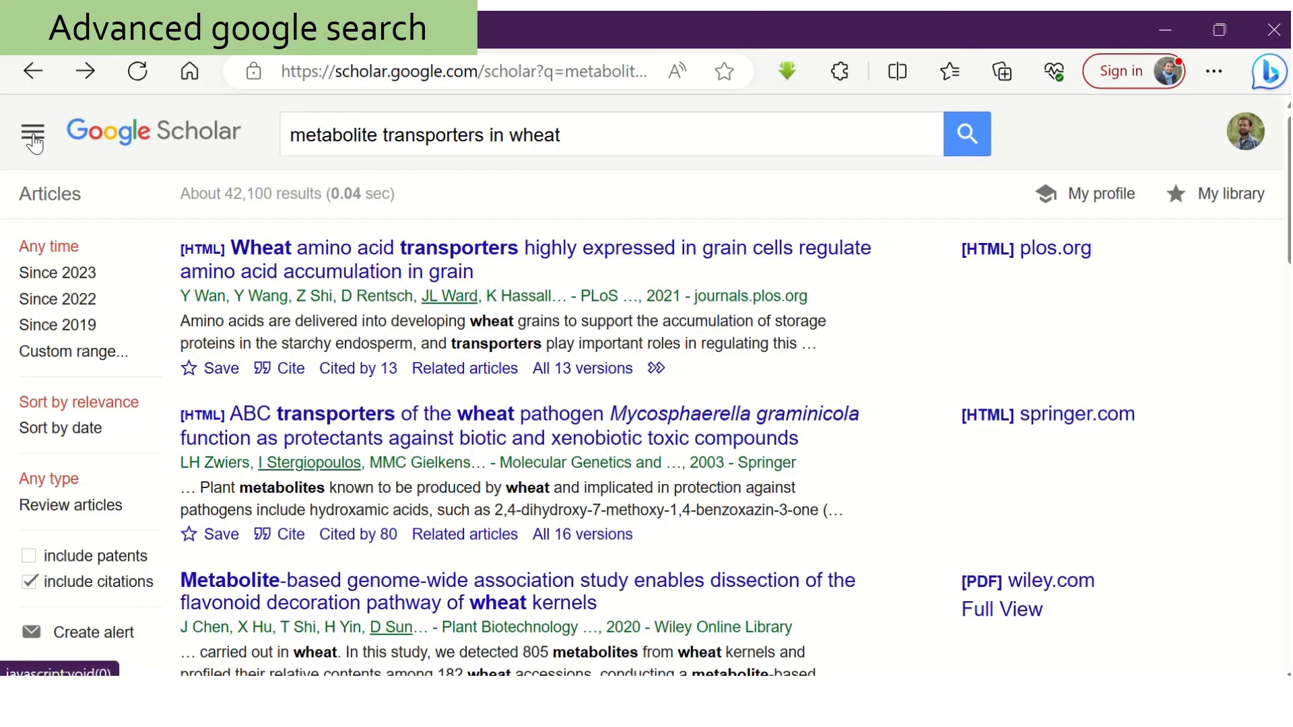
Step: Run an advanced title search with 'Characterization of the ABC transporter' as the exact phrase
left_click(34, 135)
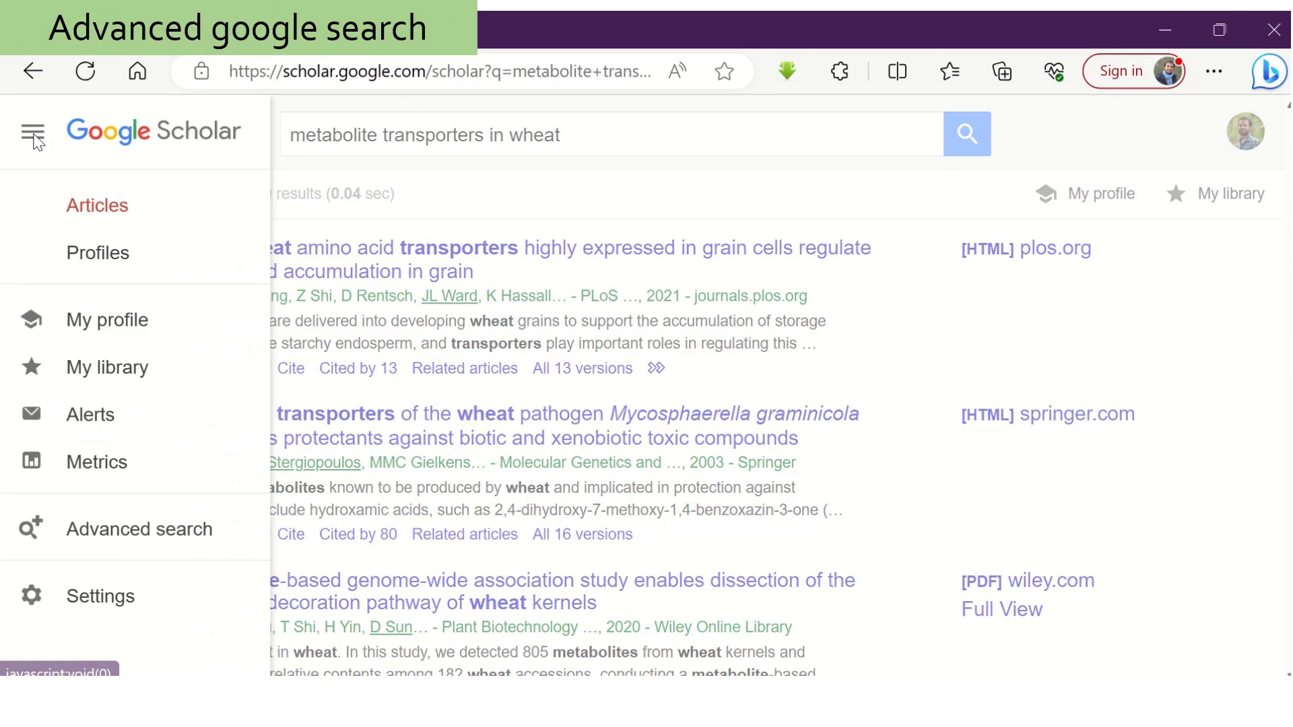
left_click(121, 538)
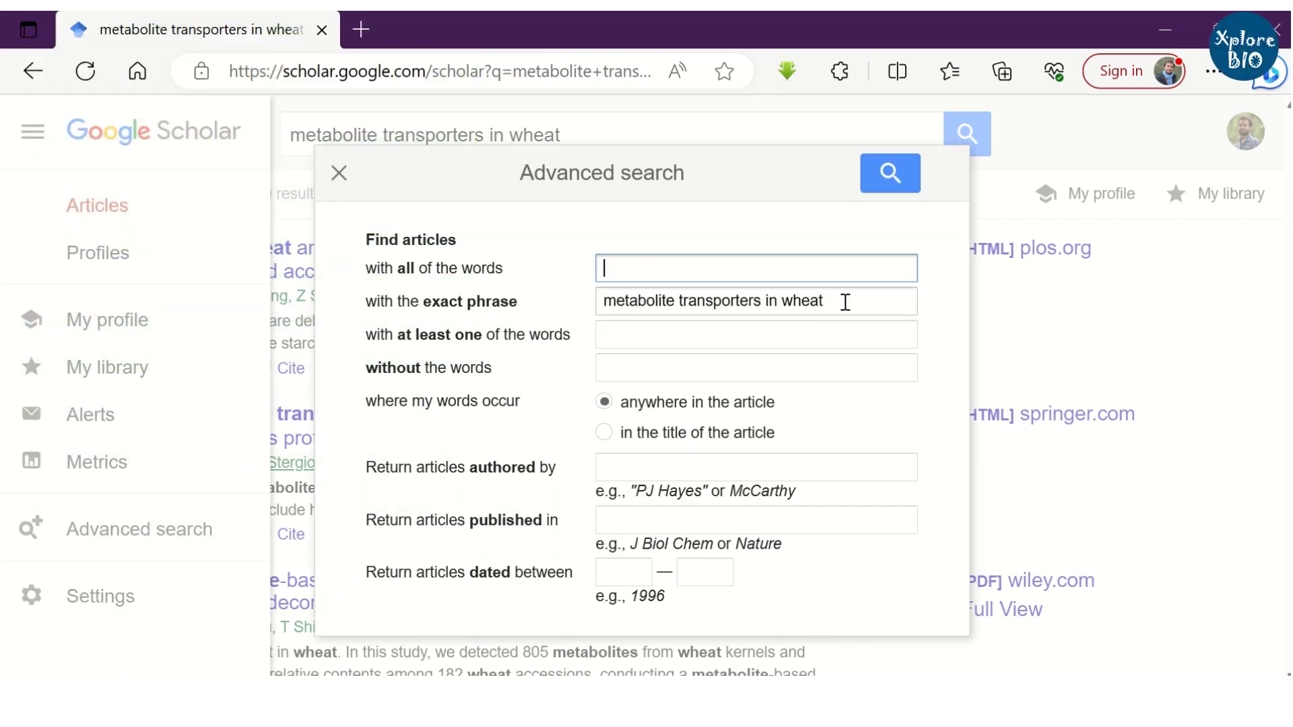
left_click_drag(842, 299, 595, 312)
key("BackSpace")
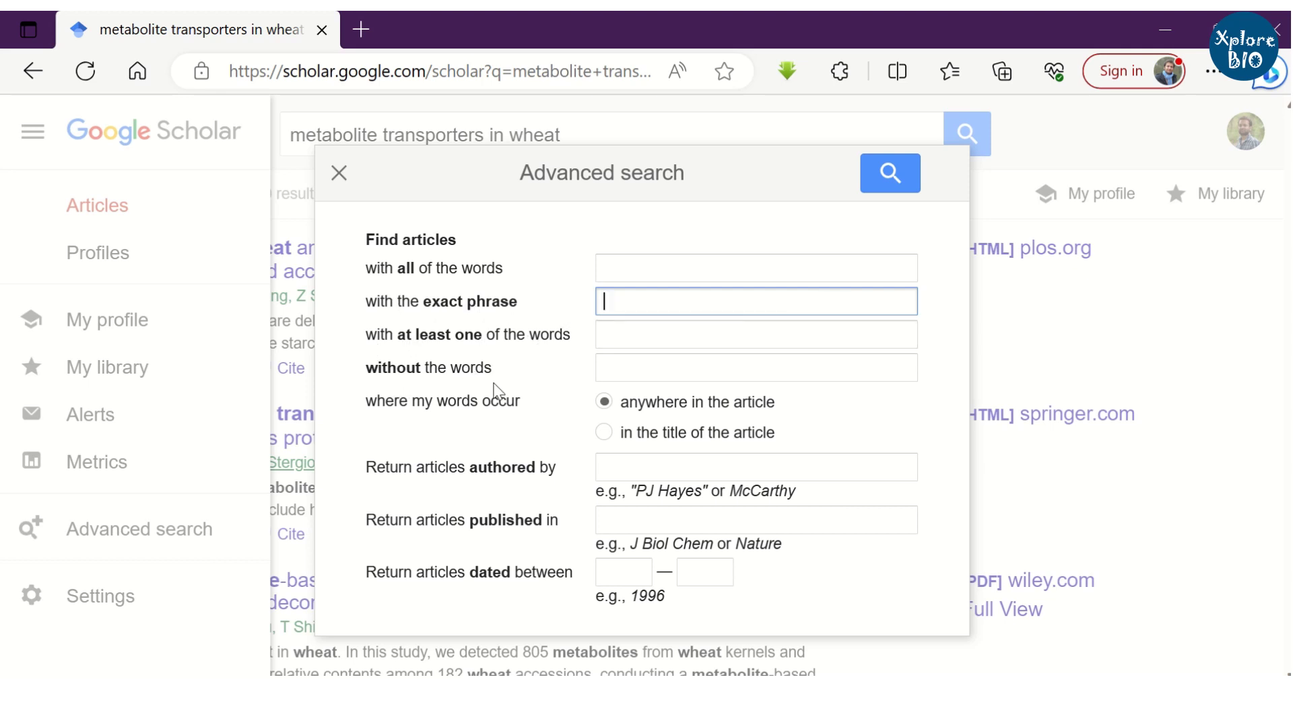
left_click(615, 302)
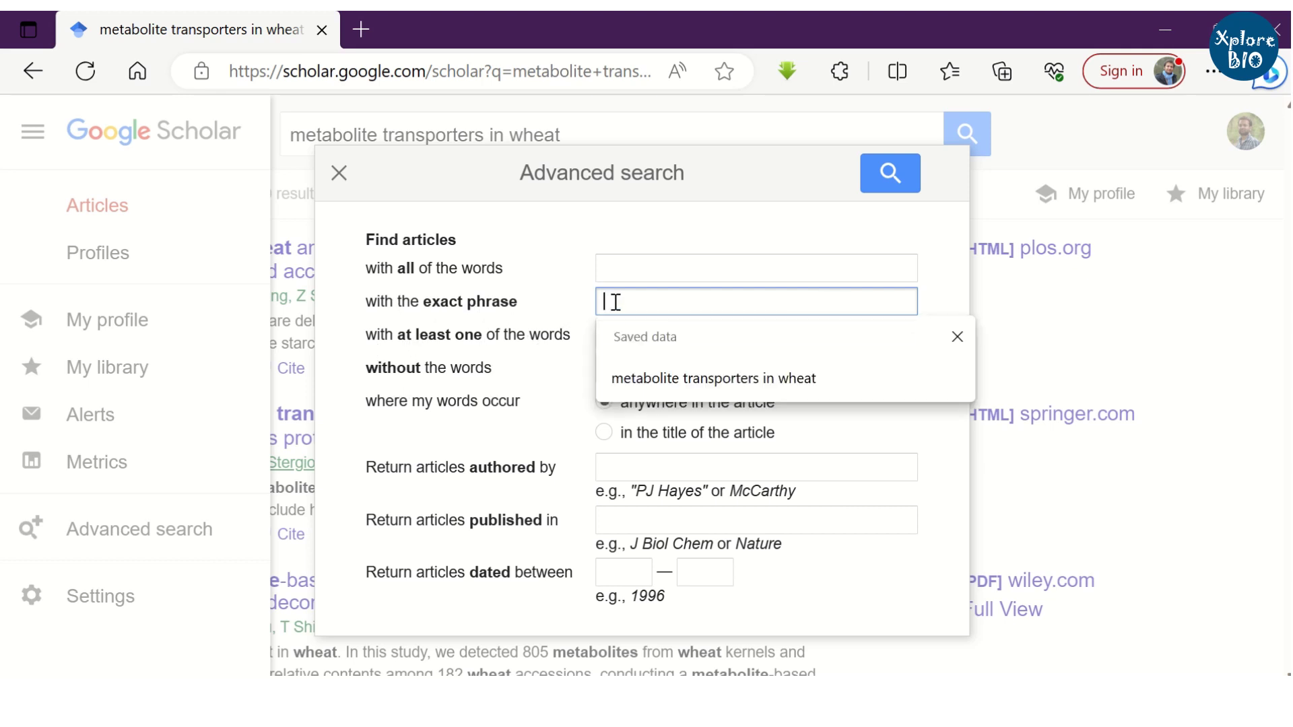
key("ctrl+v")
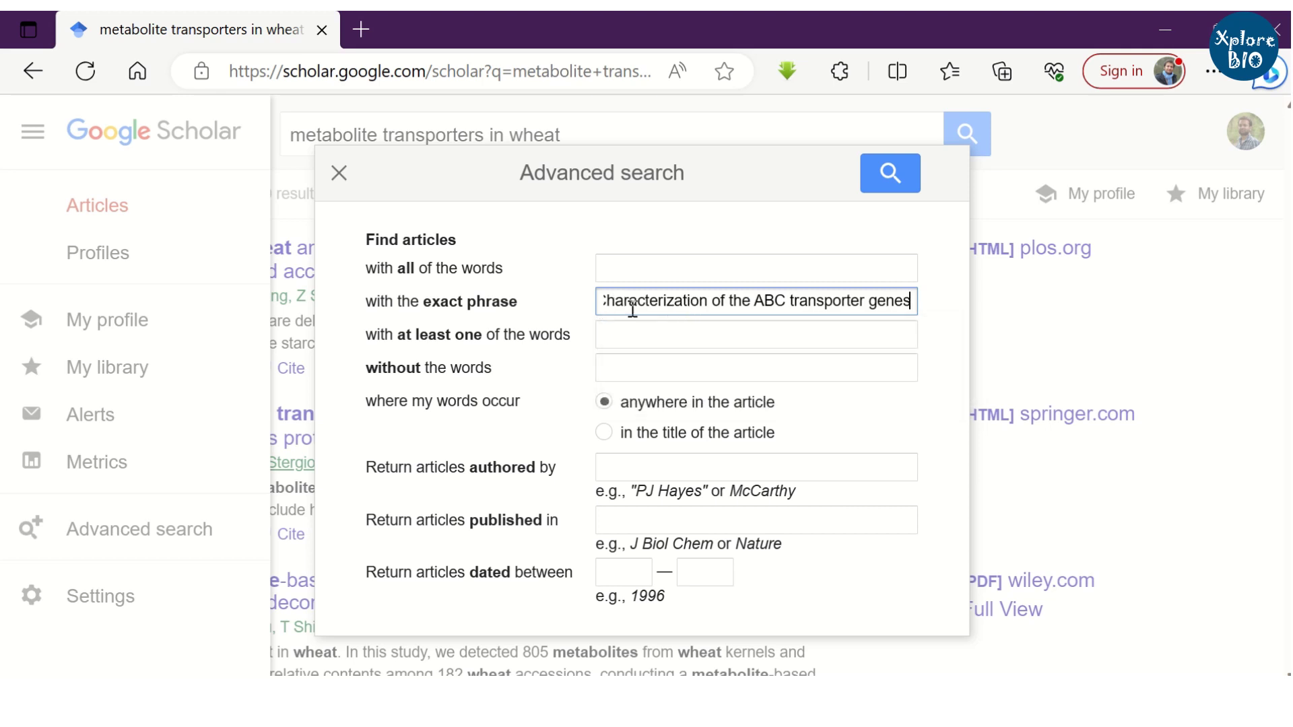
left_click(603, 432)
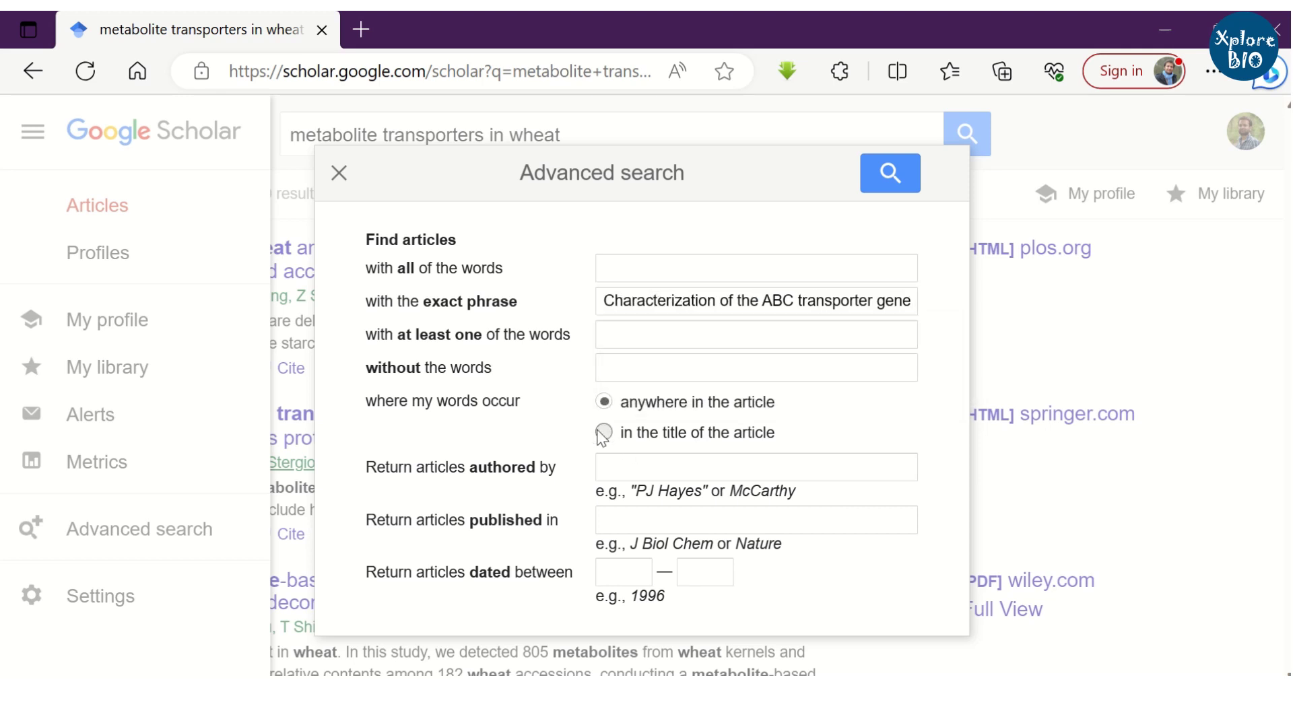
left_click(889, 189)
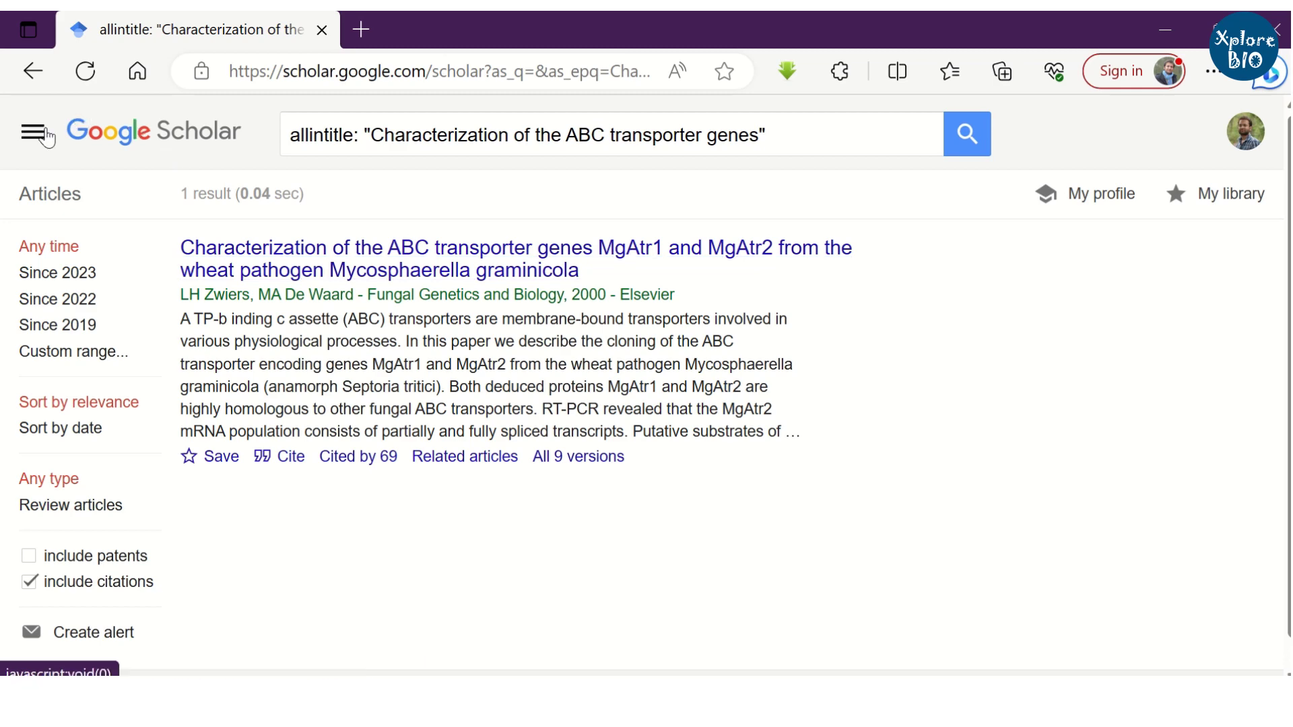
Step: Rerun the advanced search with those words in 'with all of the words' instead
left_click(32, 131)
left_click(135, 530)
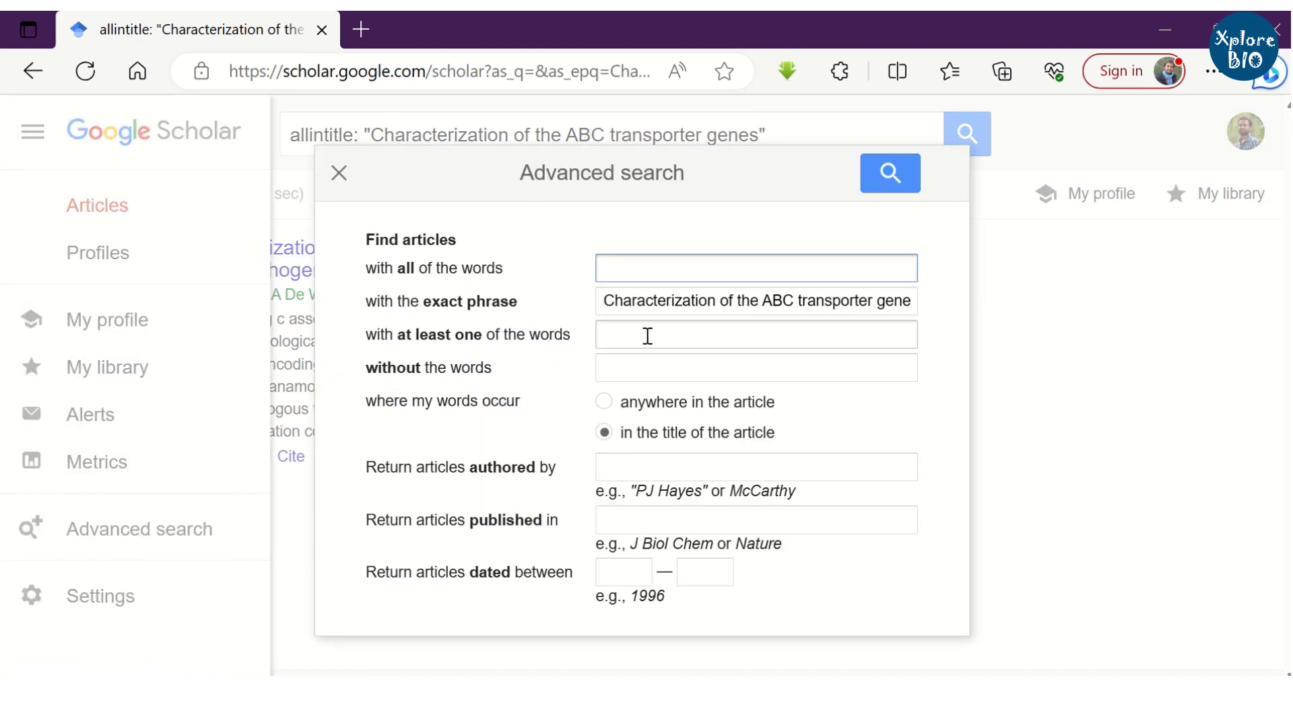
left_click_drag(608, 300, 870, 303)
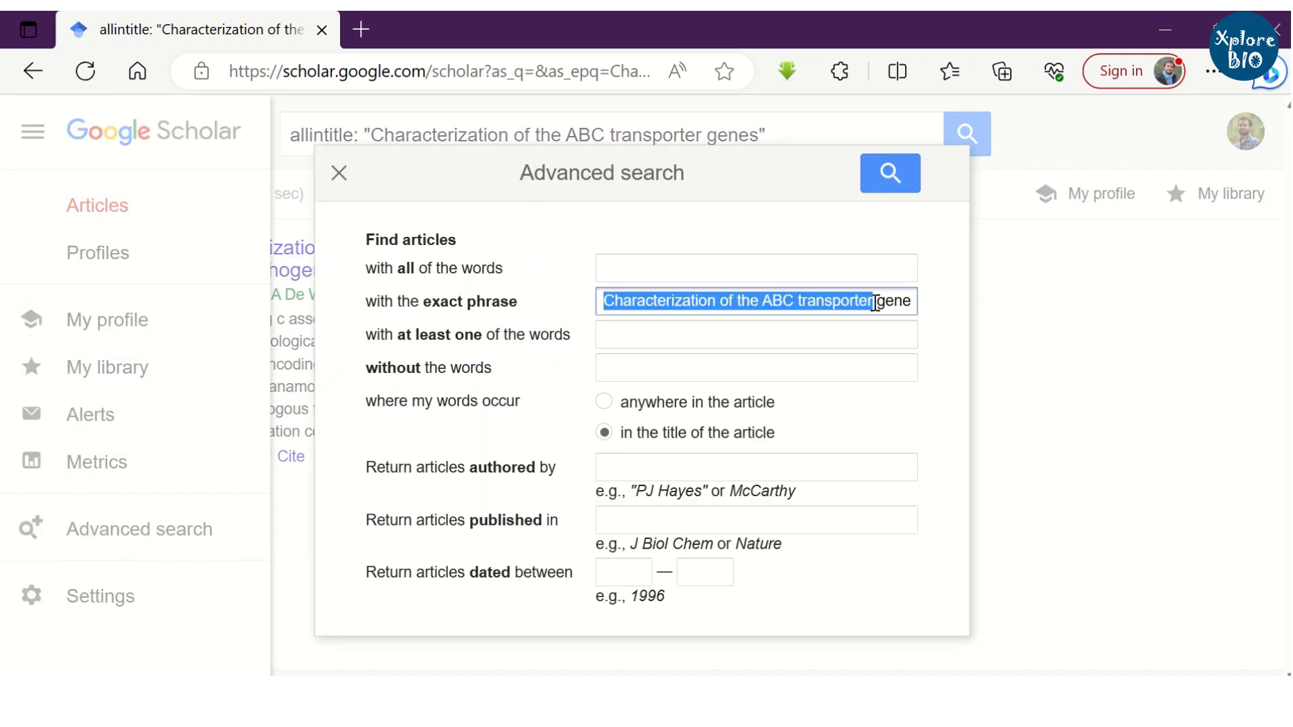
key("BackSpace")
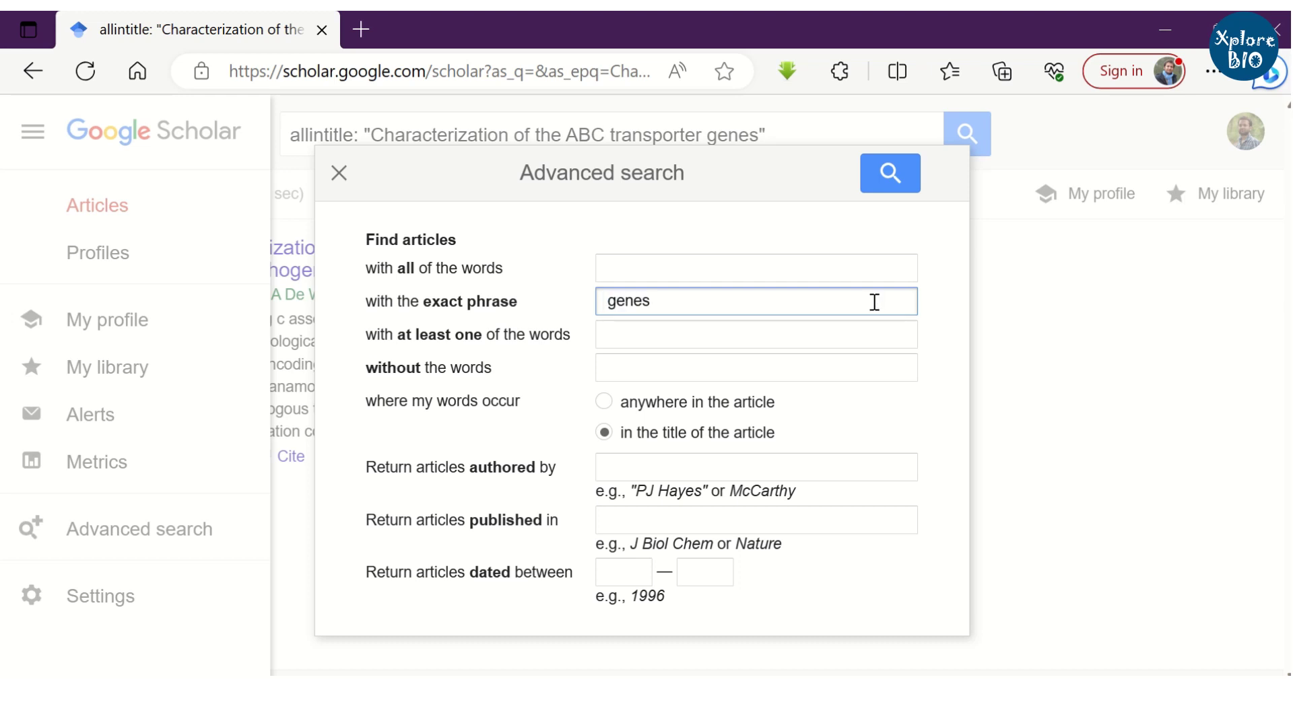
key("Delete")
key("Delete")
key("Delete")
left_click(647, 268)
type("Characterization of the ABC transporter")
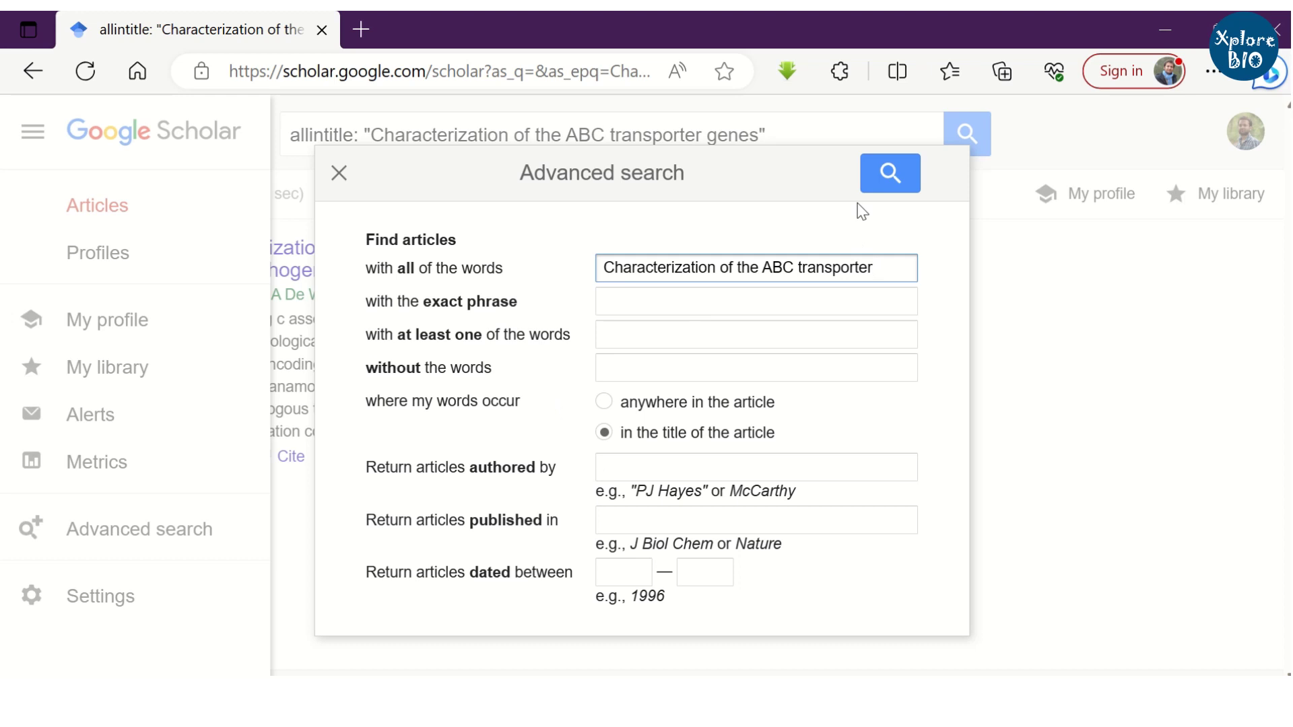
left_click(885, 185)
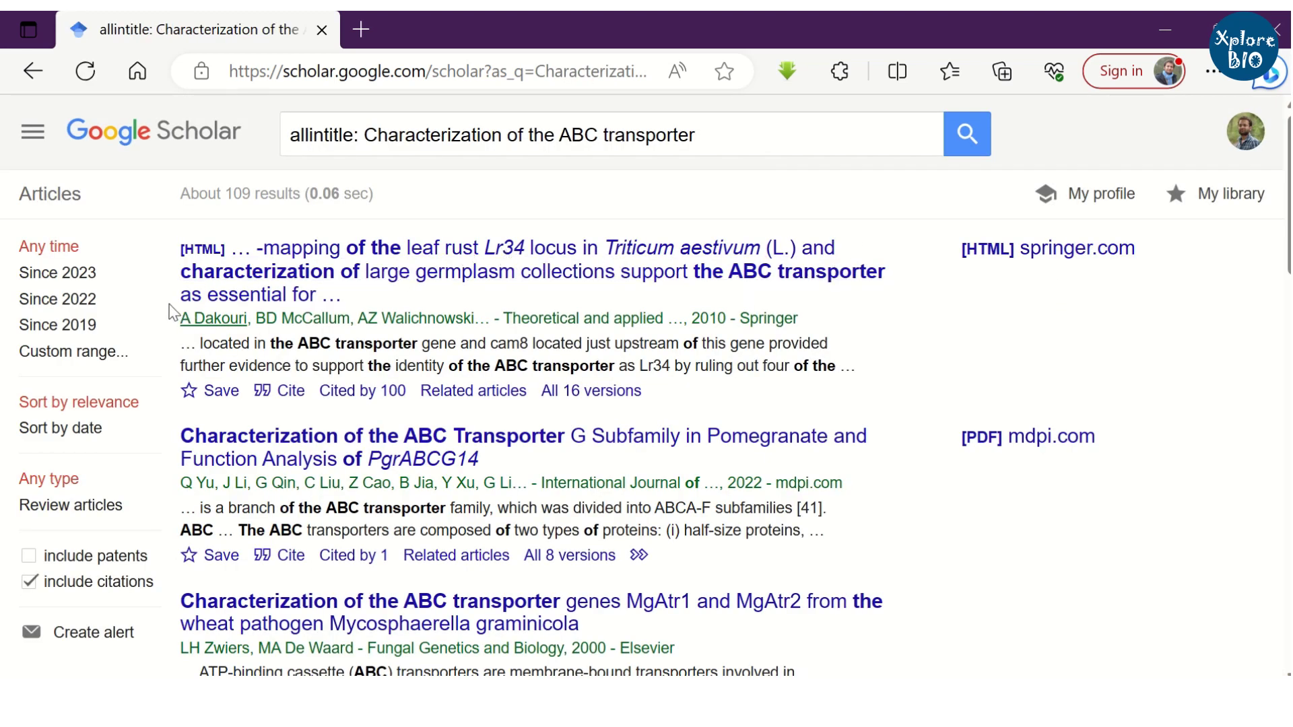
scroll(290, 230, "down", 1)
scroll(512, 364, "down", 2)
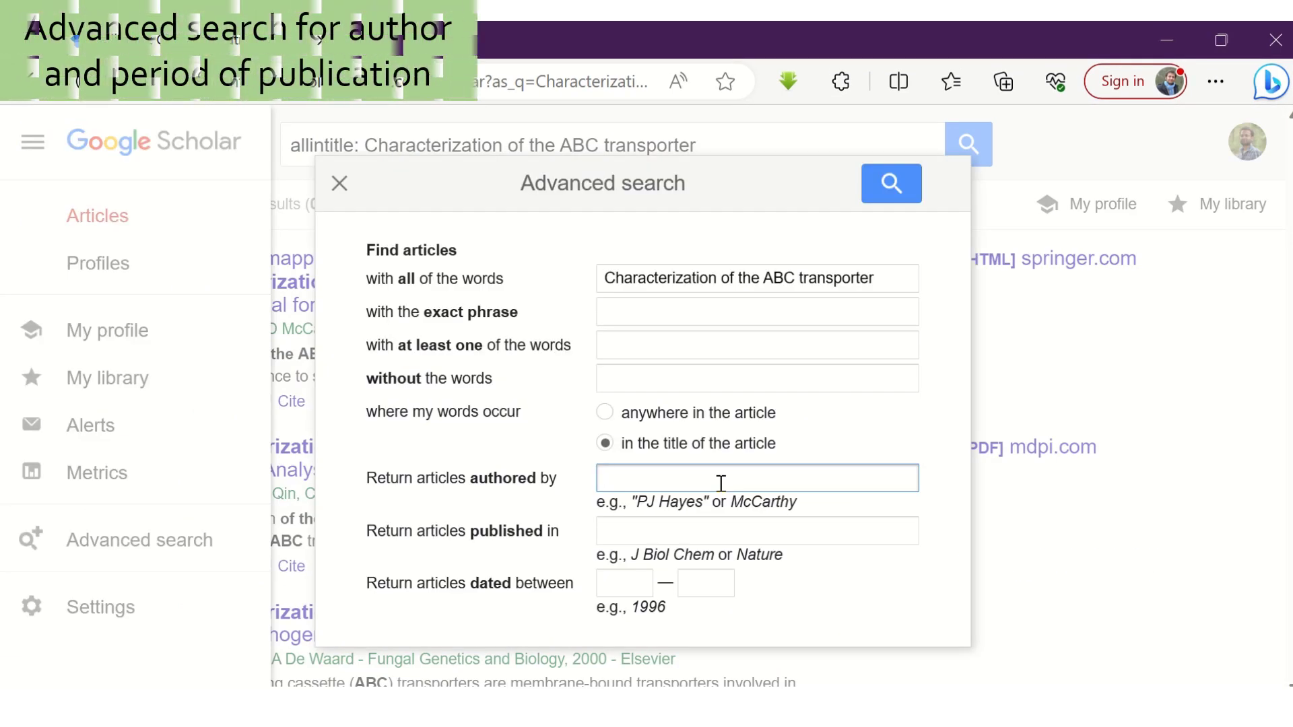
Step: Add author Kim and the date range 2012–2015 to the advanced search and run it
type("K")
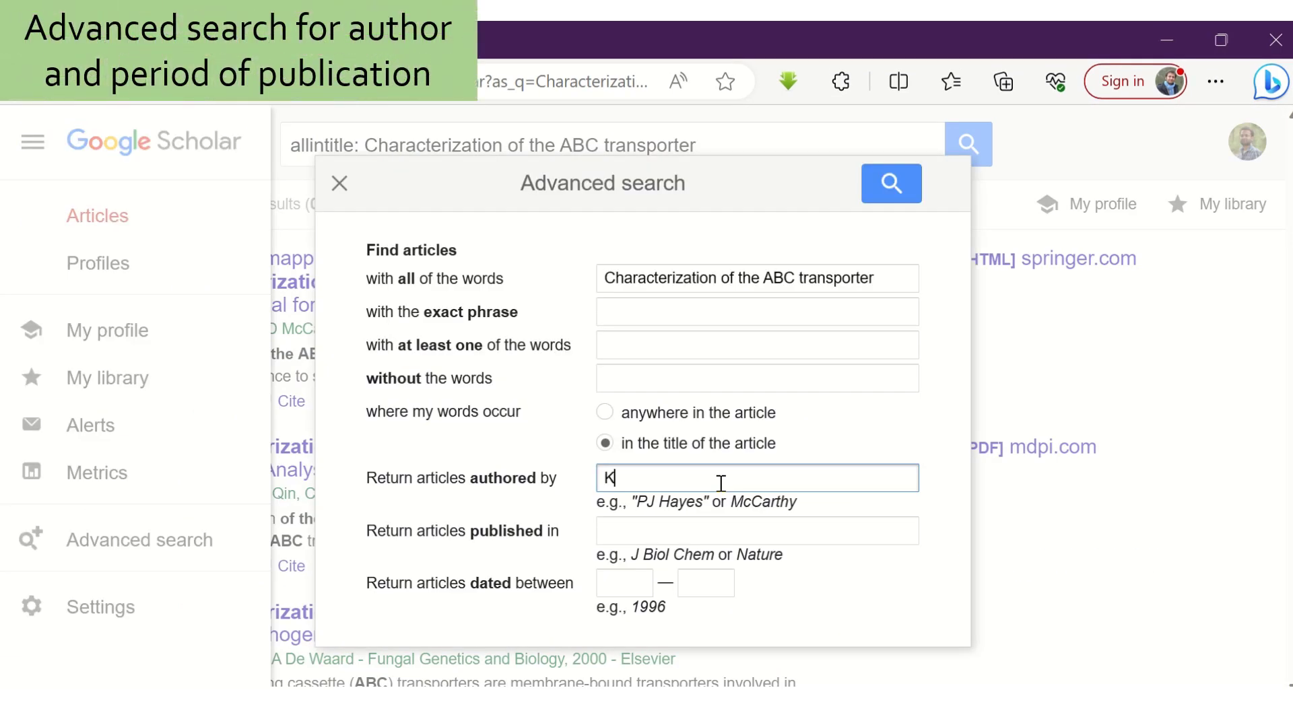
type("im")
left_click(623, 584)
type("2012")
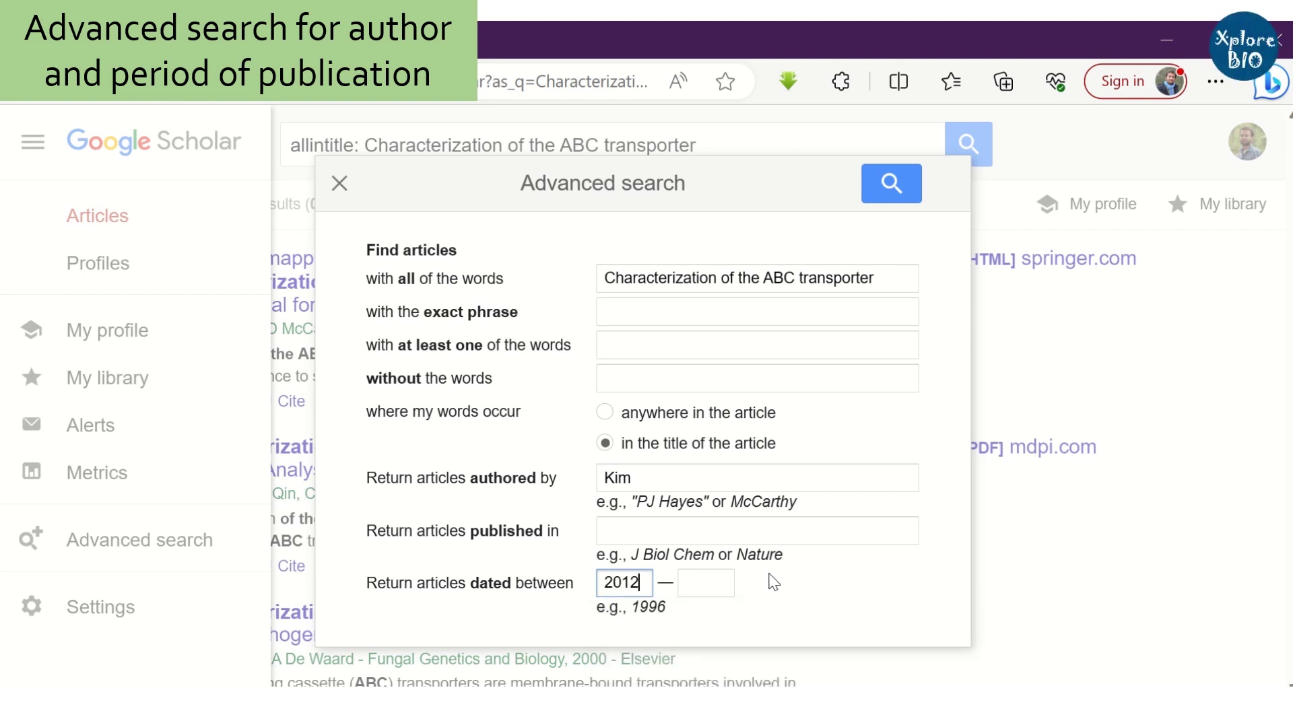
left_click(693, 582)
type("201")
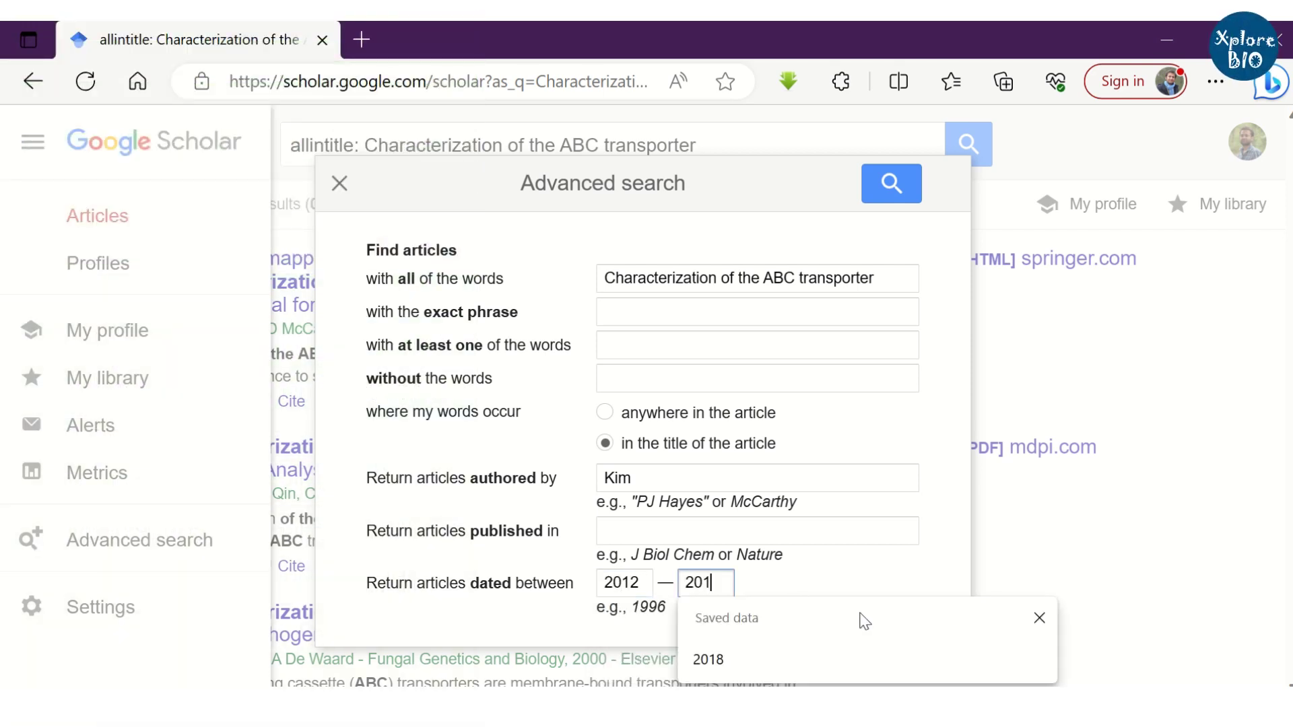
type("5")
left_click(892, 185)
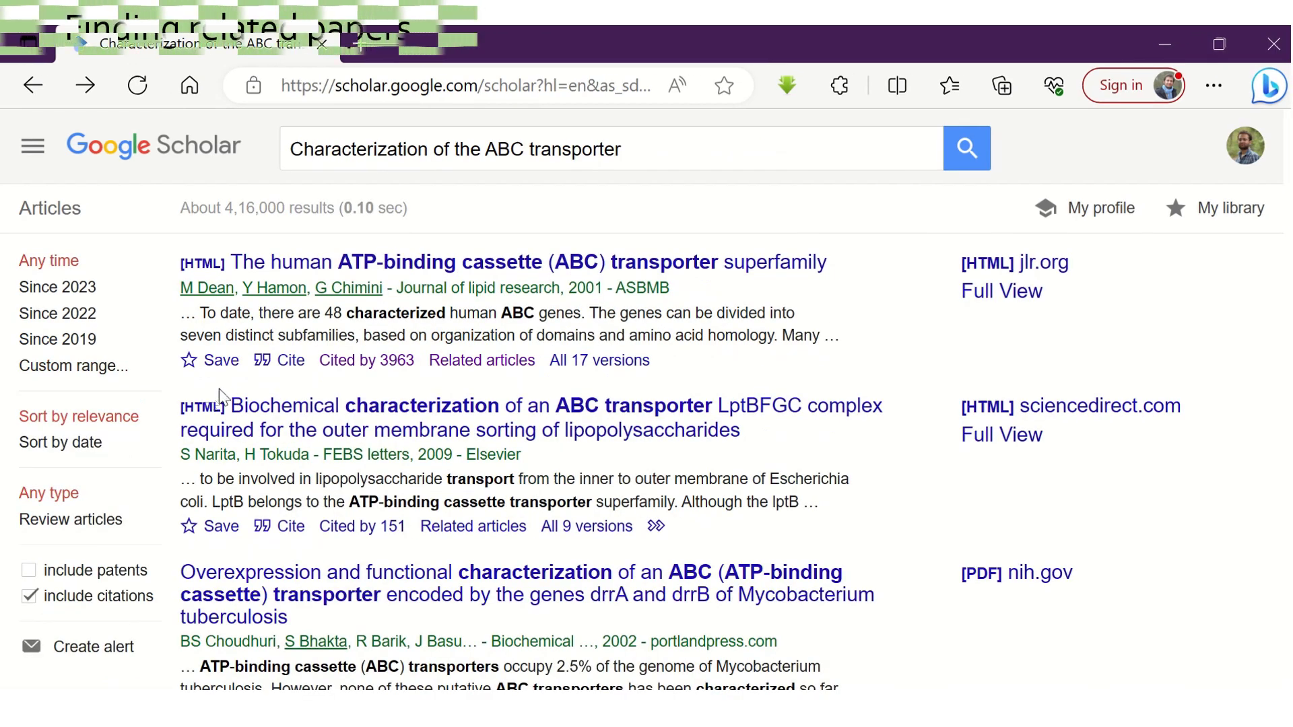
Step: Browse the articles related to 'The human ATP-binding cassette (ABC) transporter superfamily'
left_click(479, 367)
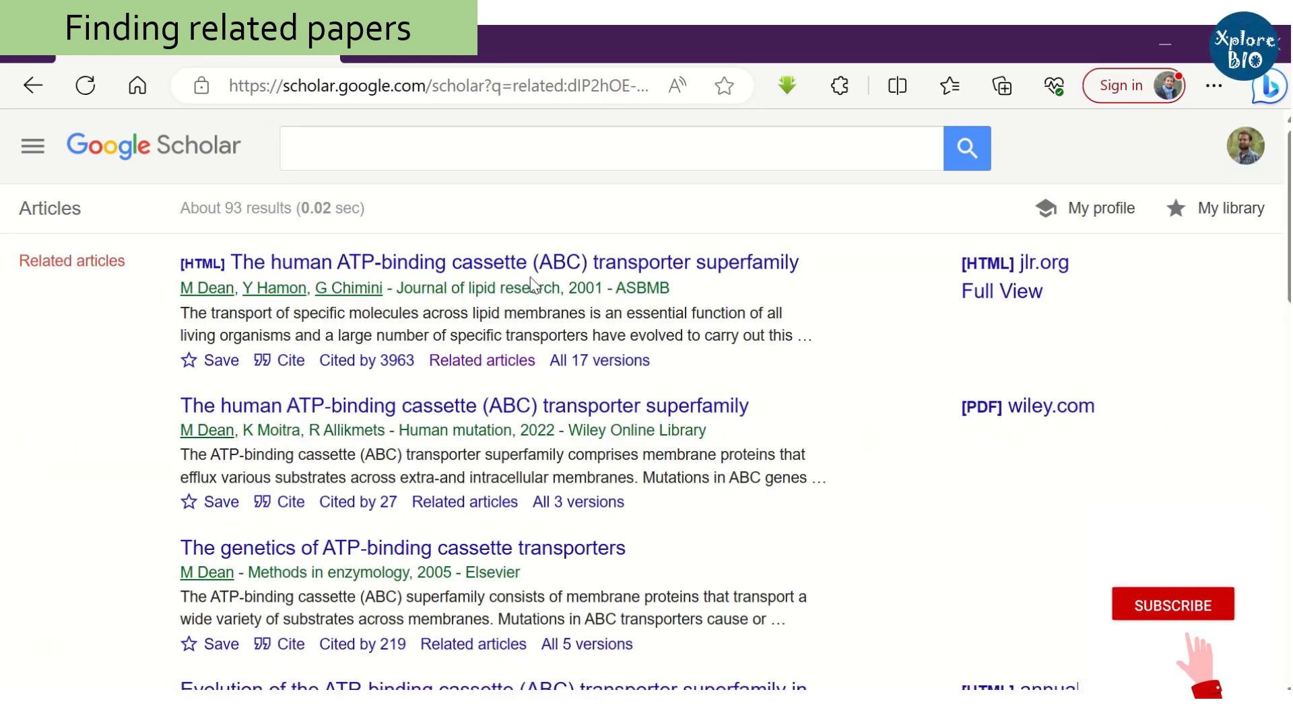
scroll(434, 438, "down", 2)
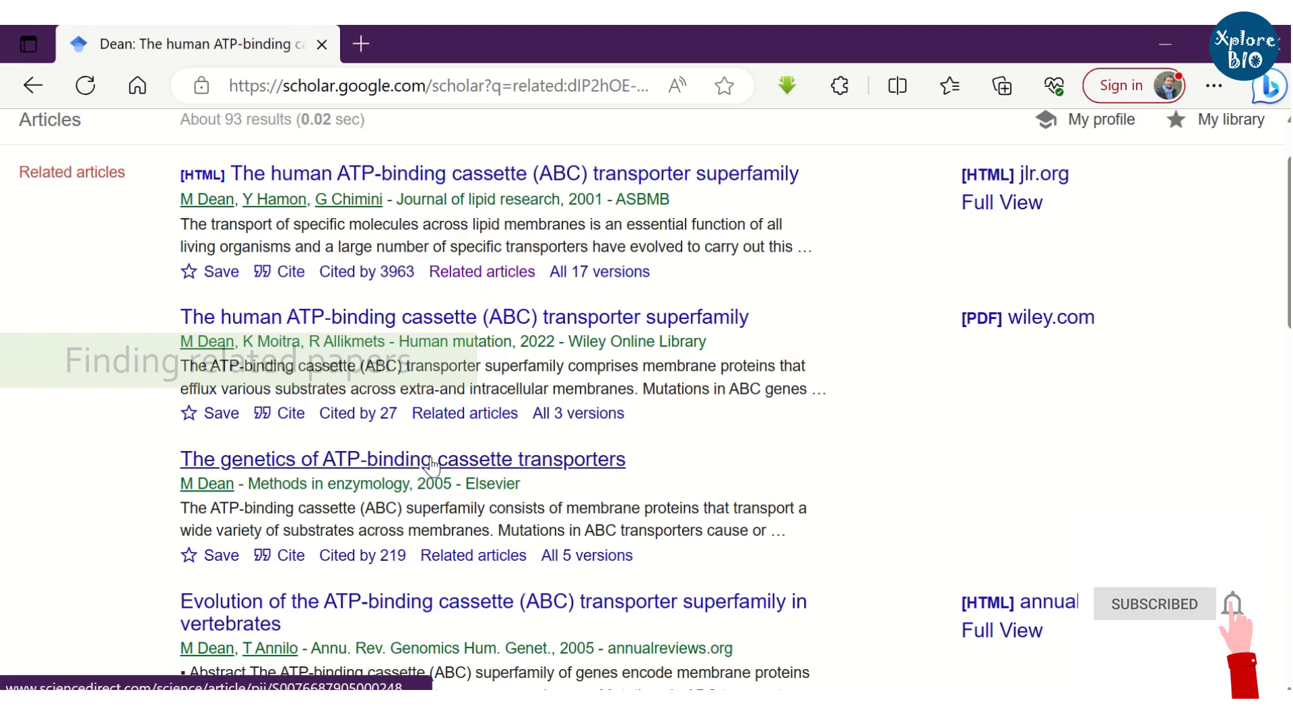
scroll(431, 465, "down", 4)
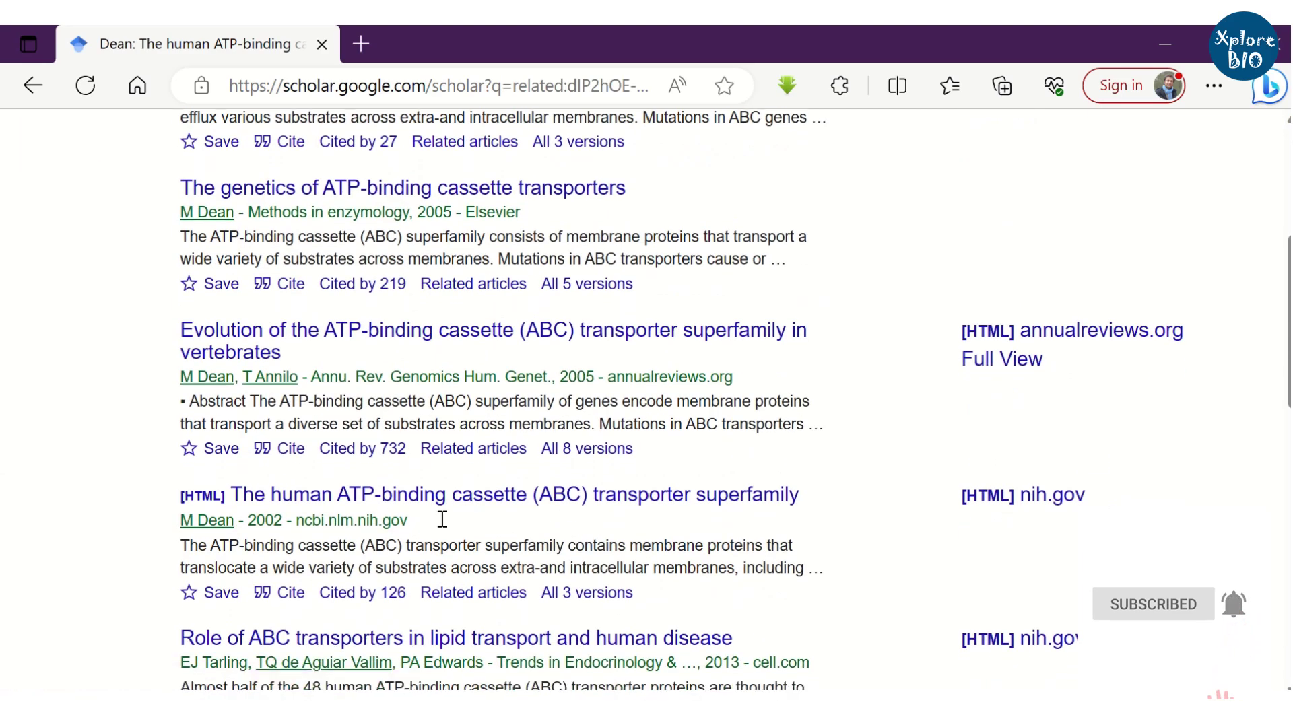
scroll(442, 519, "down", 15)
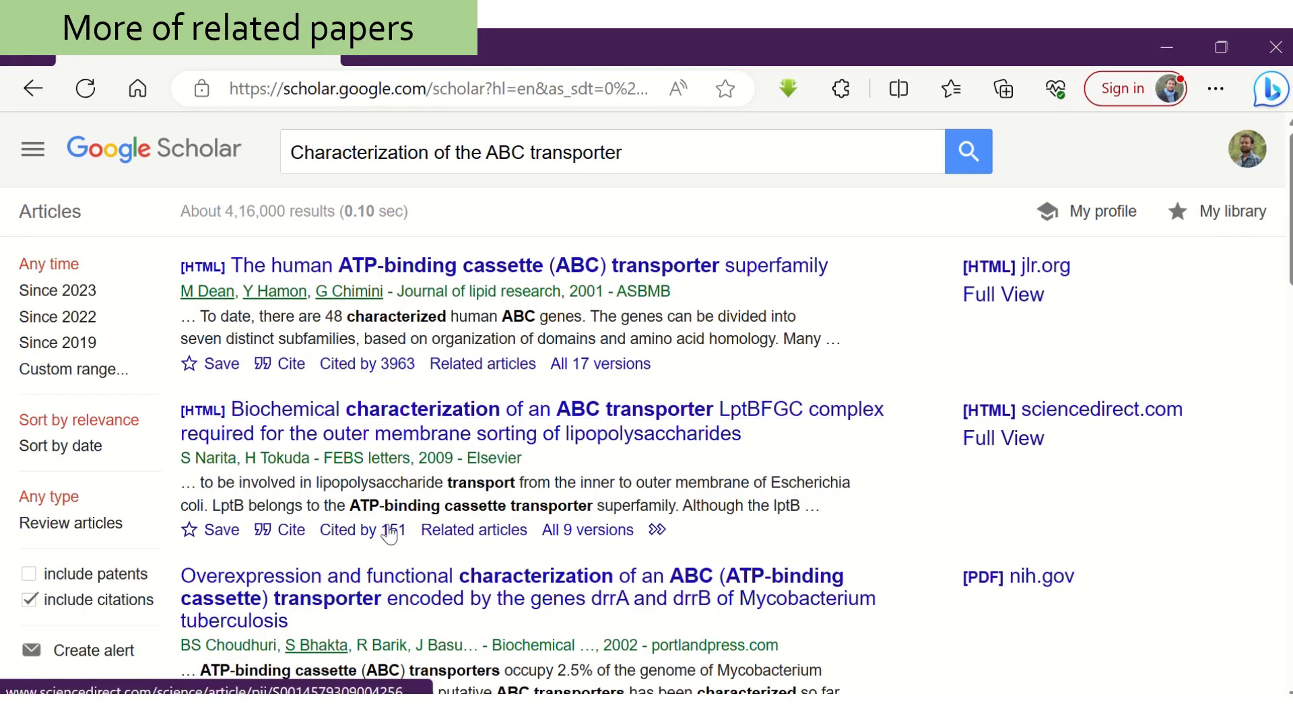
scroll(403, 537, "down", 3)
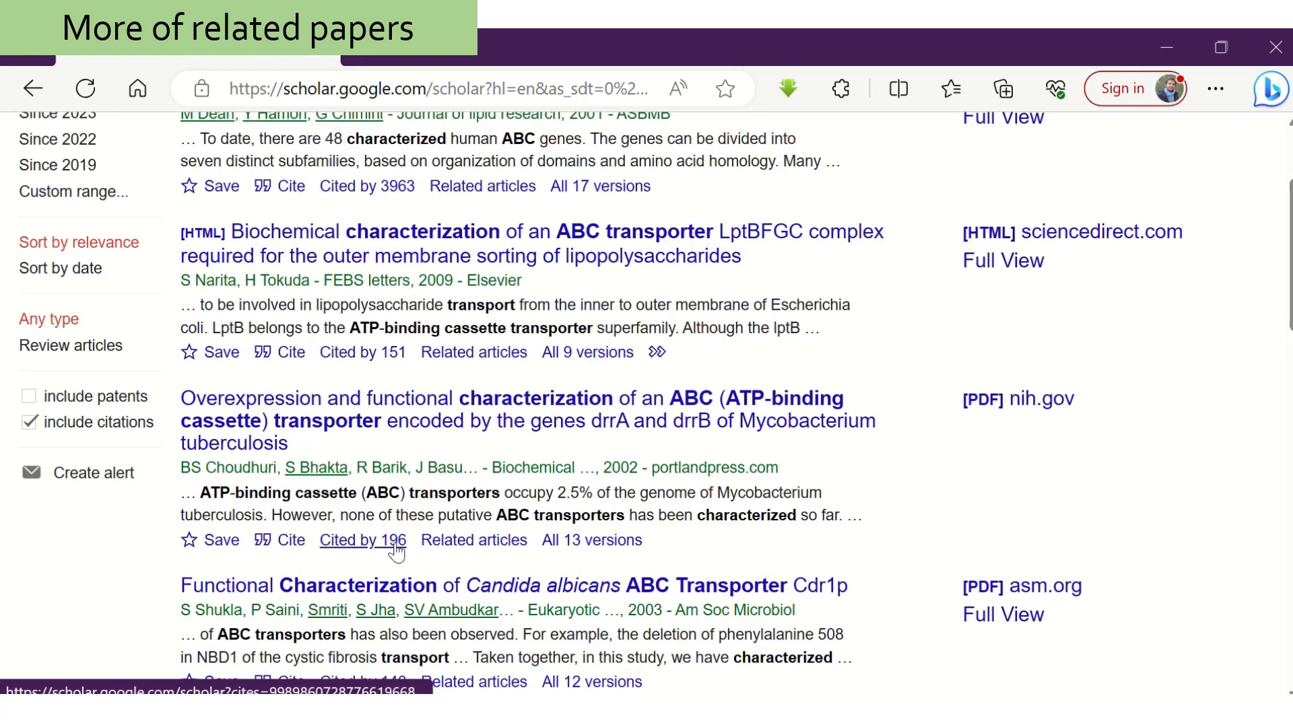
scroll(450, 343, "up", 3)
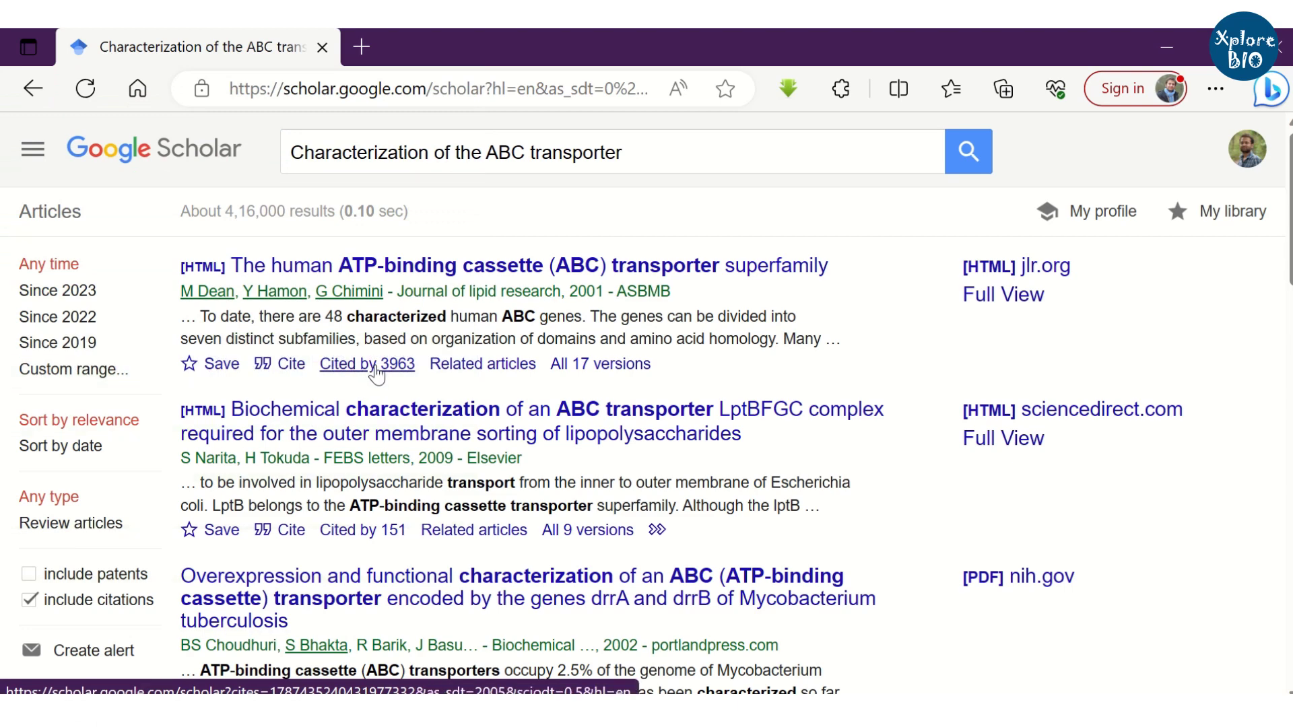
Step: Browse the 3963 papers citing that superfamily paper
left_click(376, 372)
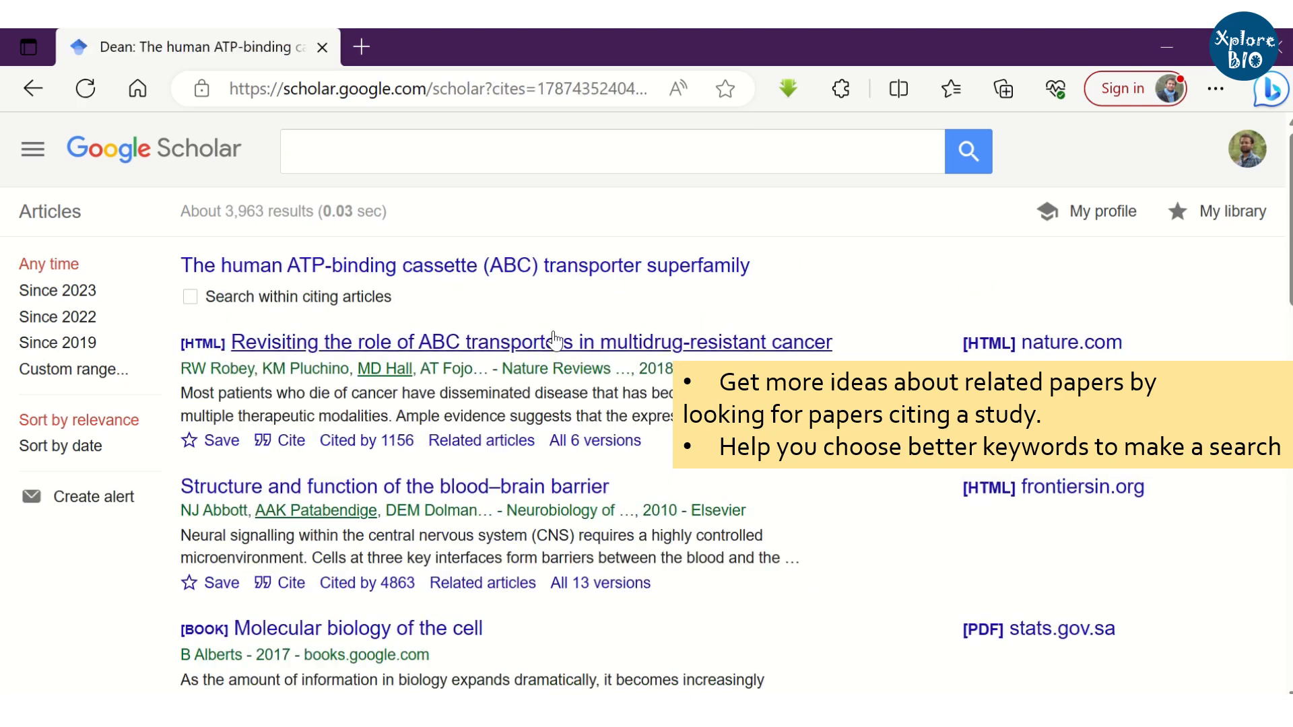
scroll(553, 340, "down", 1)
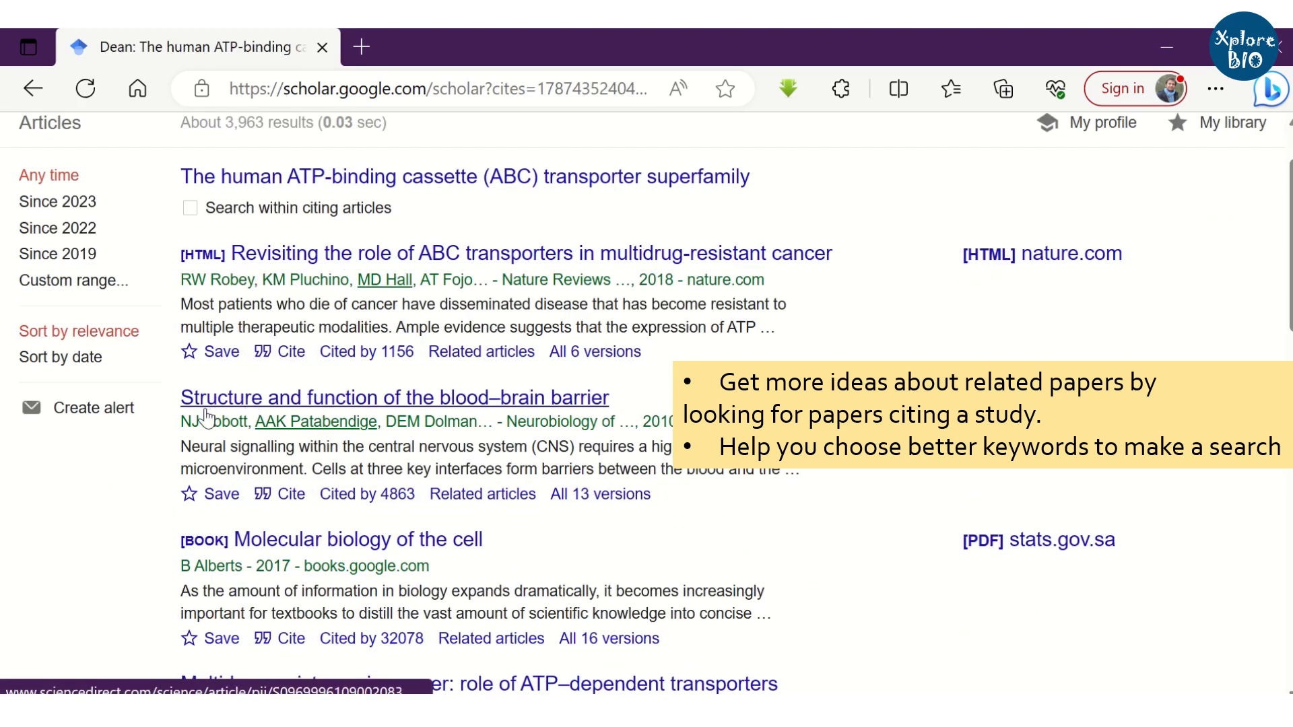
scroll(520, 416, "down", 5)
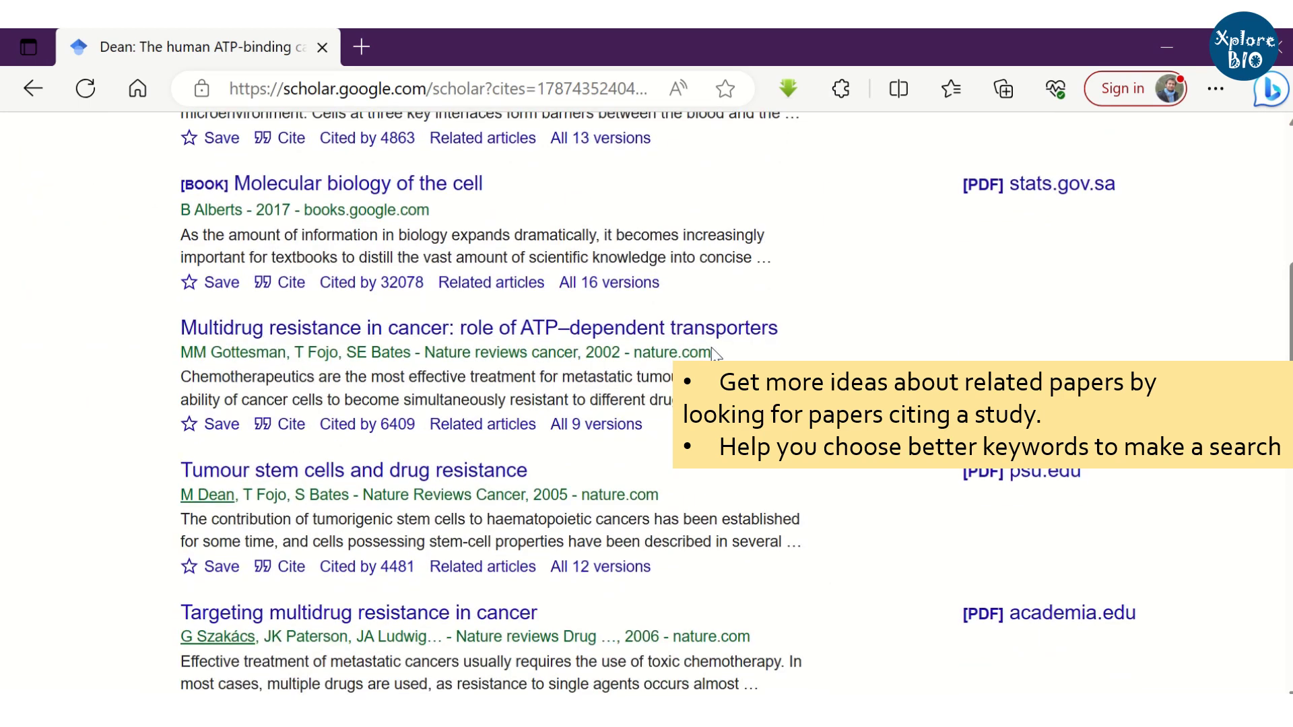
scroll(549, 398, "down", 4)
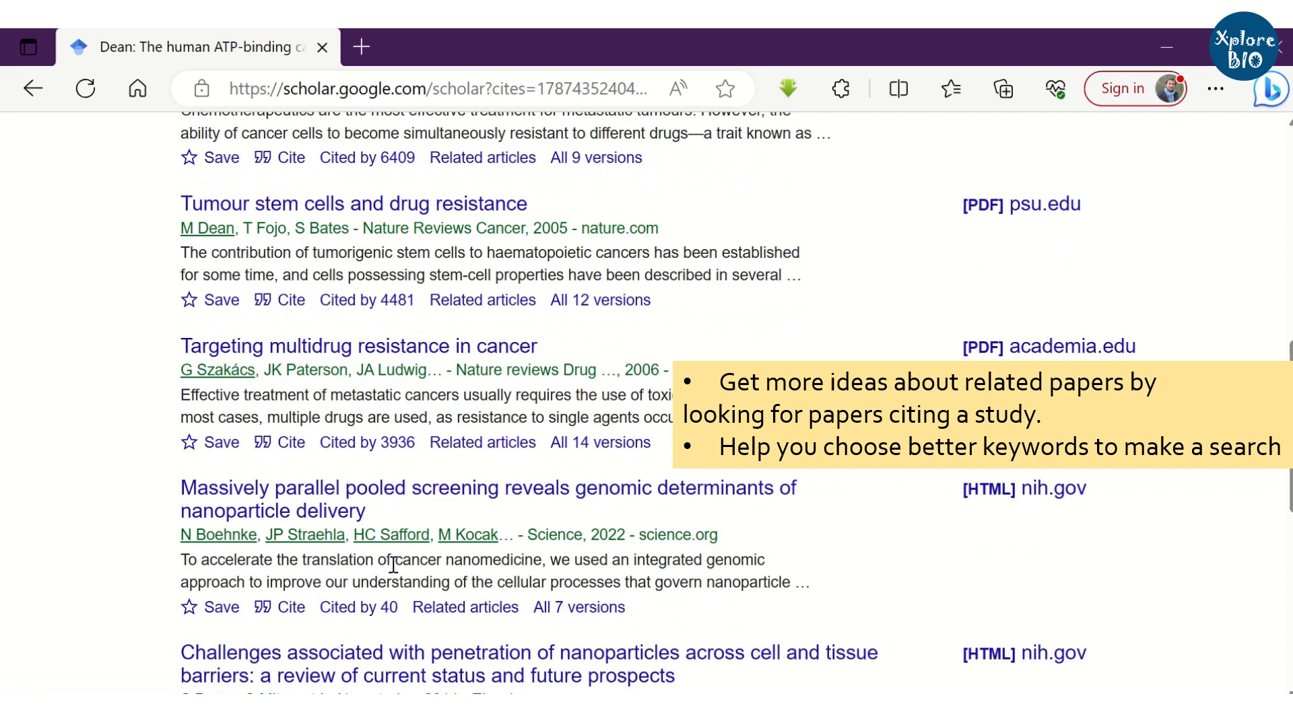
scroll(393, 564, "down", 4)
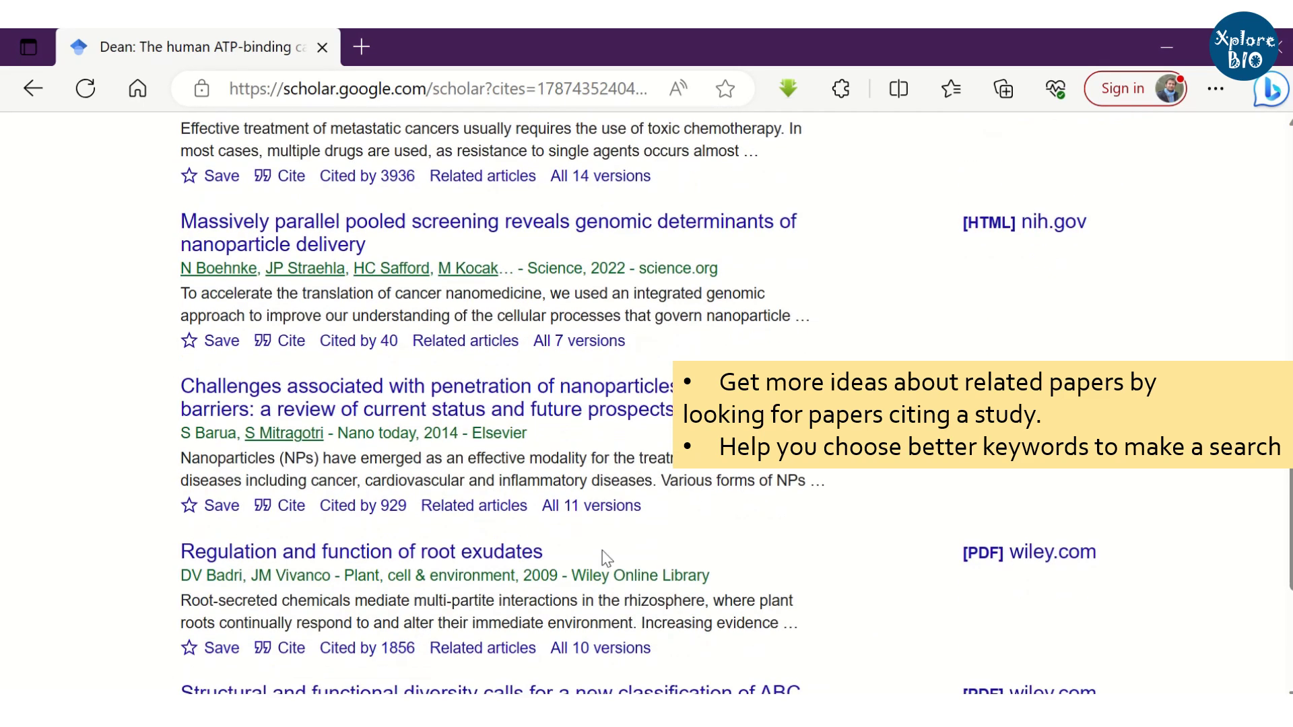
scroll(509, 426, "down", 1)
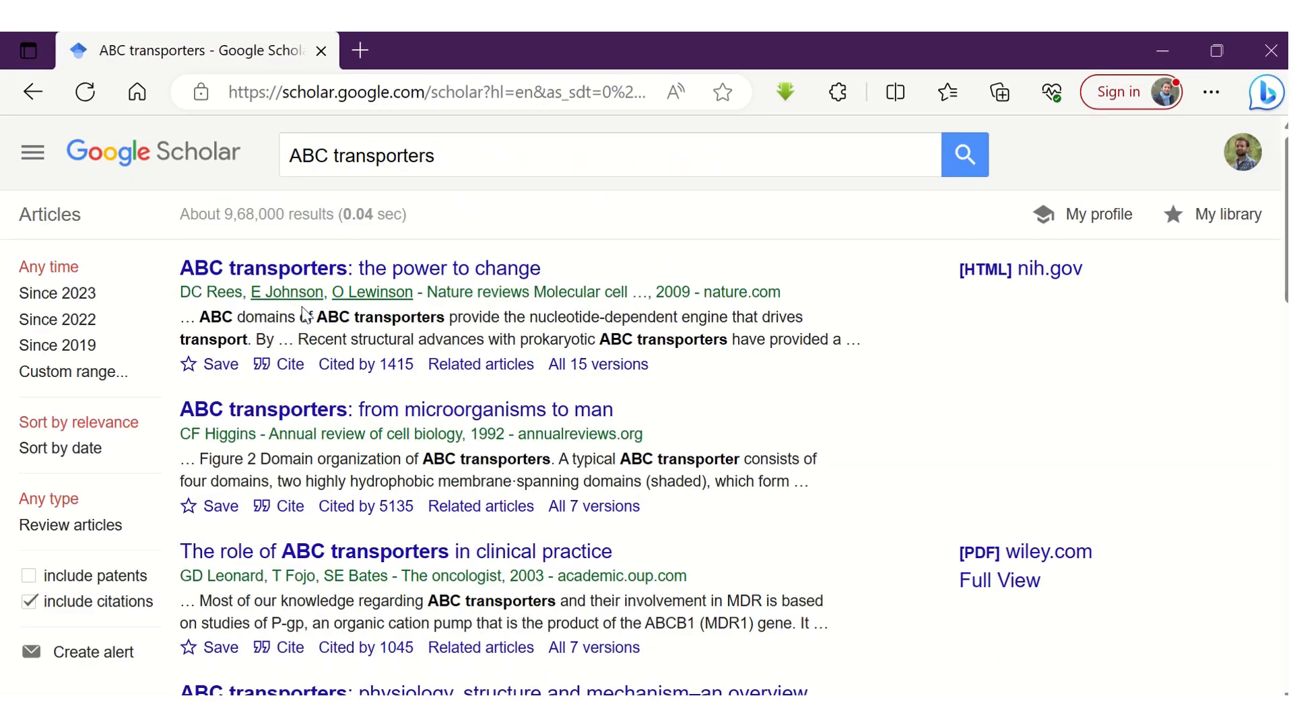
left_click_drag(467, 171, 281, 170)
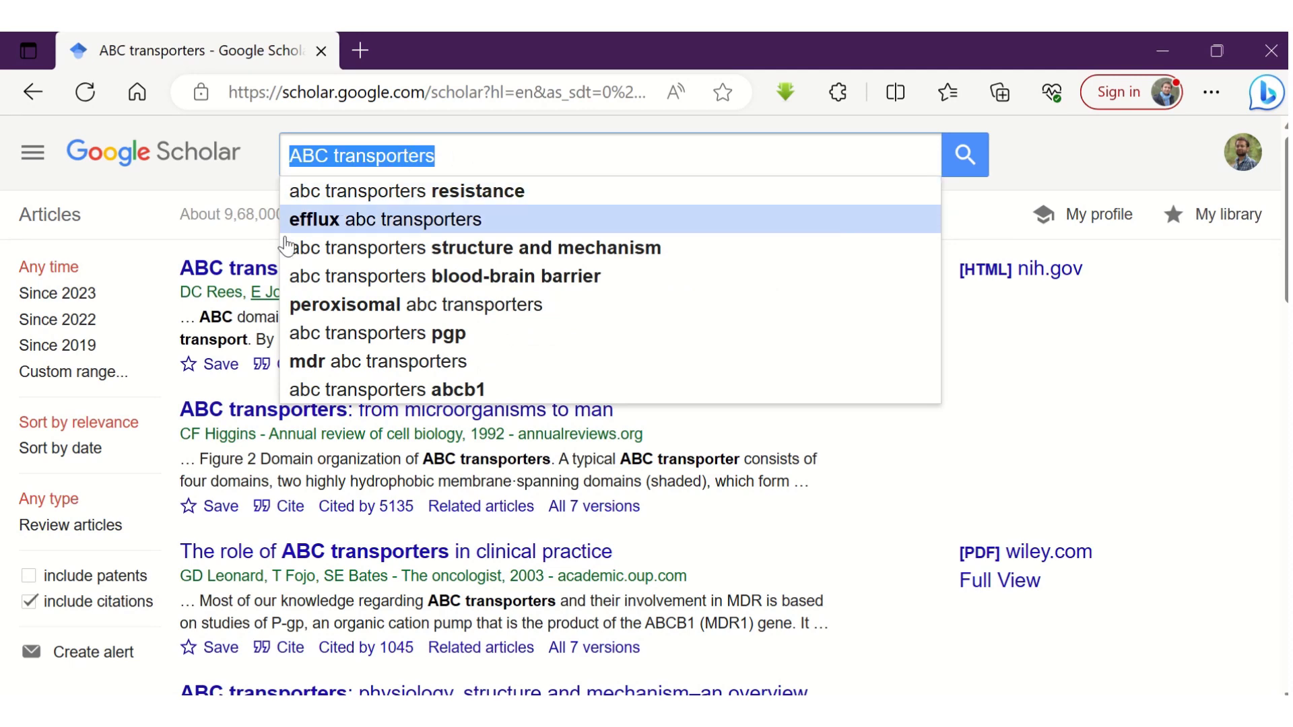
left_click(249, 250)
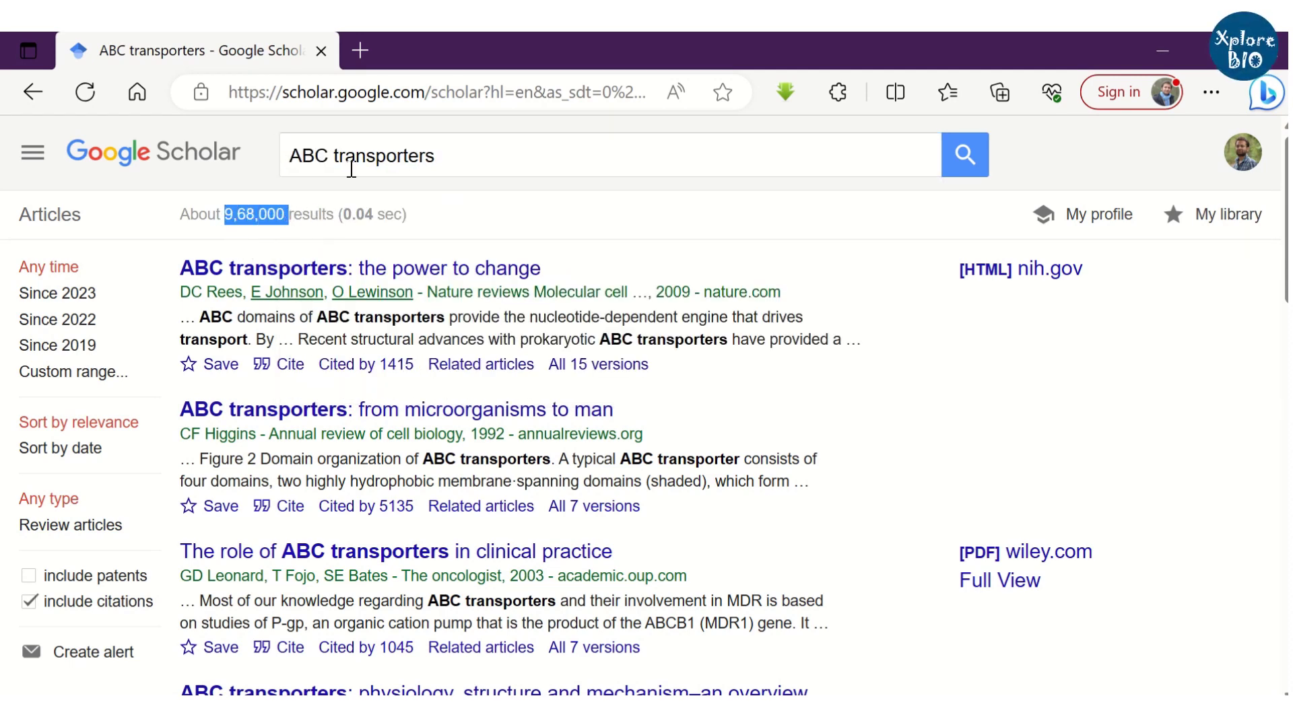
left_click(455, 155)
type("in wheat")
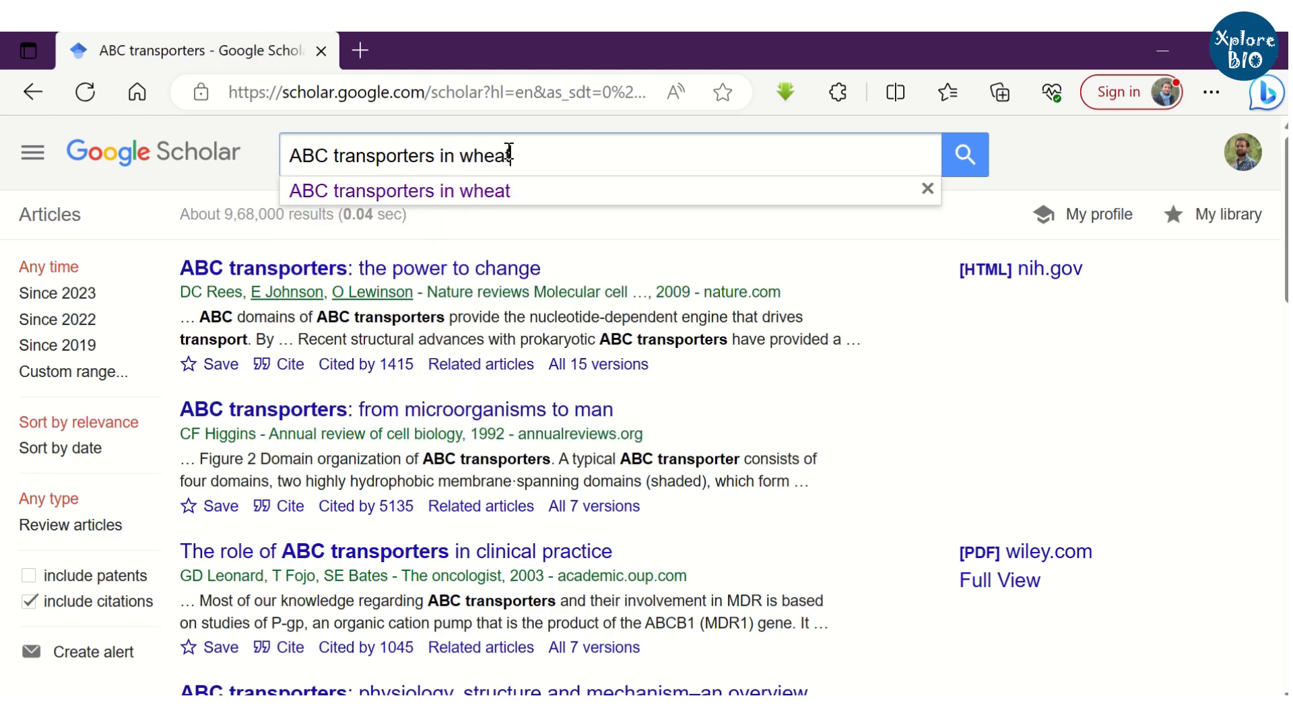
key("Return")
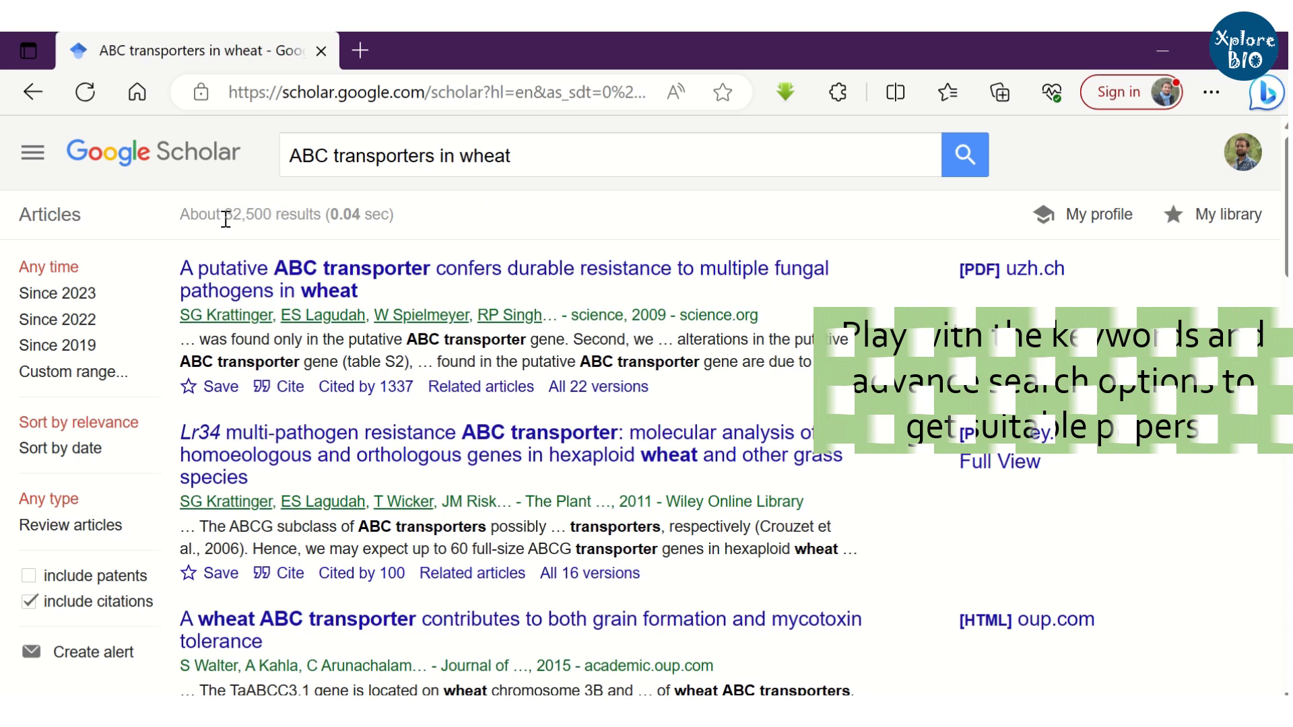
left_click_drag(224, 214, 273, 216)
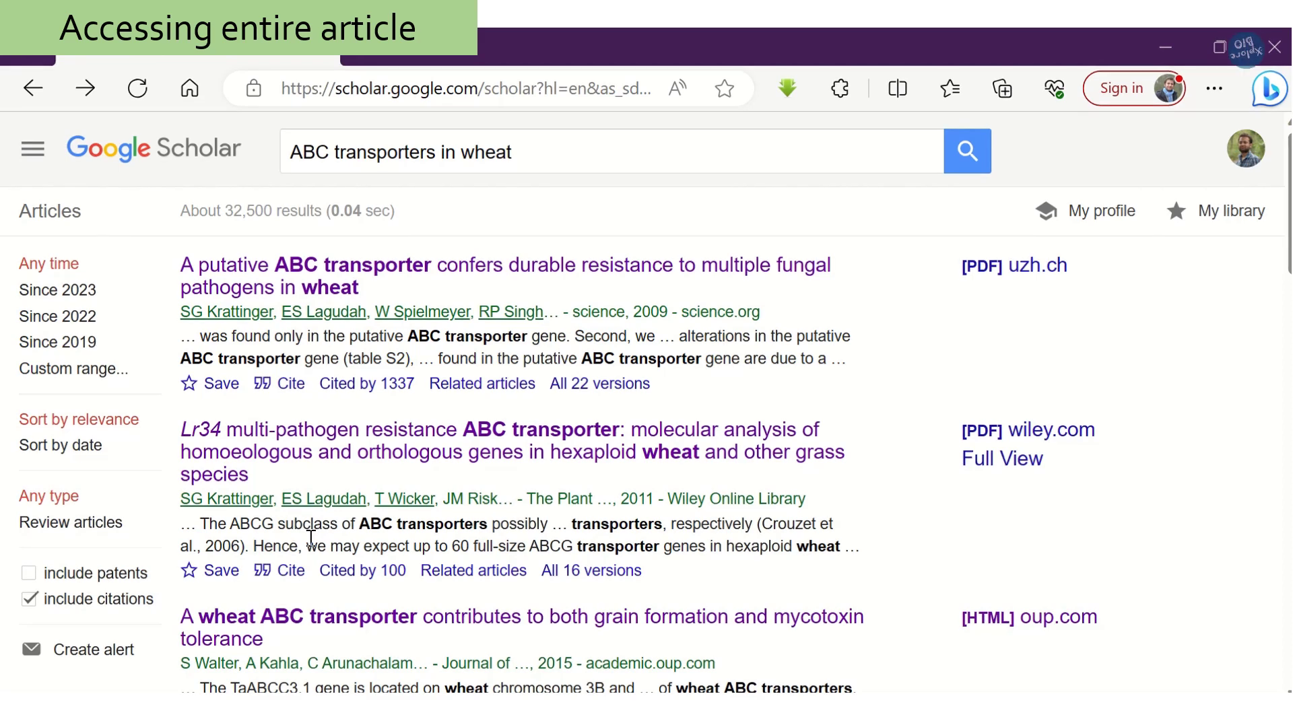
left_click(516, 464)
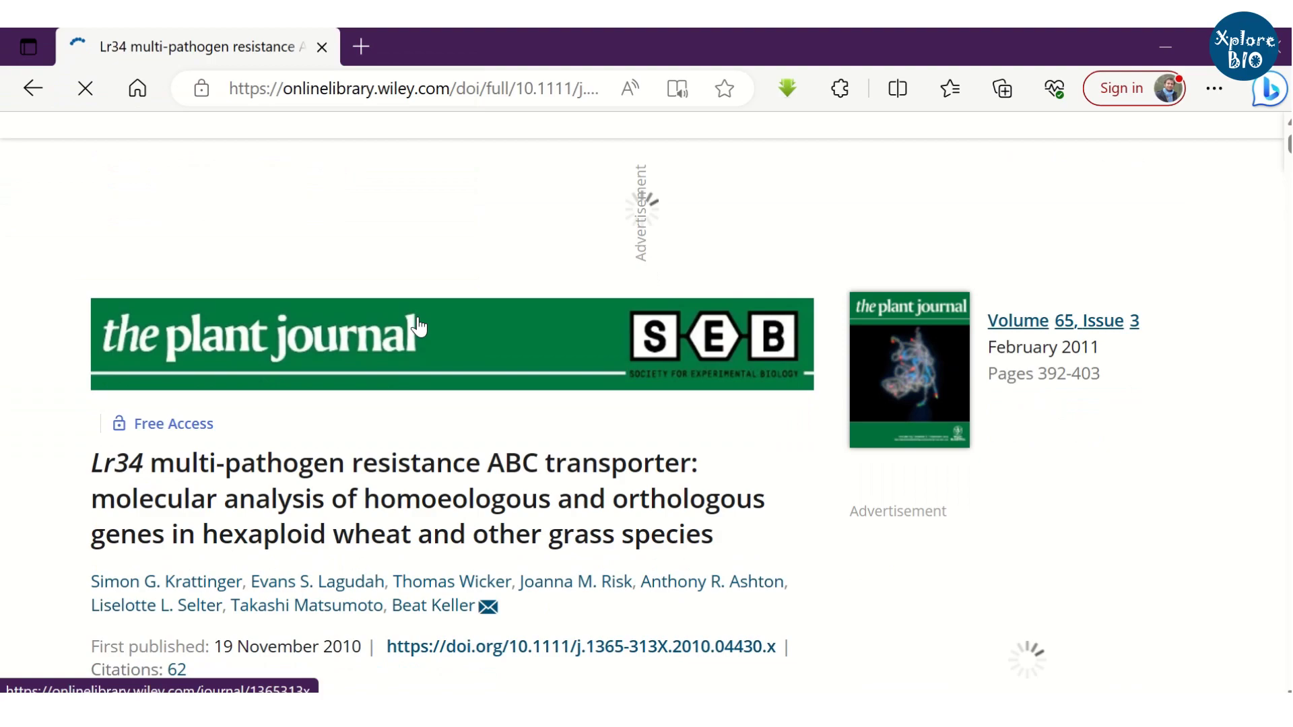
scroll(419, 326, "down", 2)
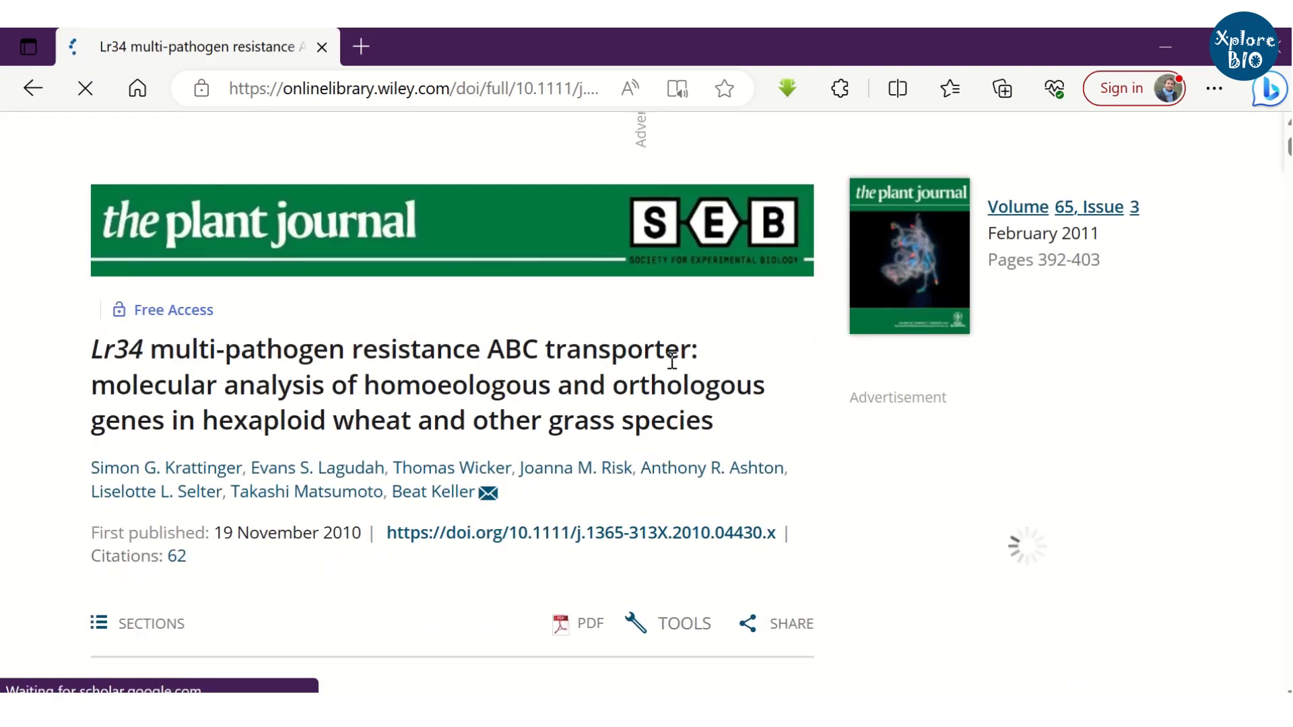
scroll(672, 362, "down", 20)
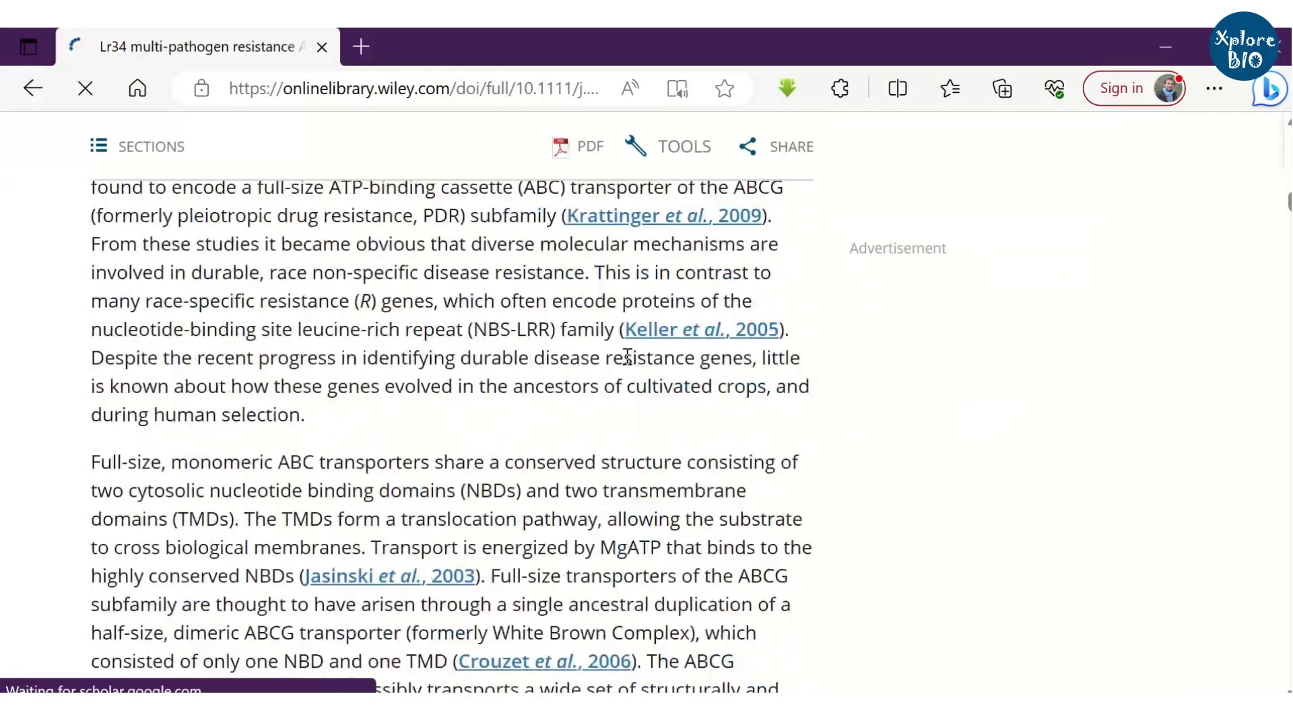
scroll(627, 356, "down", 20)
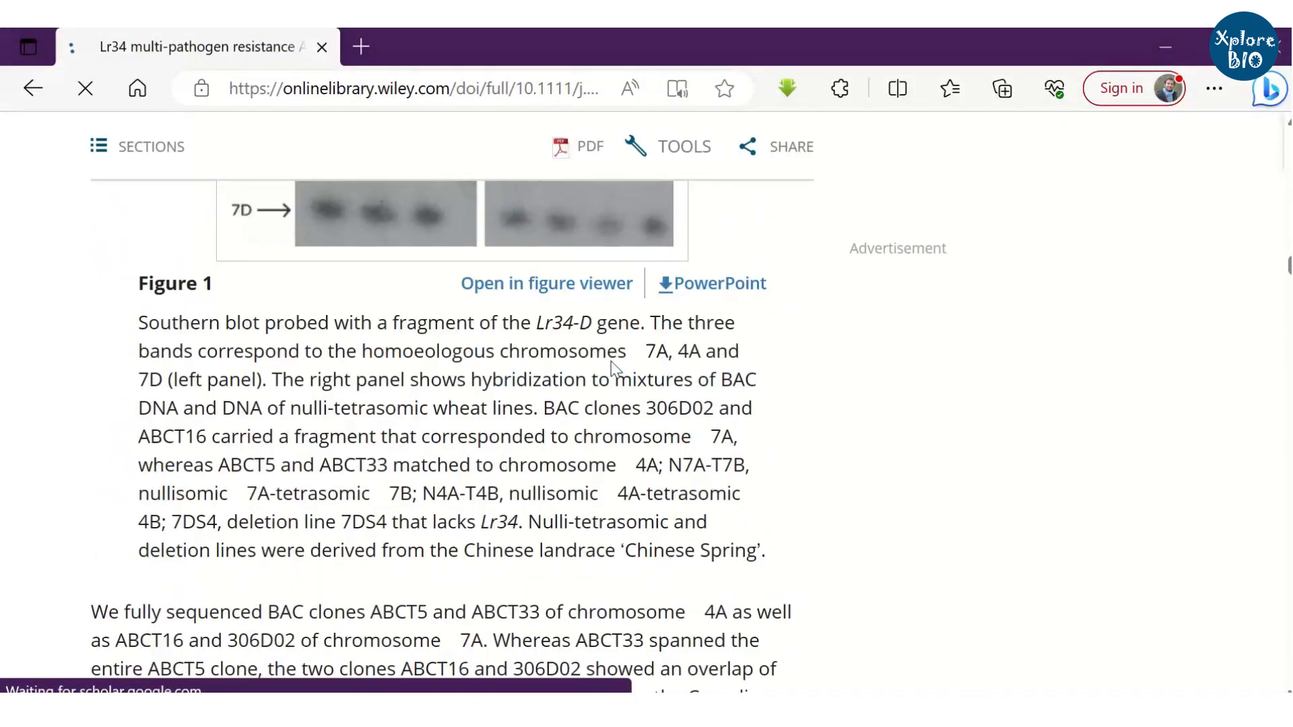
key("alt+Left")
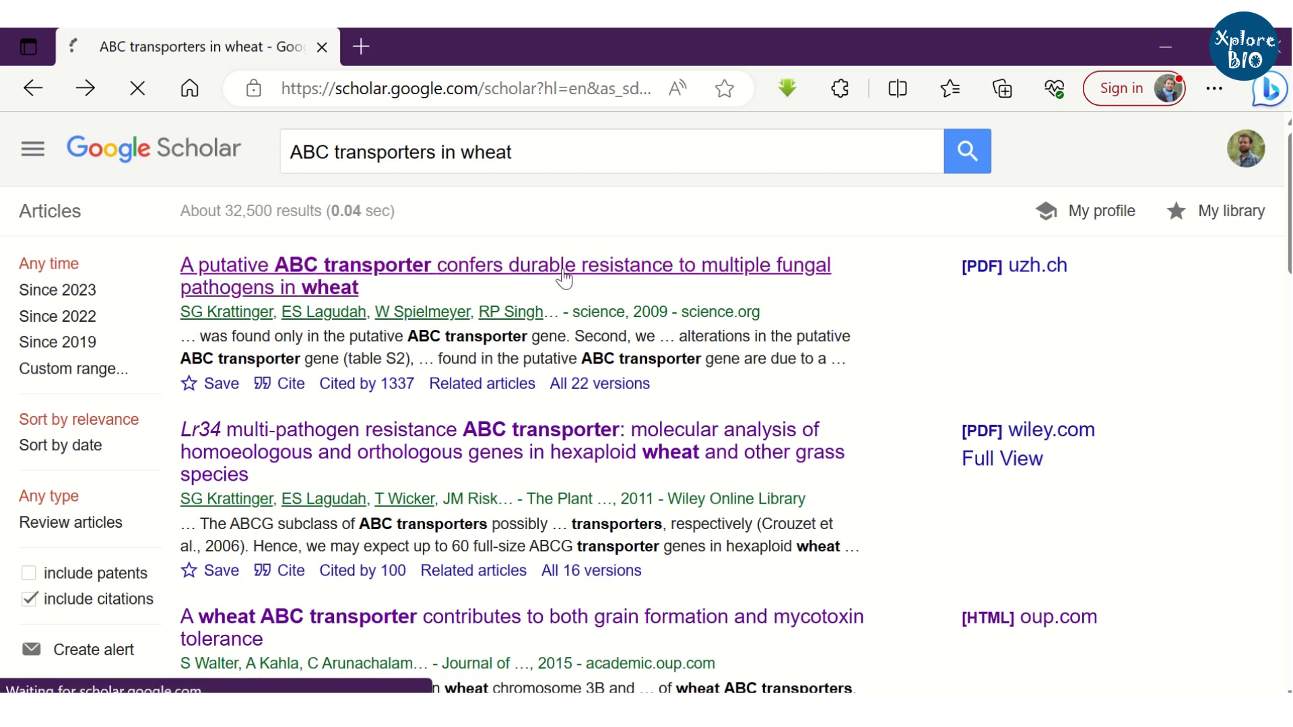
Step: Open the Science paper on the putative wheat ABC transporter and view its Check Access login options
left_click(566, 271)
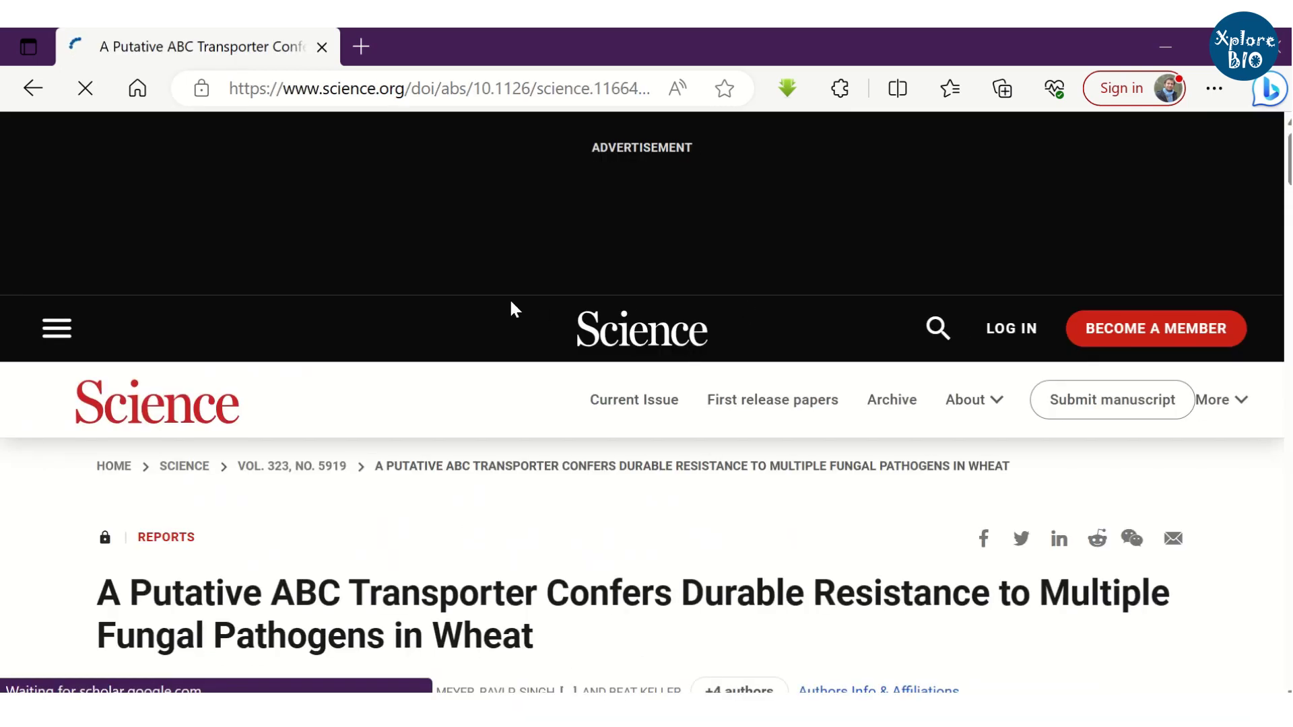
scroll(515, 310, "down", 1)
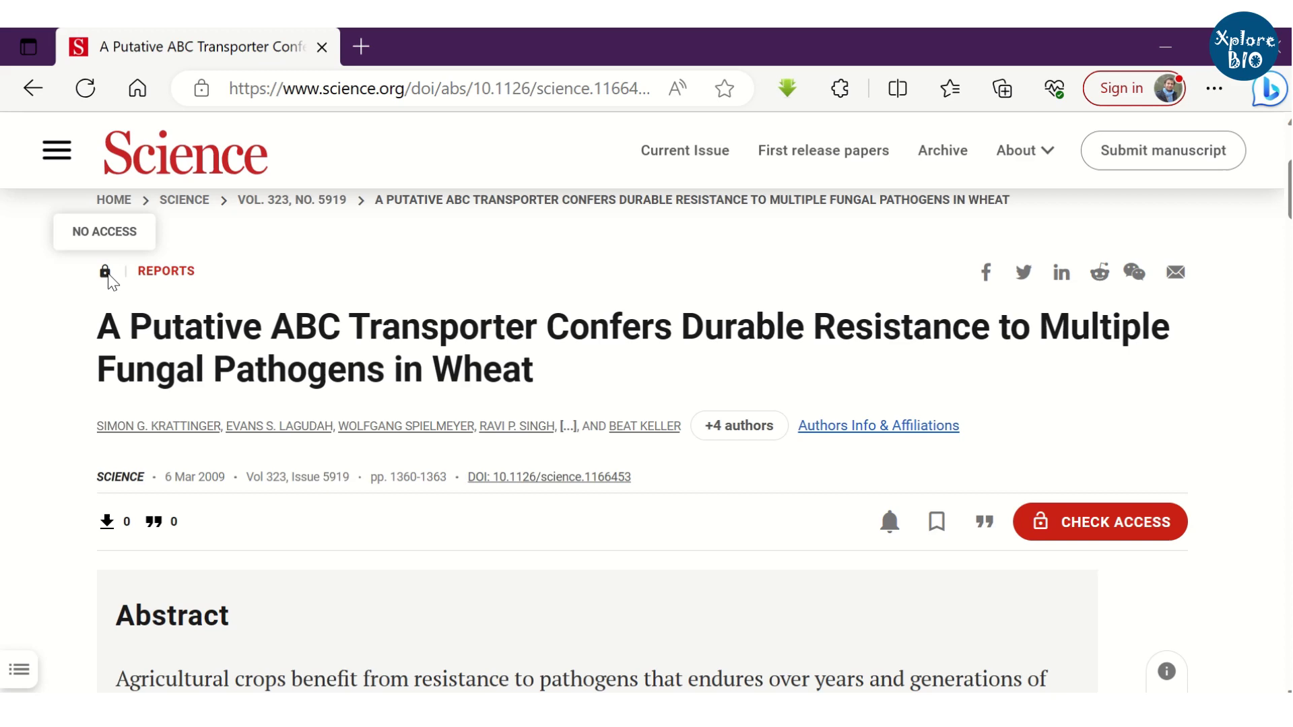
scroll(640, 418, "down", 10)
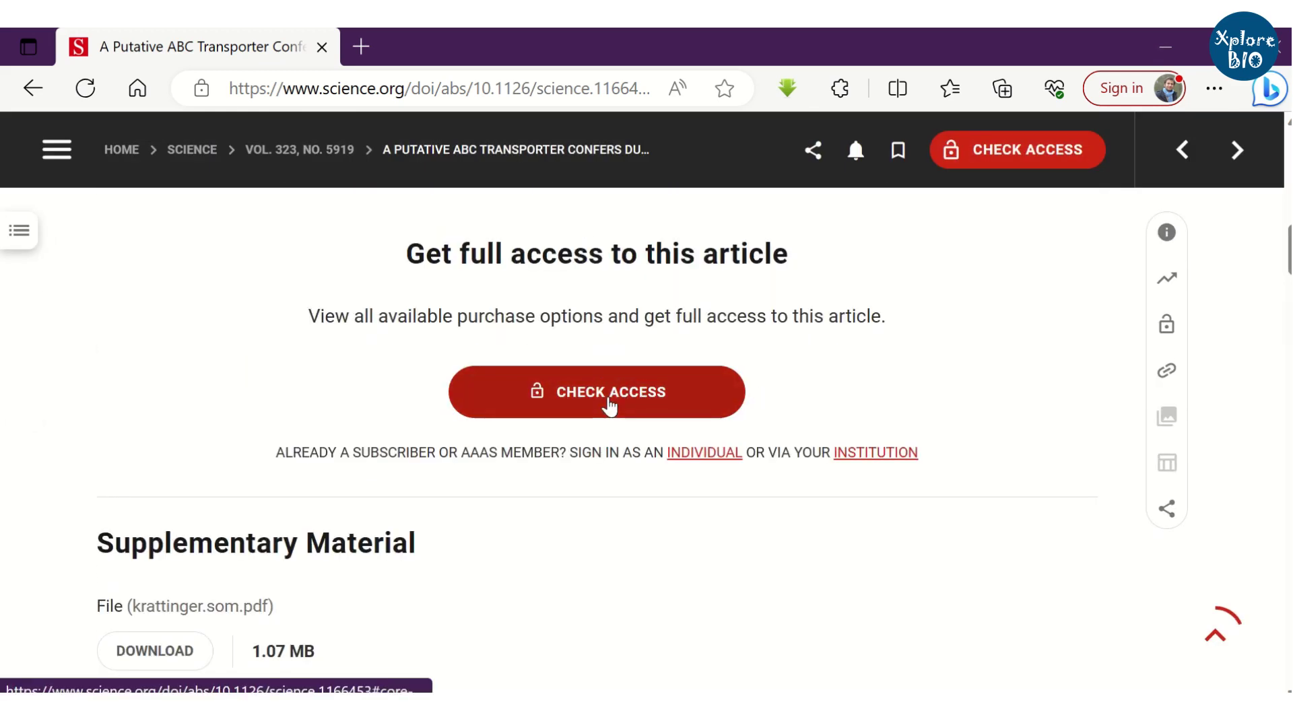
scroll(787, 418, "down", 4)
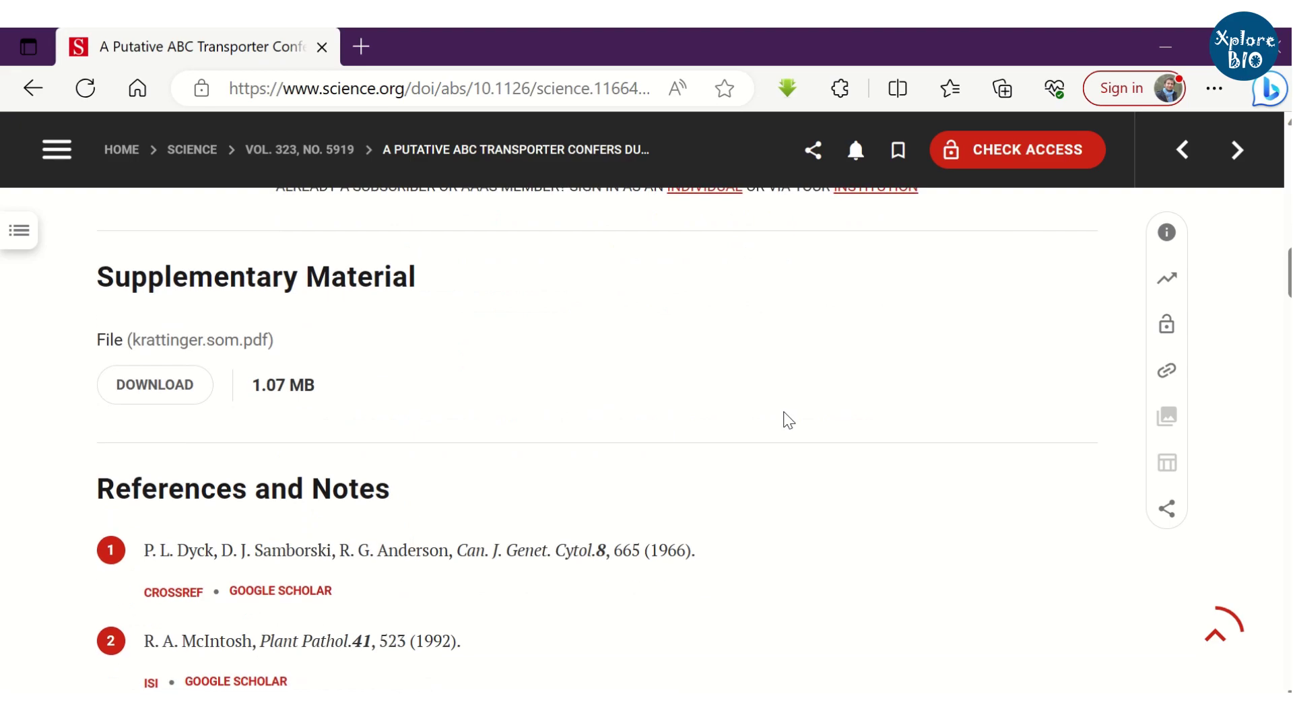
scroll(788, 419, "up", 10)
scroll(788, 419, "up", 4)
scroll(786, 419, "down", 5)
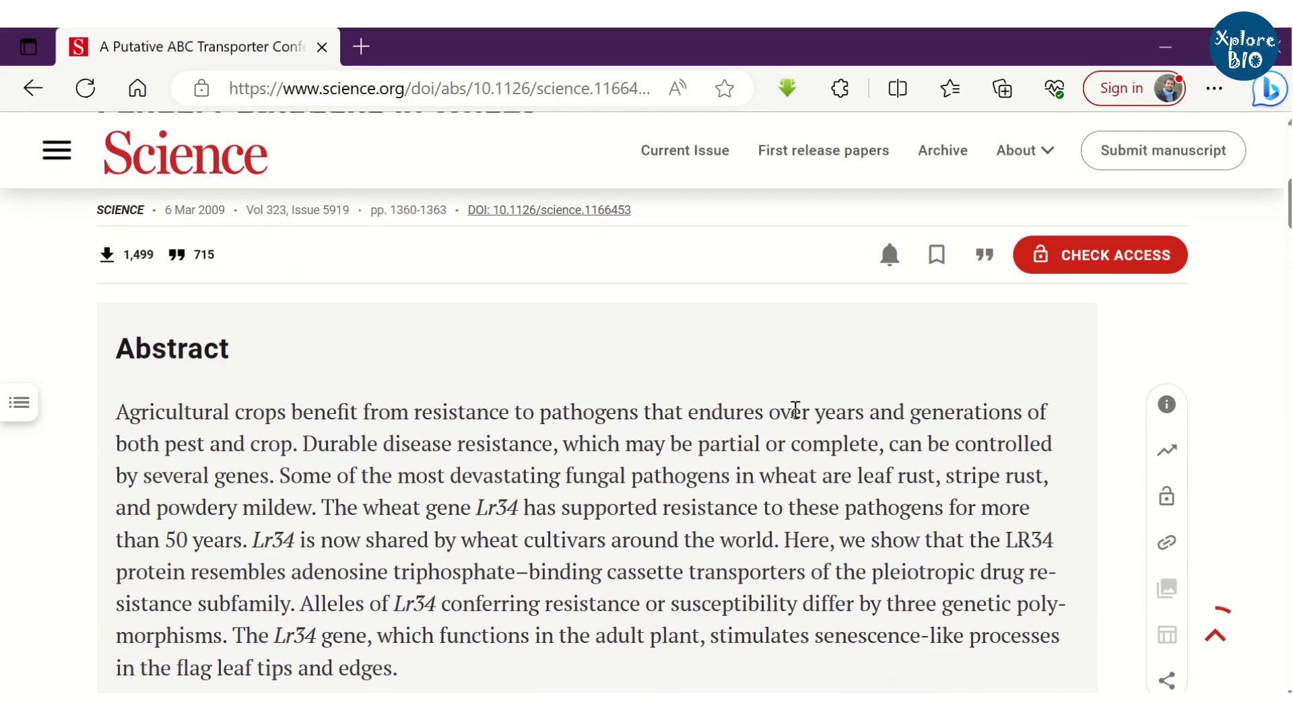
left_click(1030, 264)
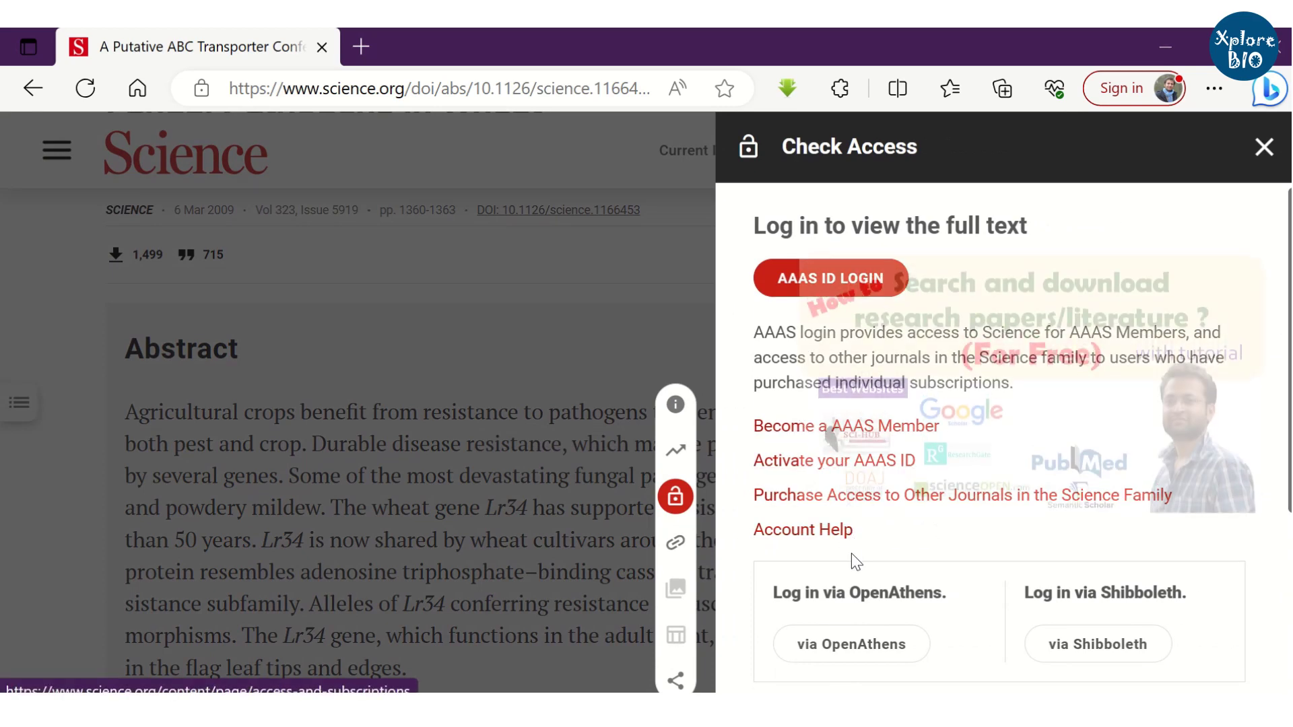
scroll(863, 631, "down", 4)
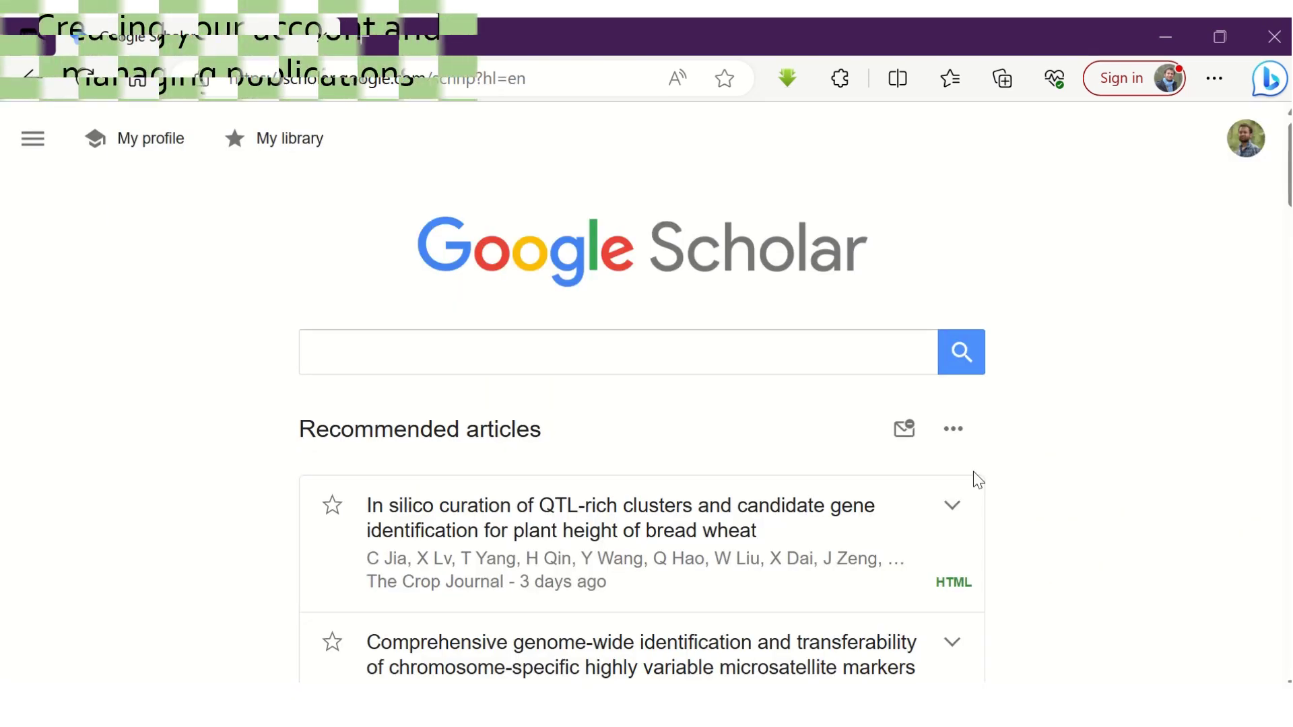
Step: Open My profile and review its publications, citation counts and Cited by chart
left_click(151, 141)
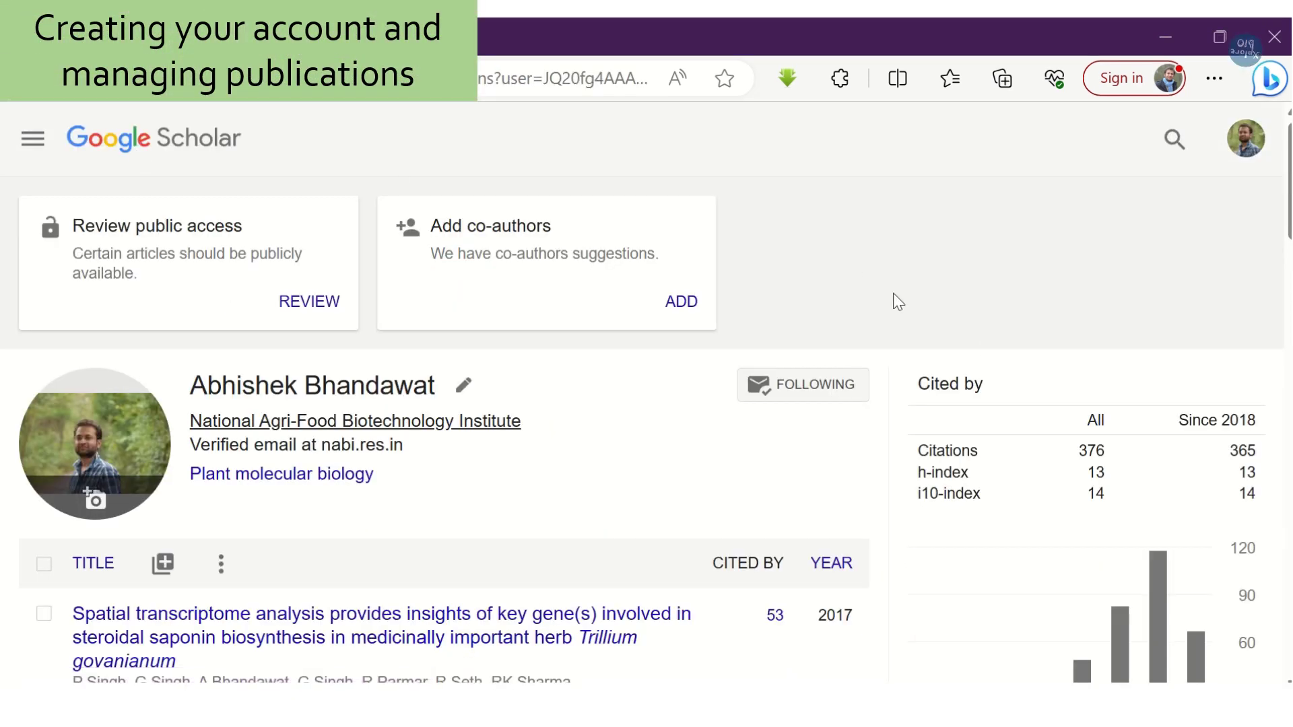
scroll(527, 232, "down", 5)
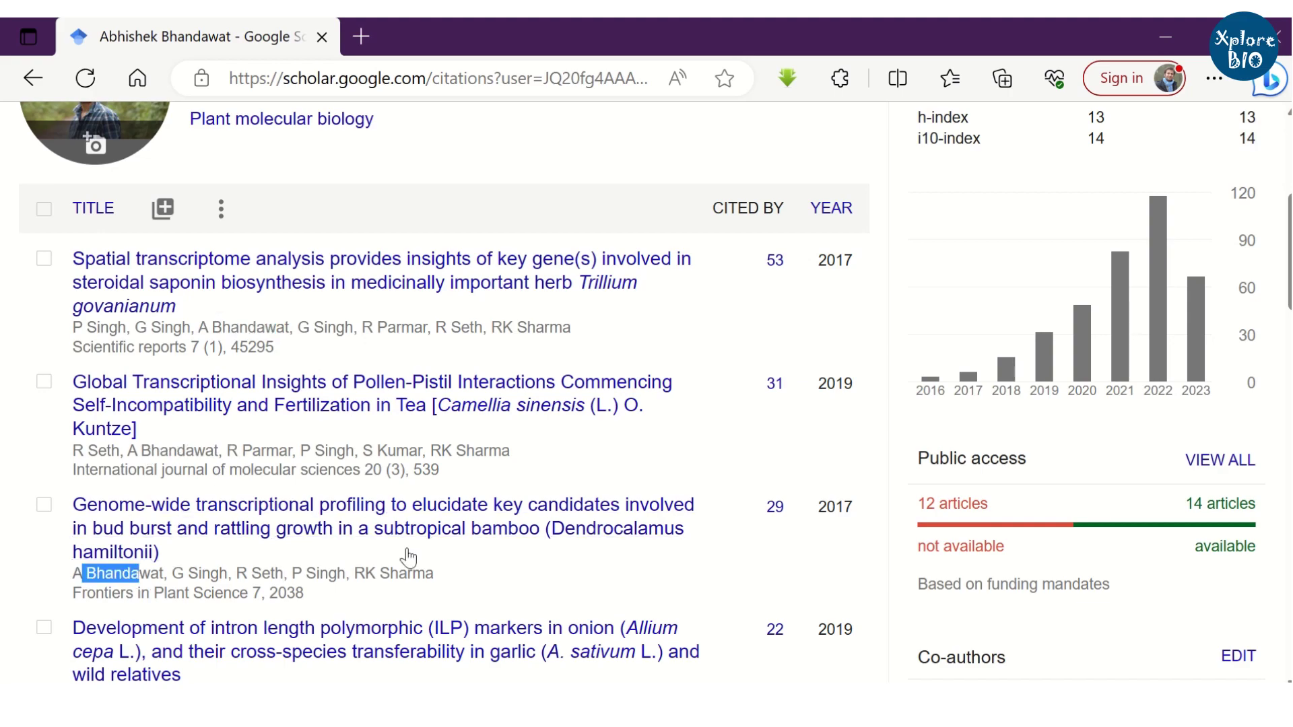
scroll(408, 558, "down", 6)
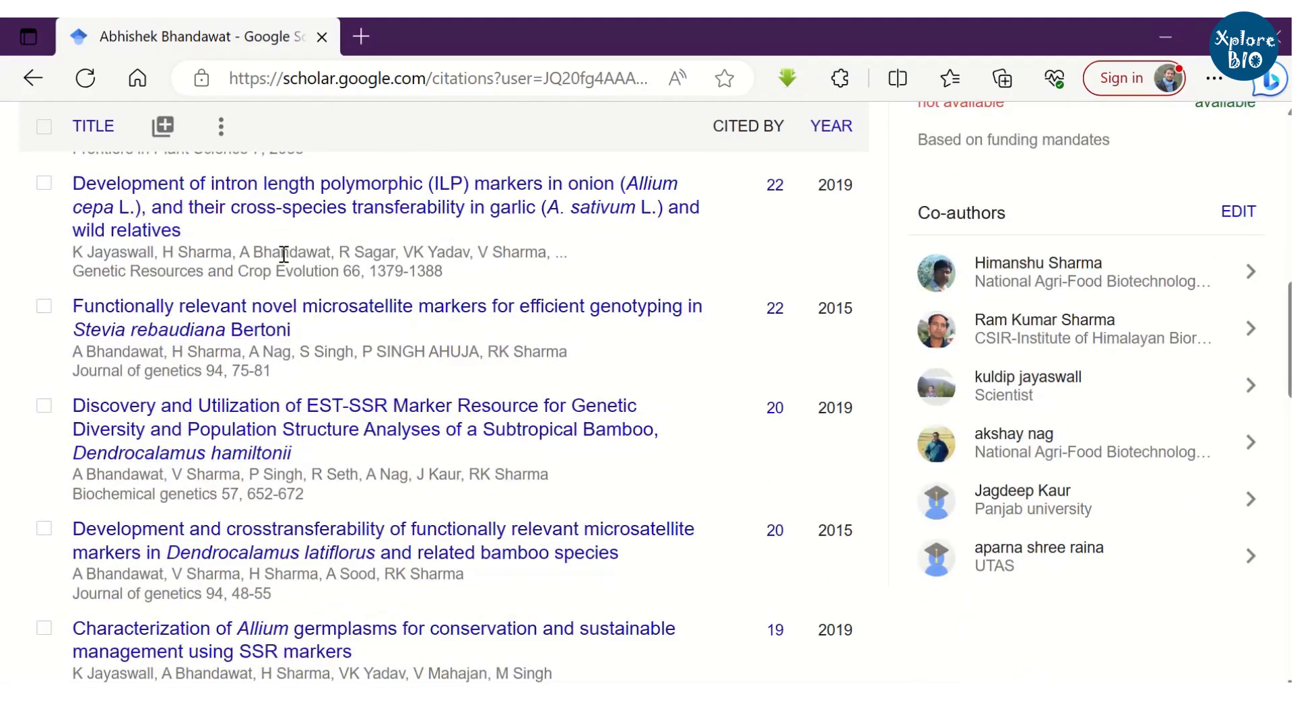
scroll(547, 345, "up", 15)
scroll(756, 522, "down", 4)
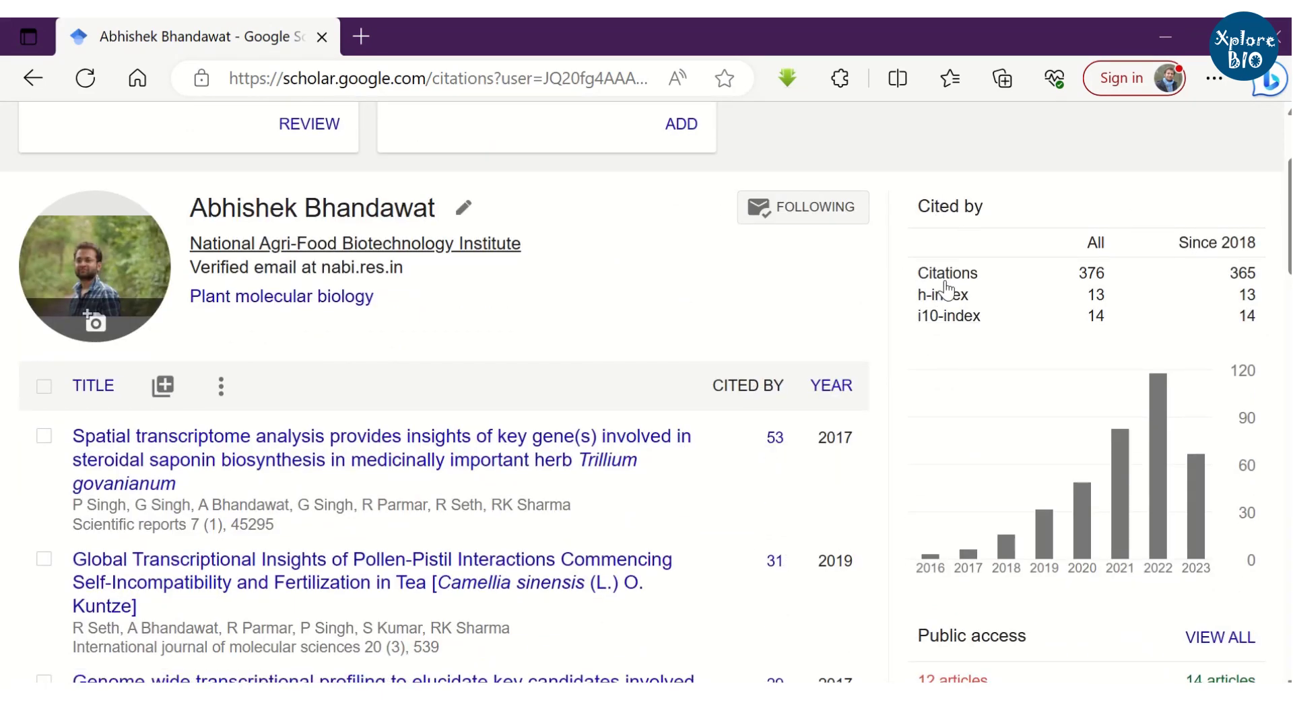
scroll(775, 449, "down", 7)
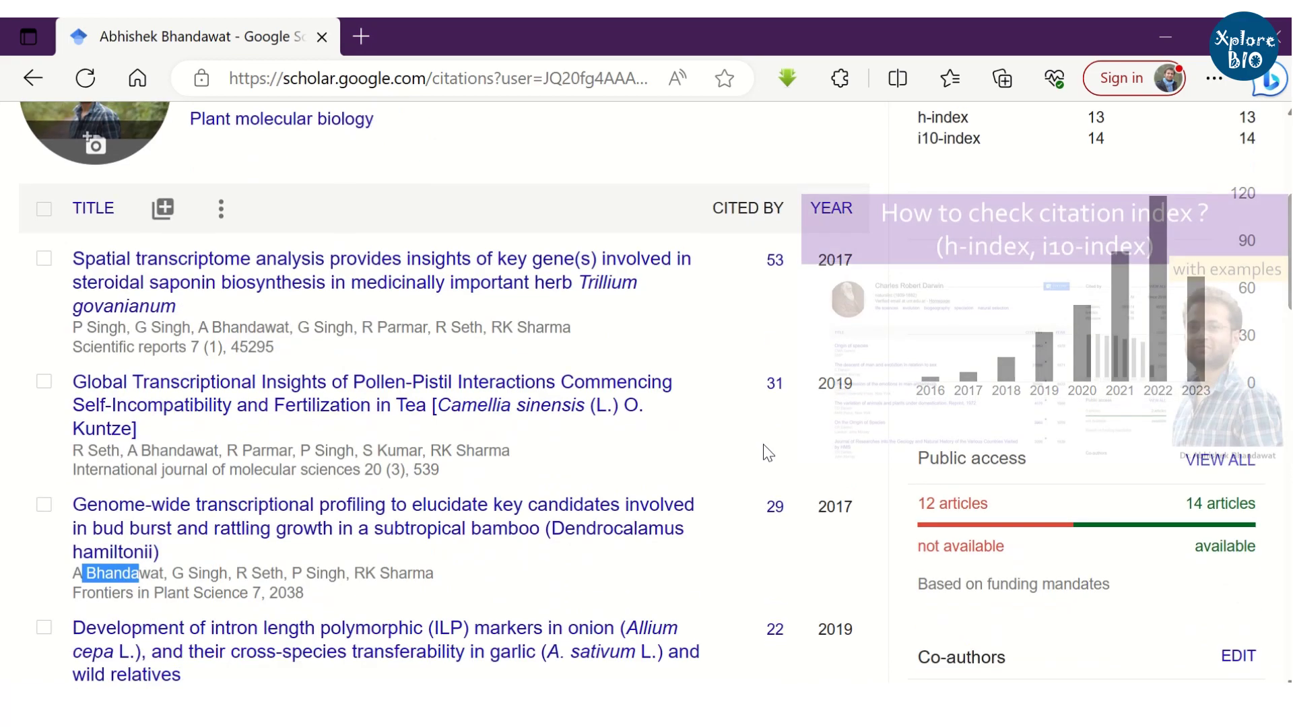
scroll(704, 465, "down", 4)
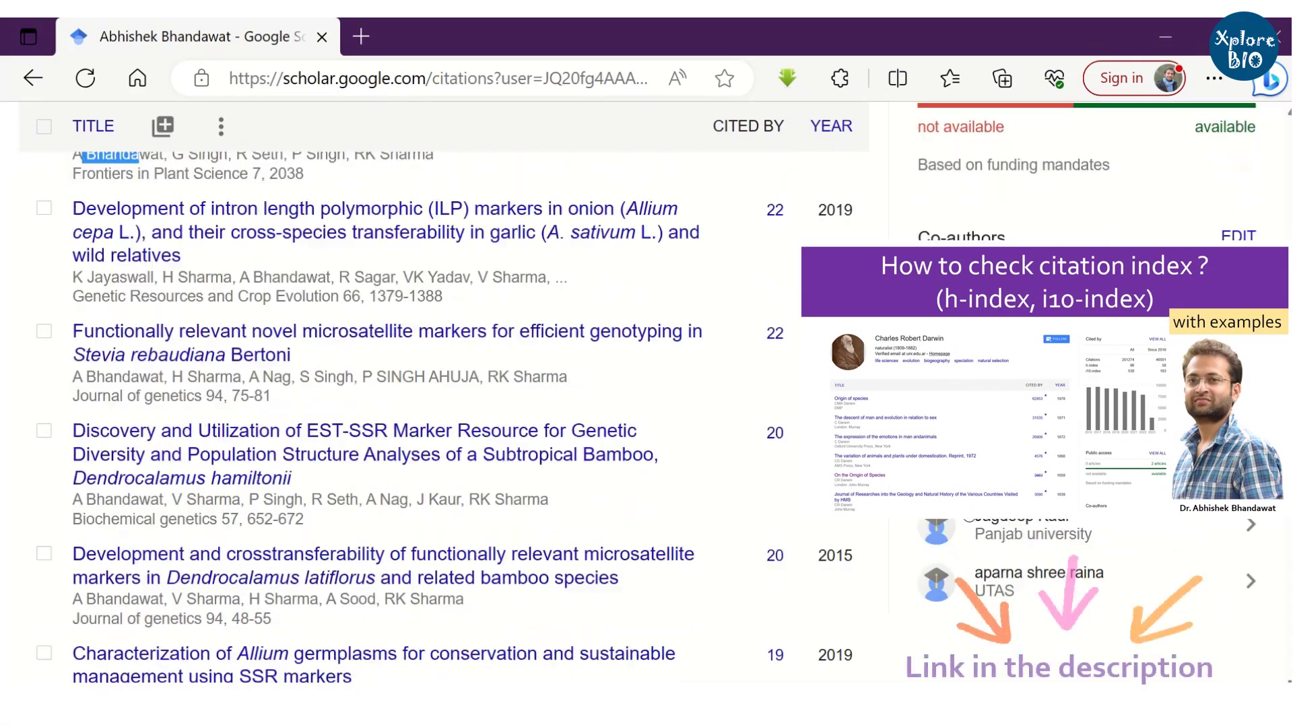
scroll(704, 464, "up", 10)
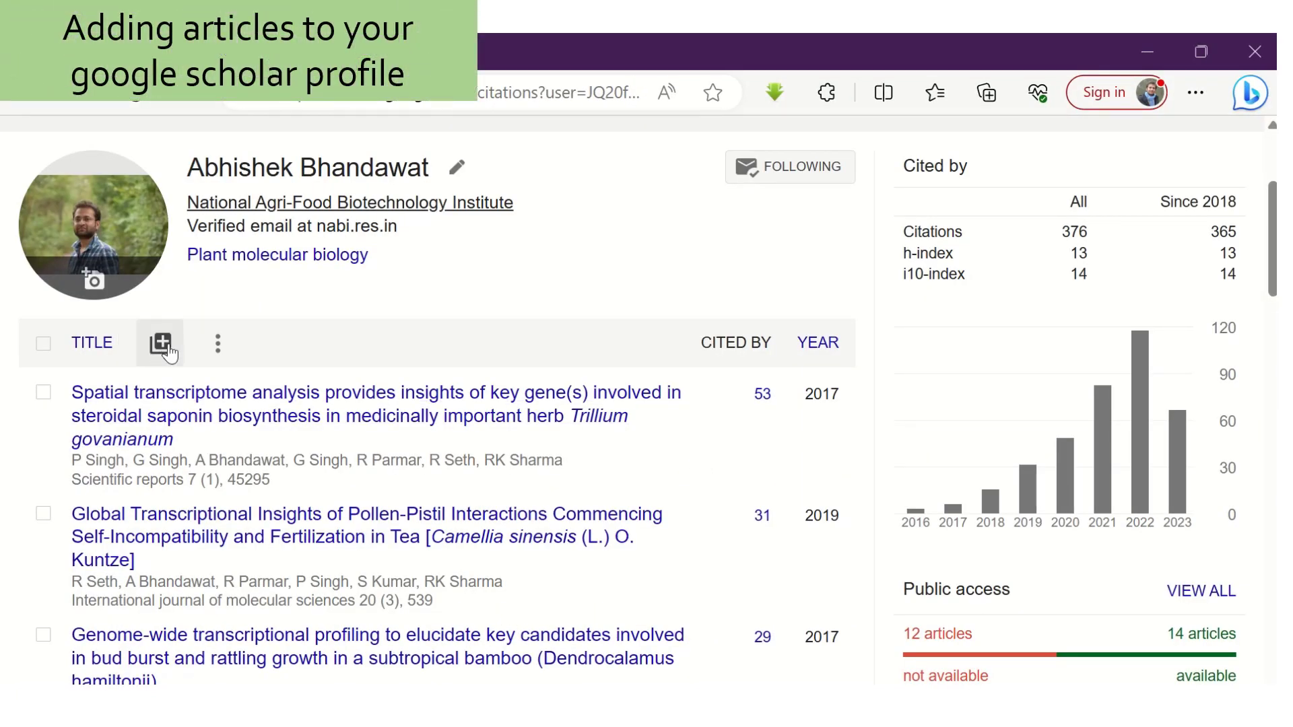
Step: Open the Add article manually form and step through its Title, Authors and Publication date fields
left_click(160, 345)
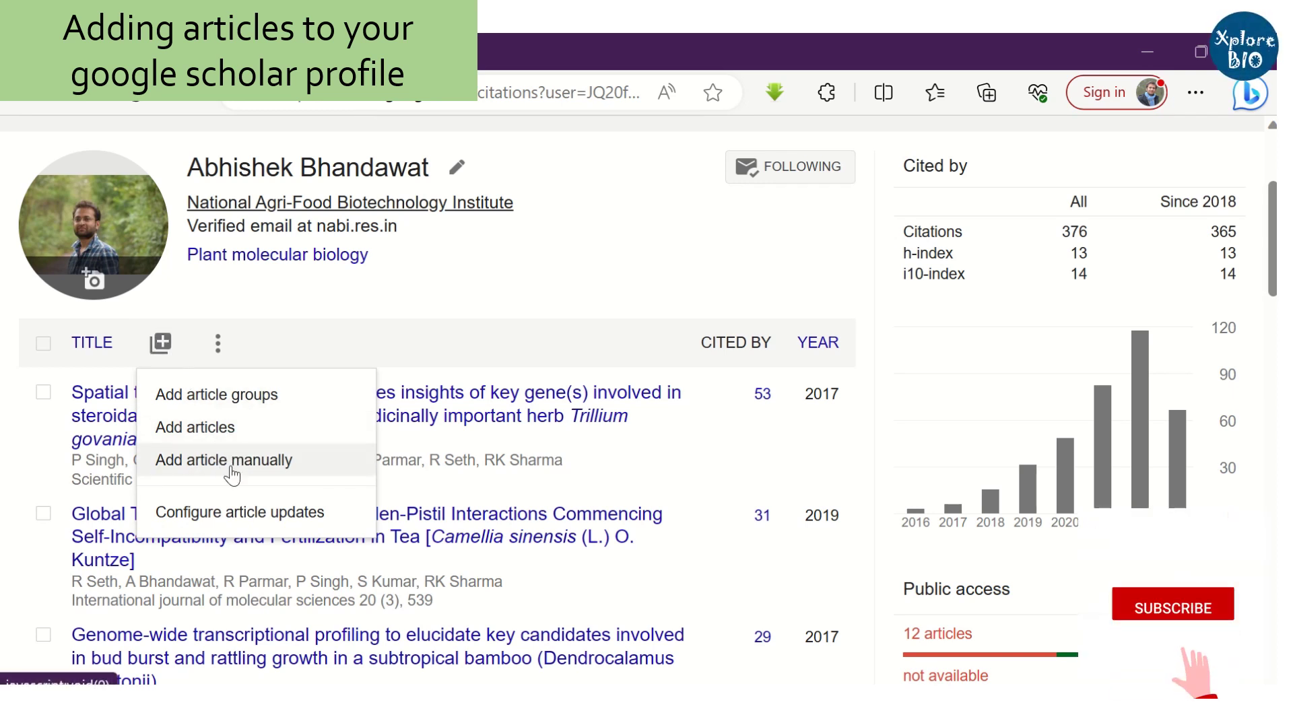
left_click(289, 463)
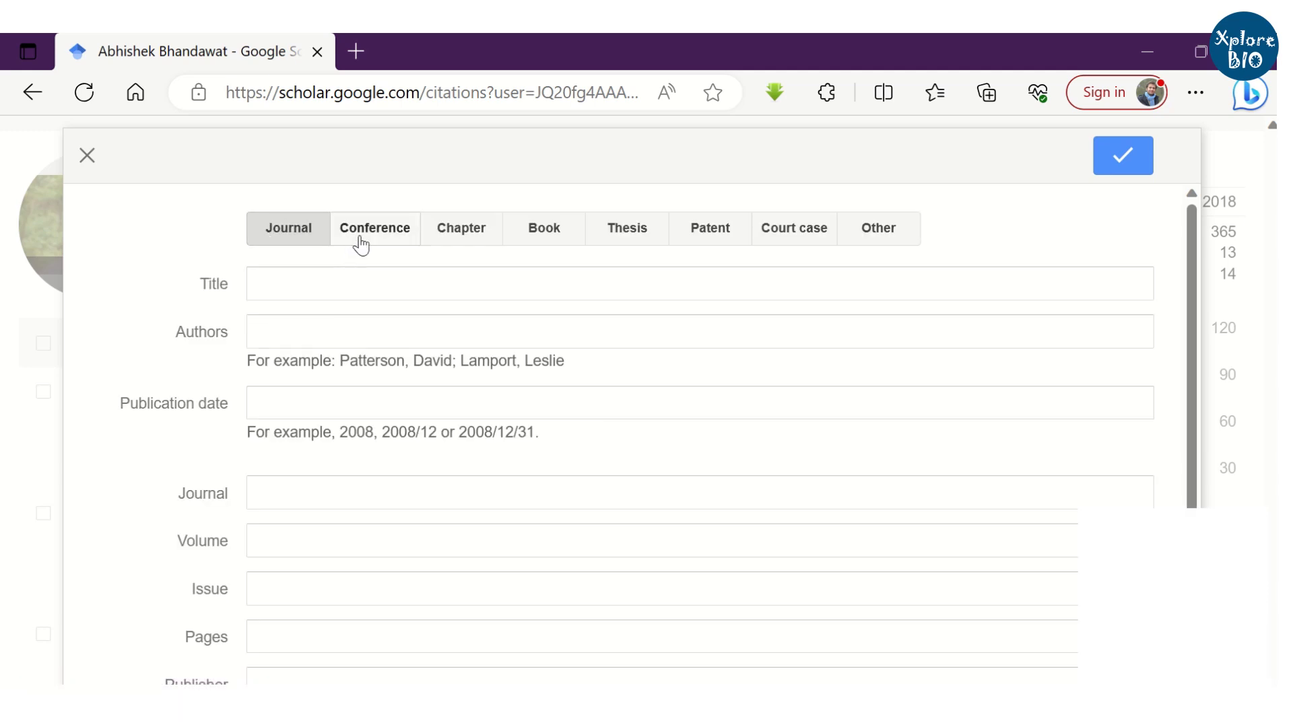
left_click(277, 273)
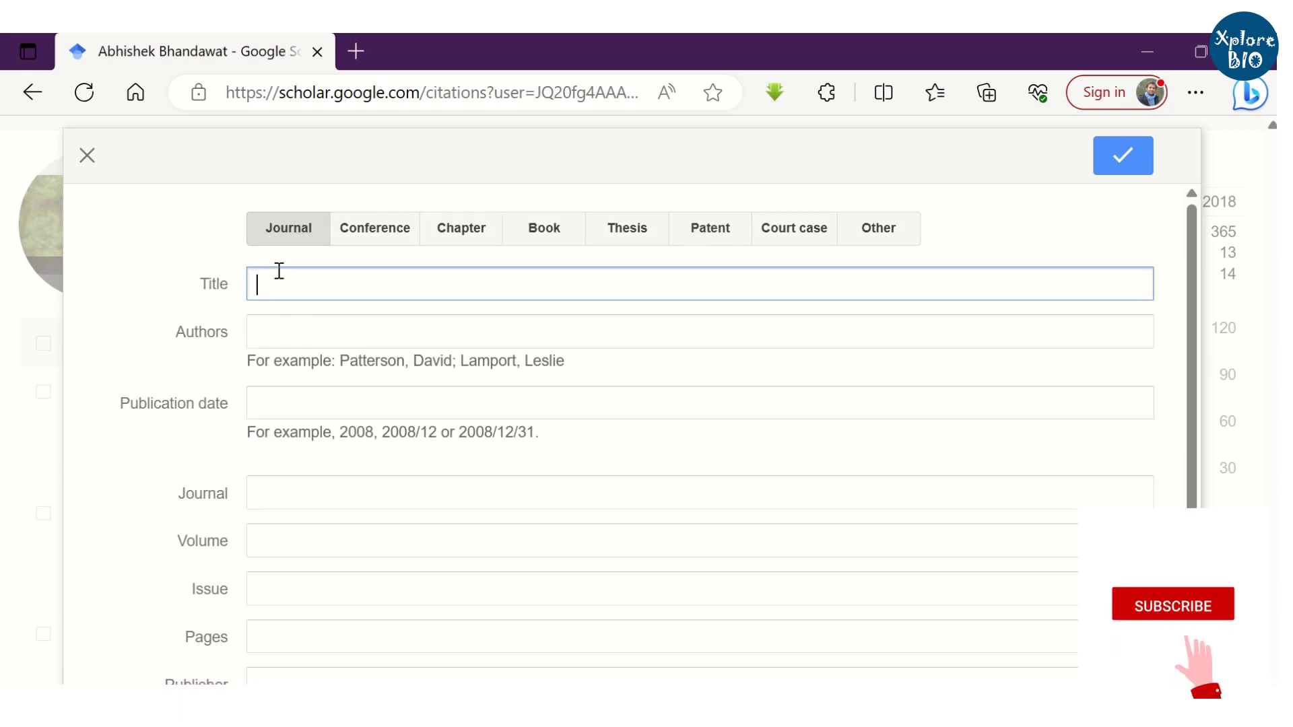
left_click(294, 336)
left_click(311, 406)
scroll(306, 479, "down", 1)
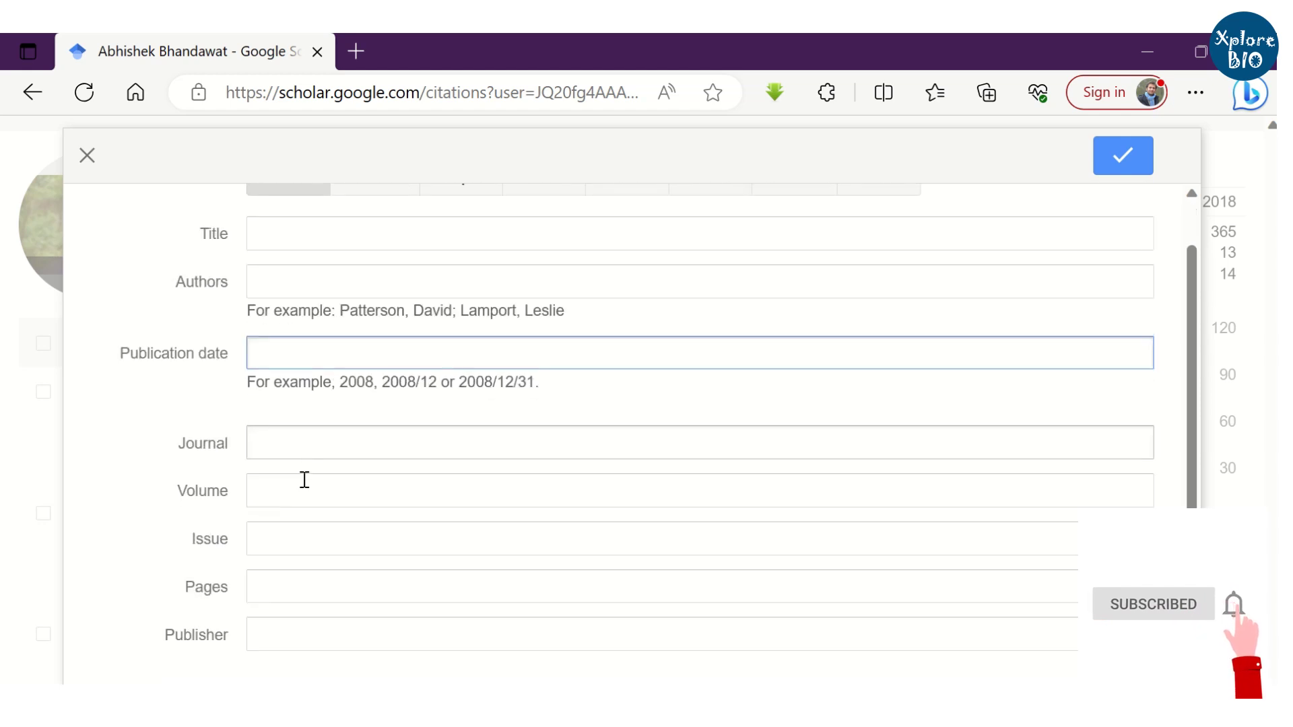
scroll(346, 611, "up", 1)
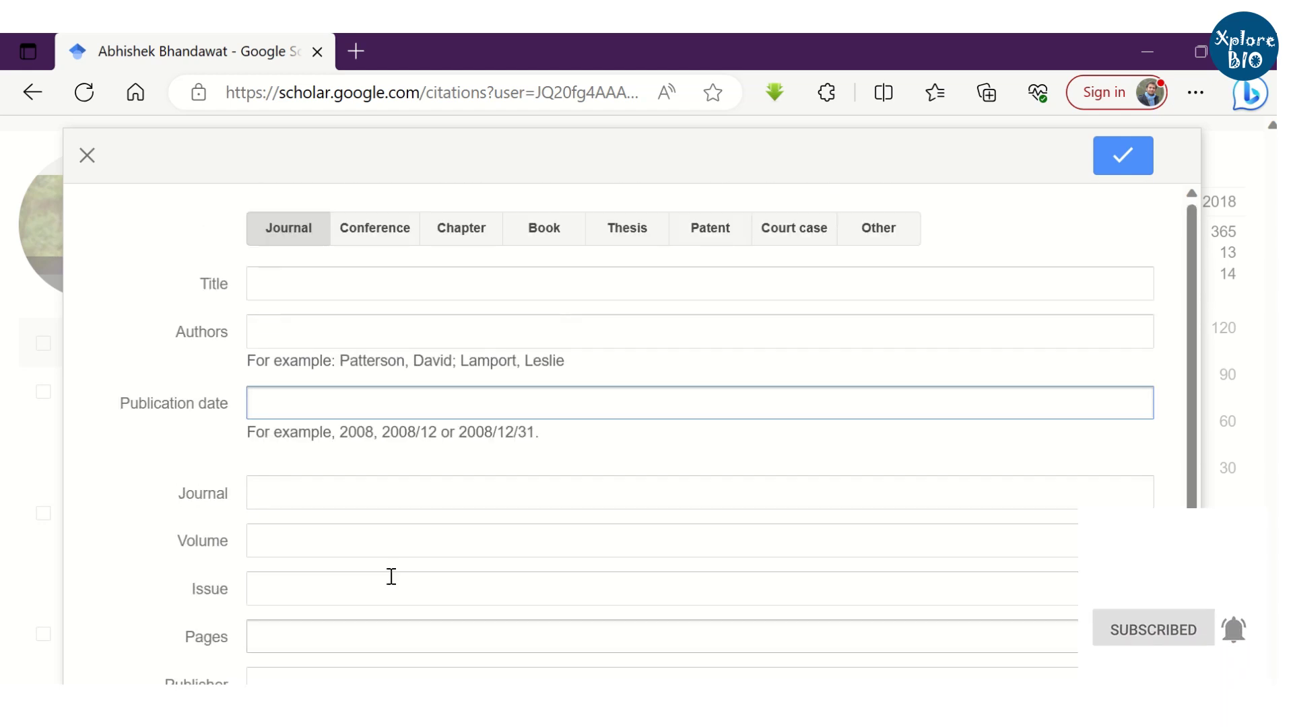
Step: Switch the entry type through Conference, Chapter, Book, Thesis and Patent
left_click(375, 231)
left_click(471, 236)
left_click(546, 232)
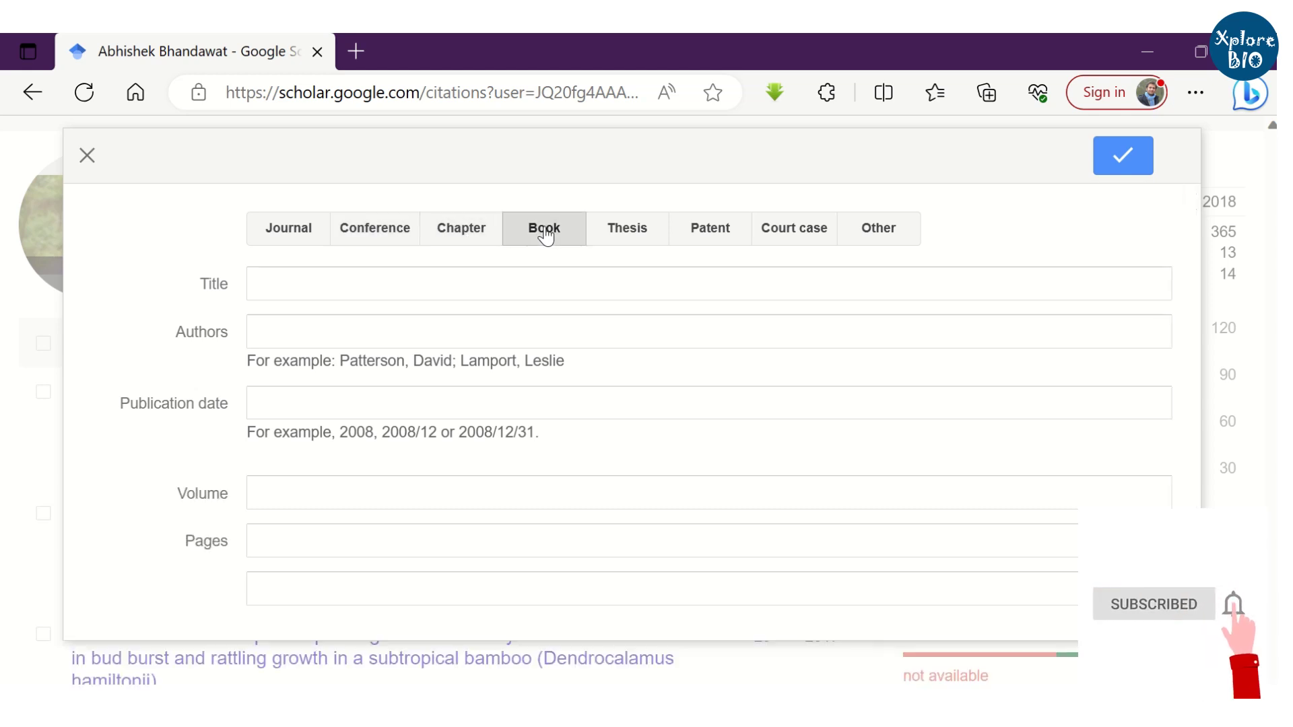
left_click(619, 237)
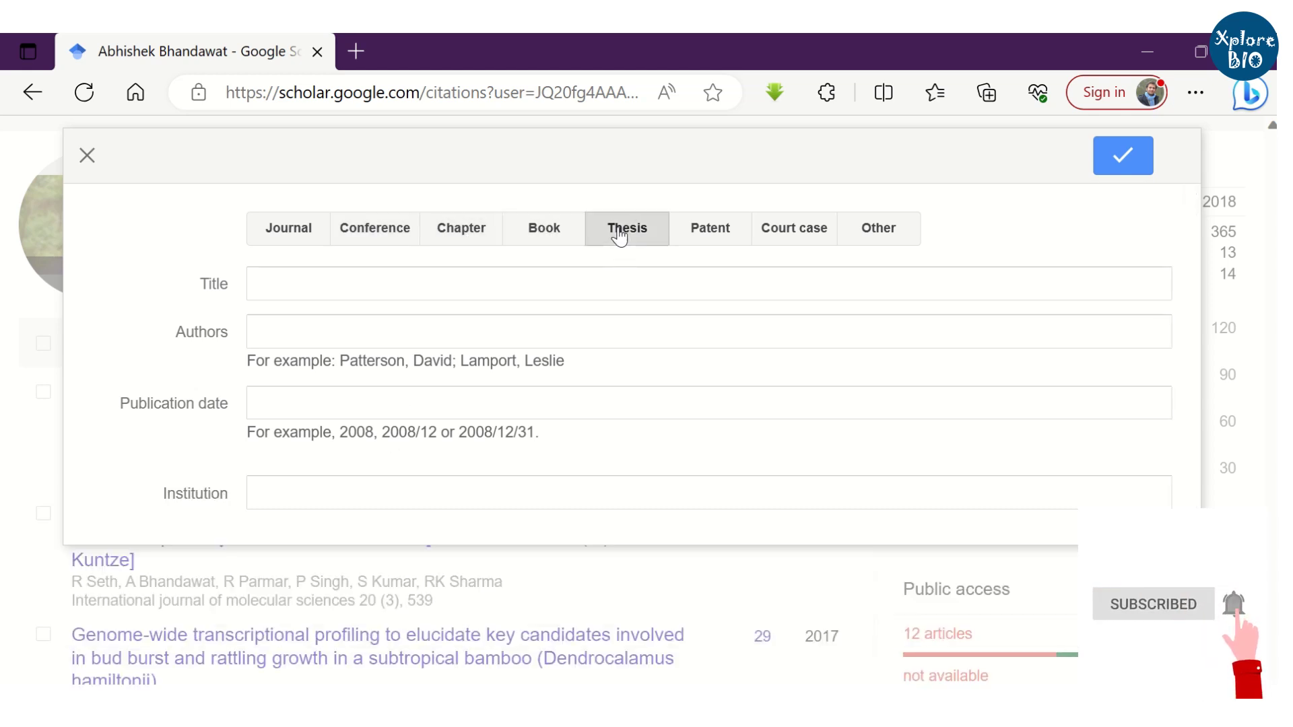
left_click(718, 241)
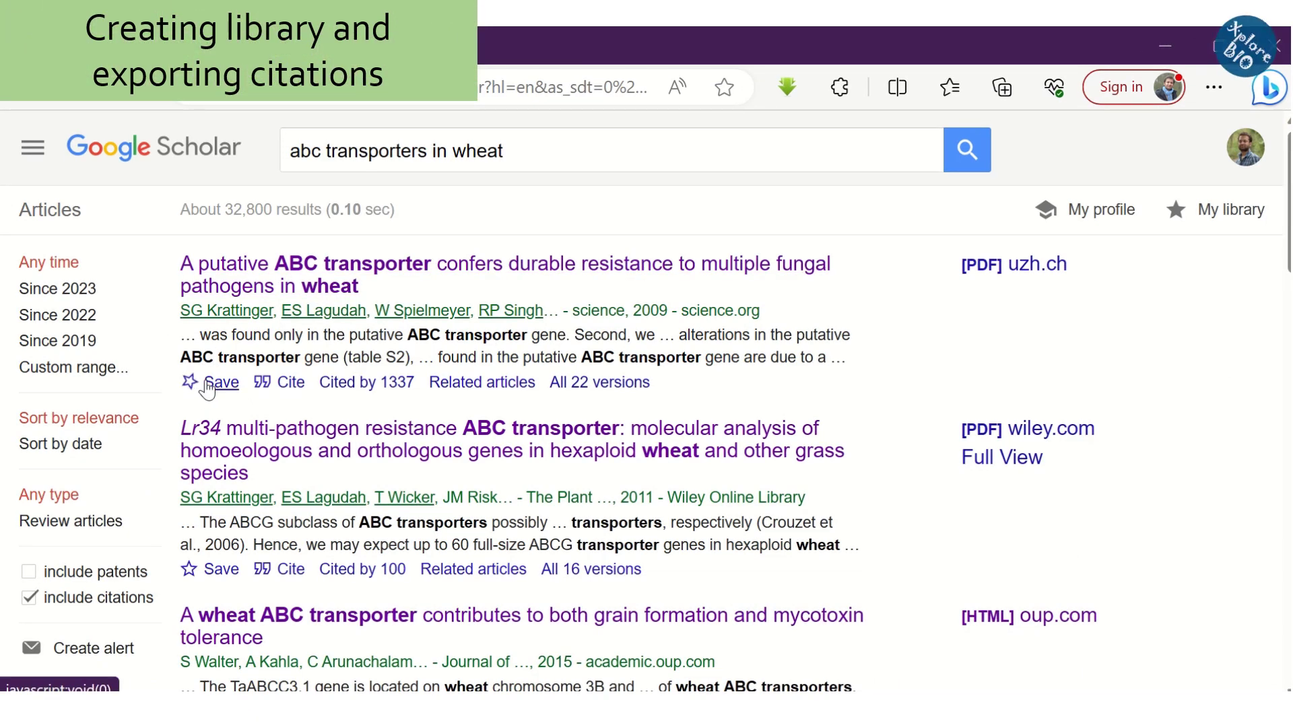
Step: Save the first wheat ABC transporter paper to My library under a new 'Wheat transporters' label
left_click(209, 384)
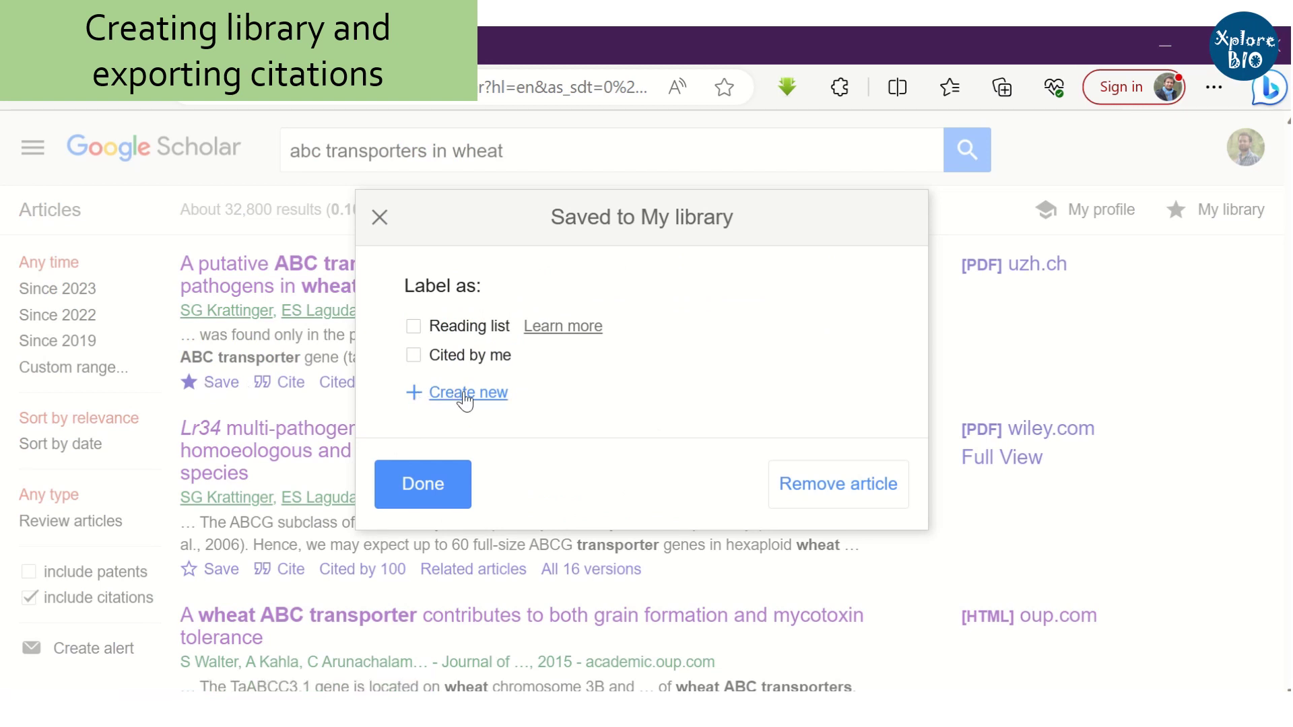
left_click(465, 392)
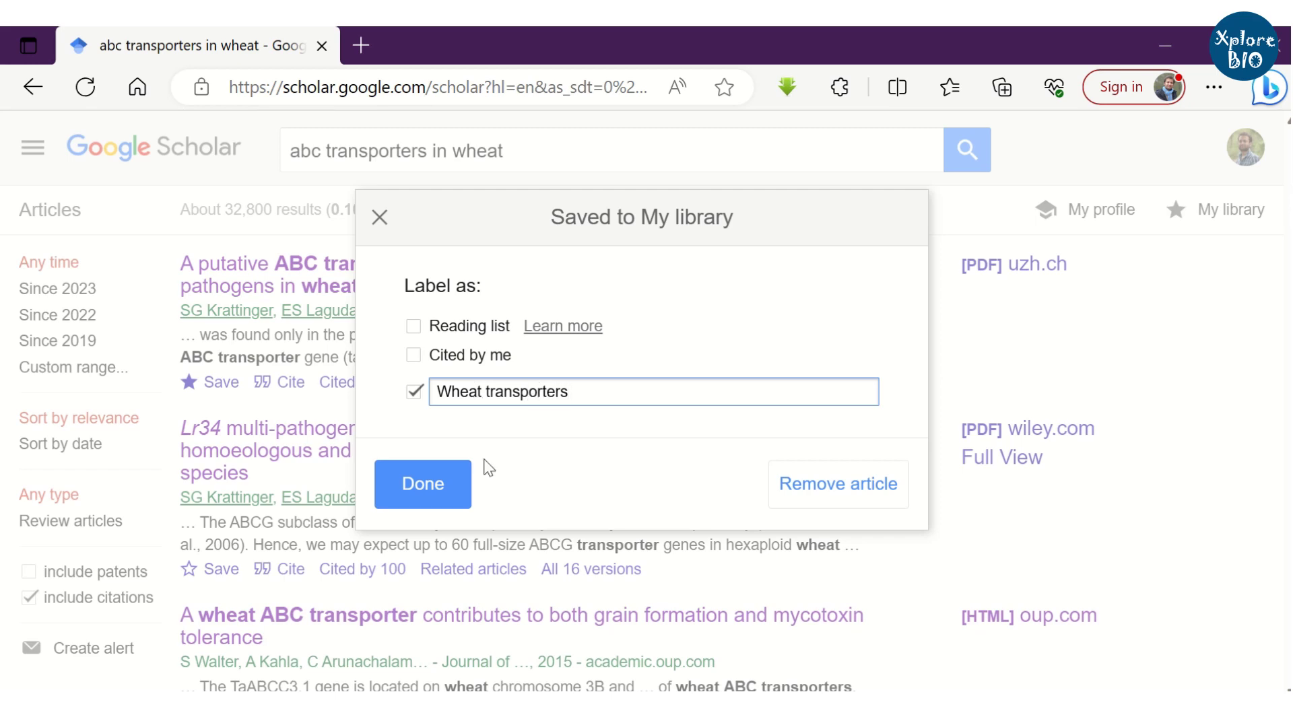
left_click(404, 485)
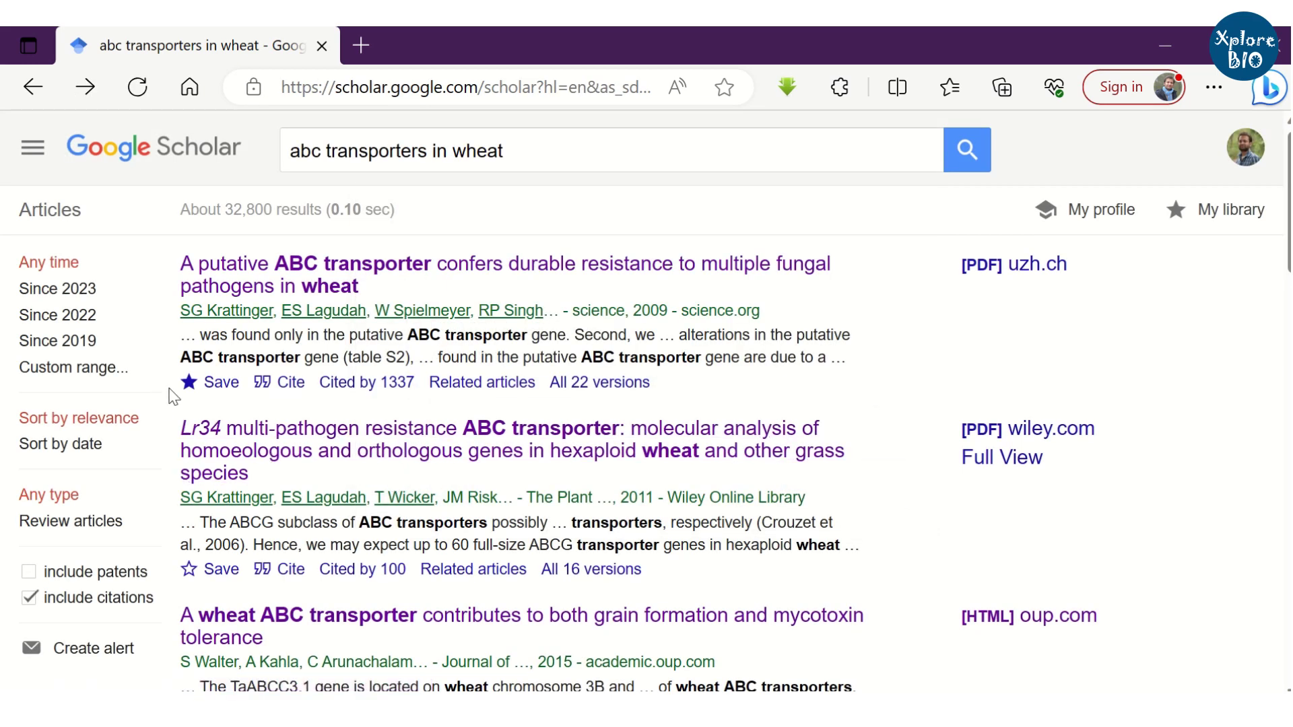
scroll(300, 472, "down", 1)
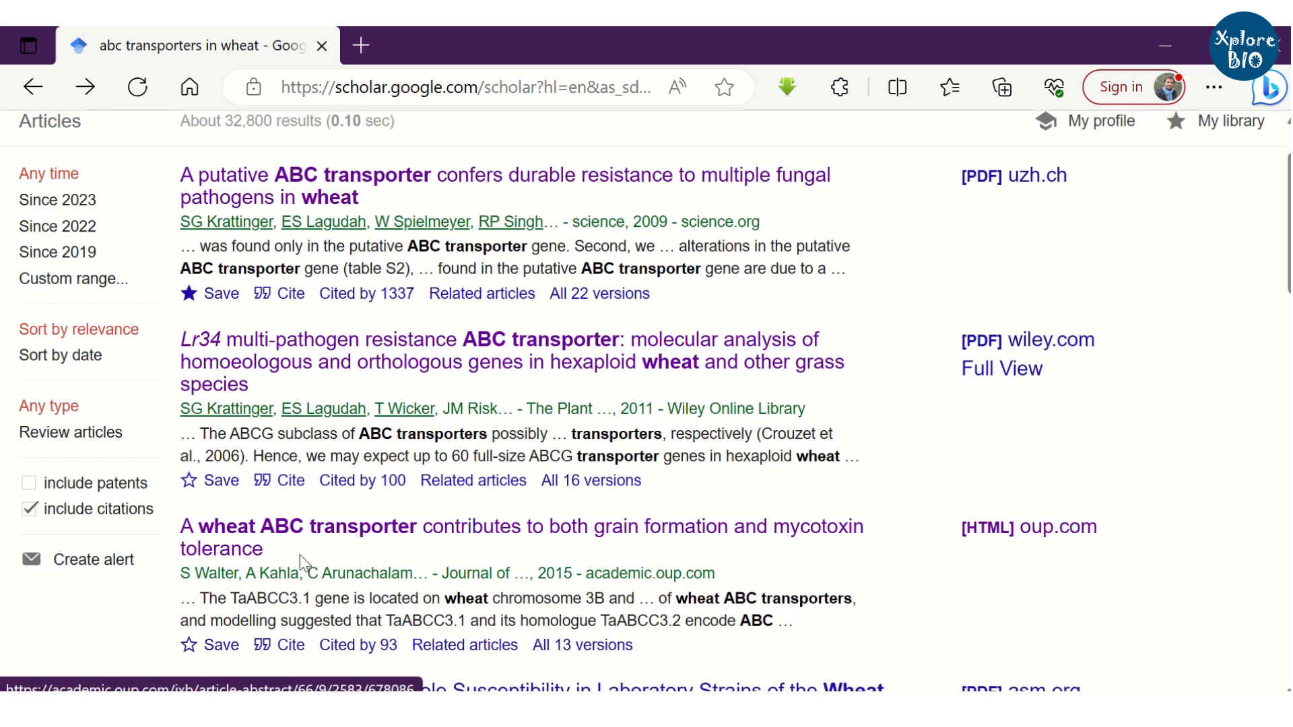
Step: Save the wheat grain formation and Mycosphaerella graminicola papers under the same label
left_click(222, 647)
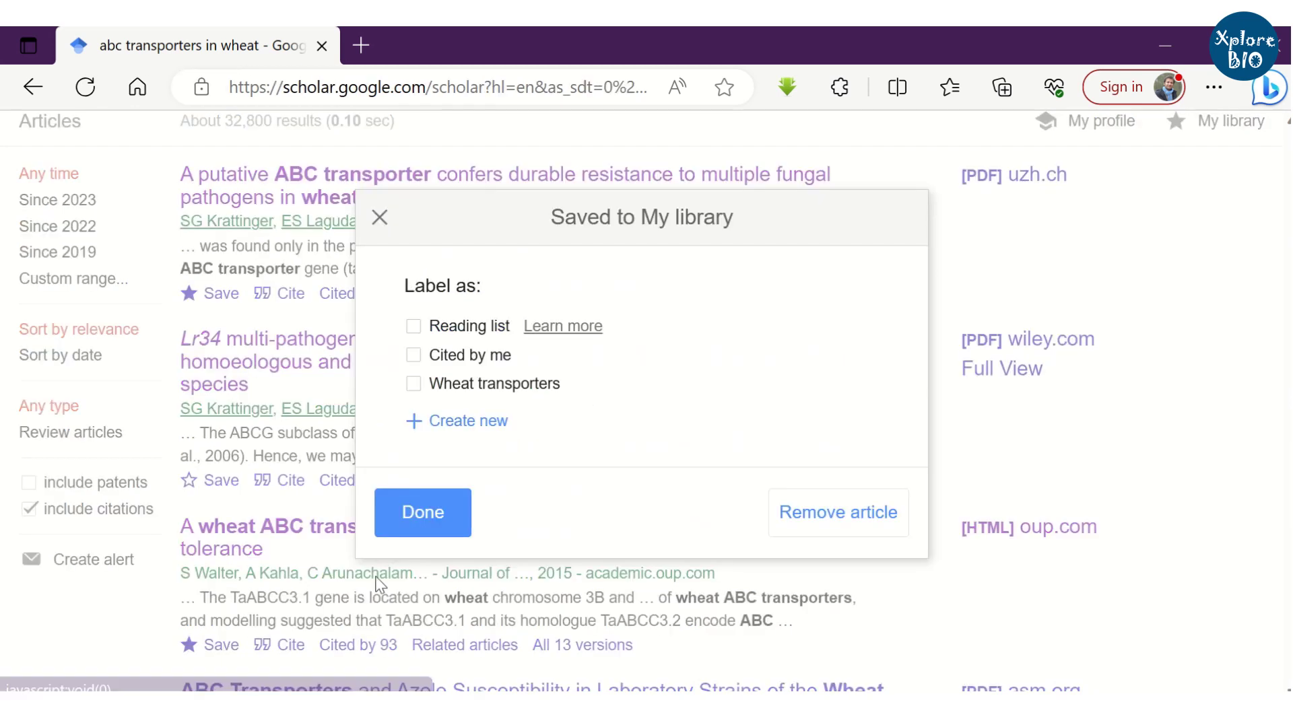
left_click(424, 511)
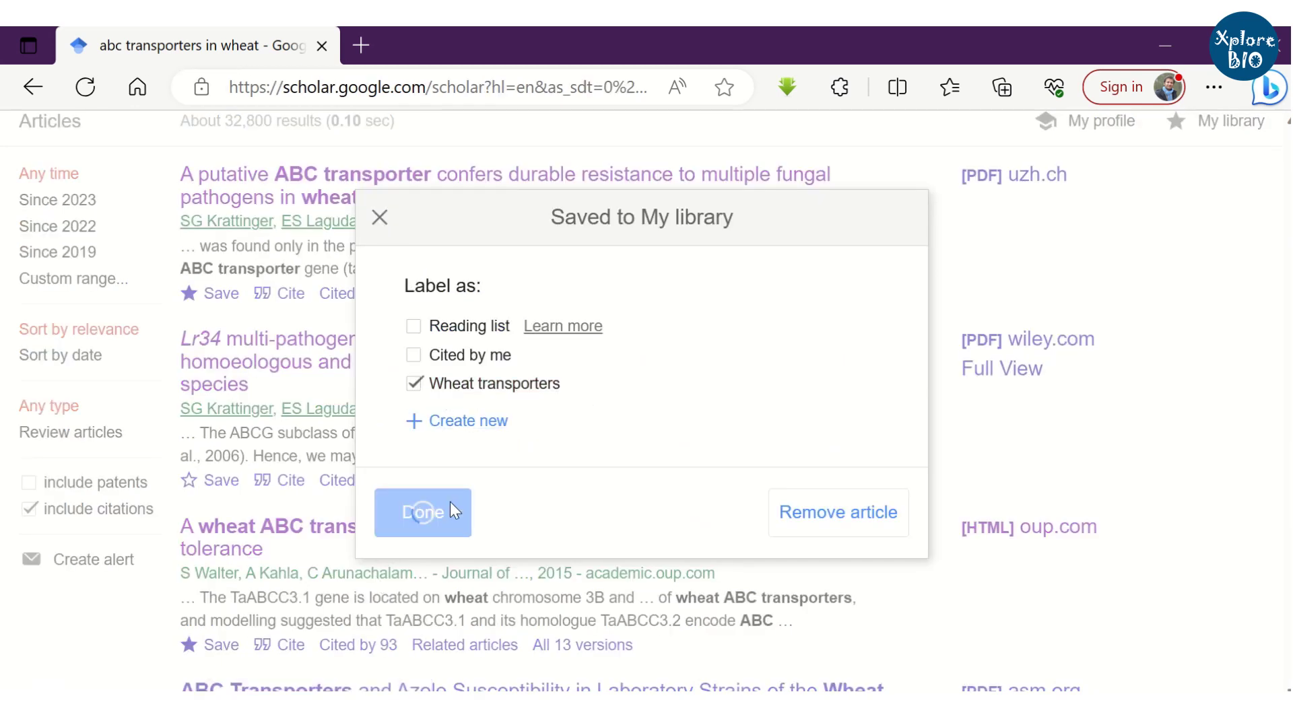
scroll(330, 539, "down", 4)
scroll(330, 531, "down", 2)
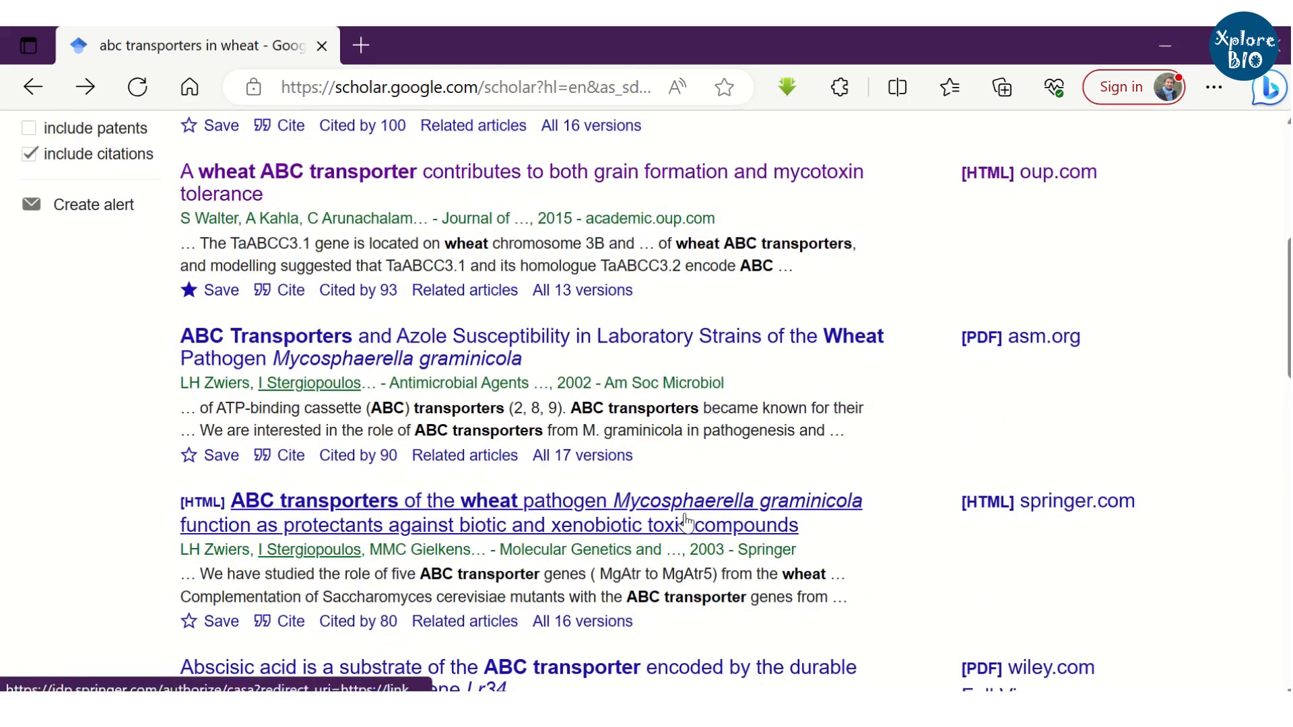
scroll(290, 491, "down", 1)
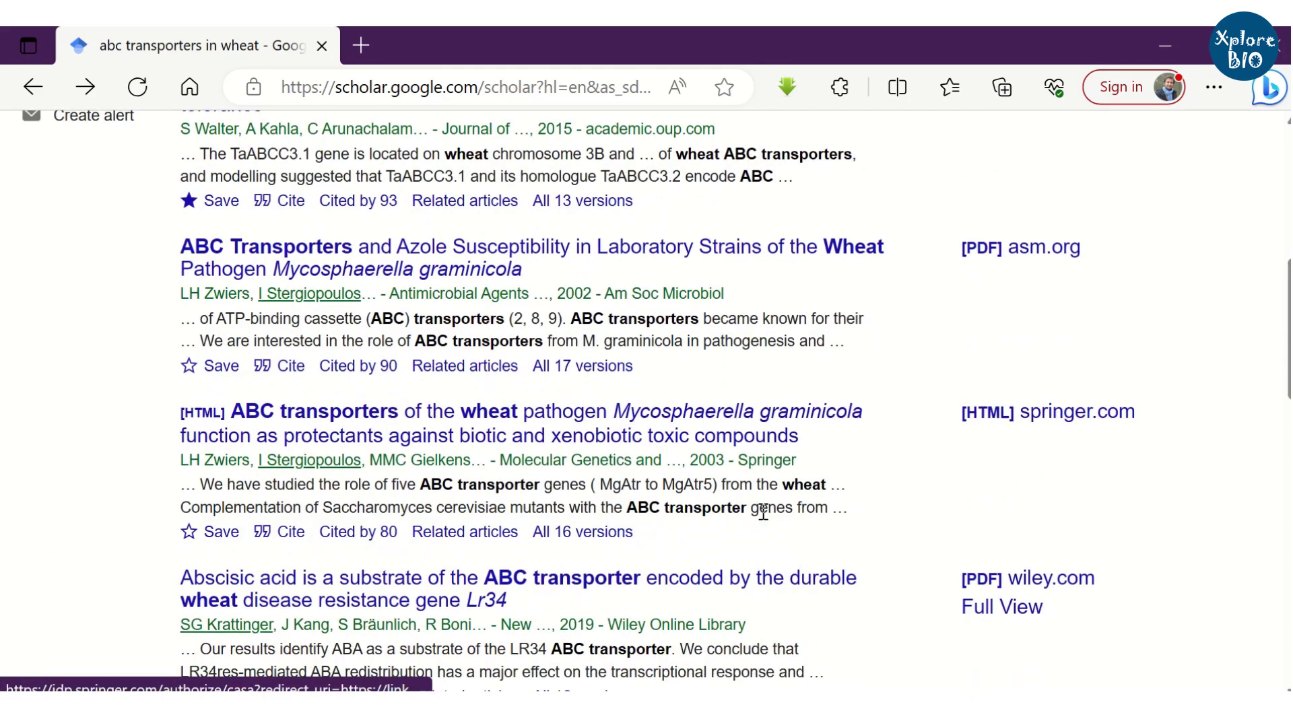
left_click(222, 536)
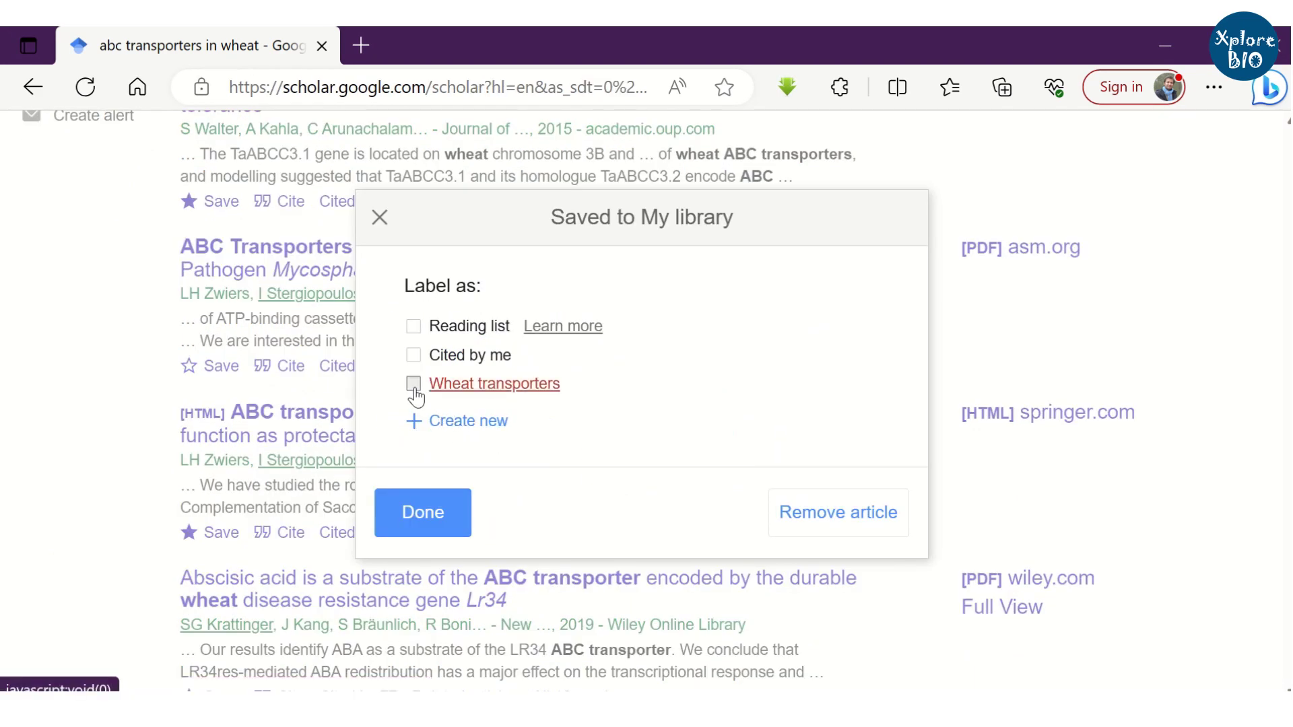
left_click(413, 384)
left_click(444, 523)
scroll(505, 463, "up", 4)
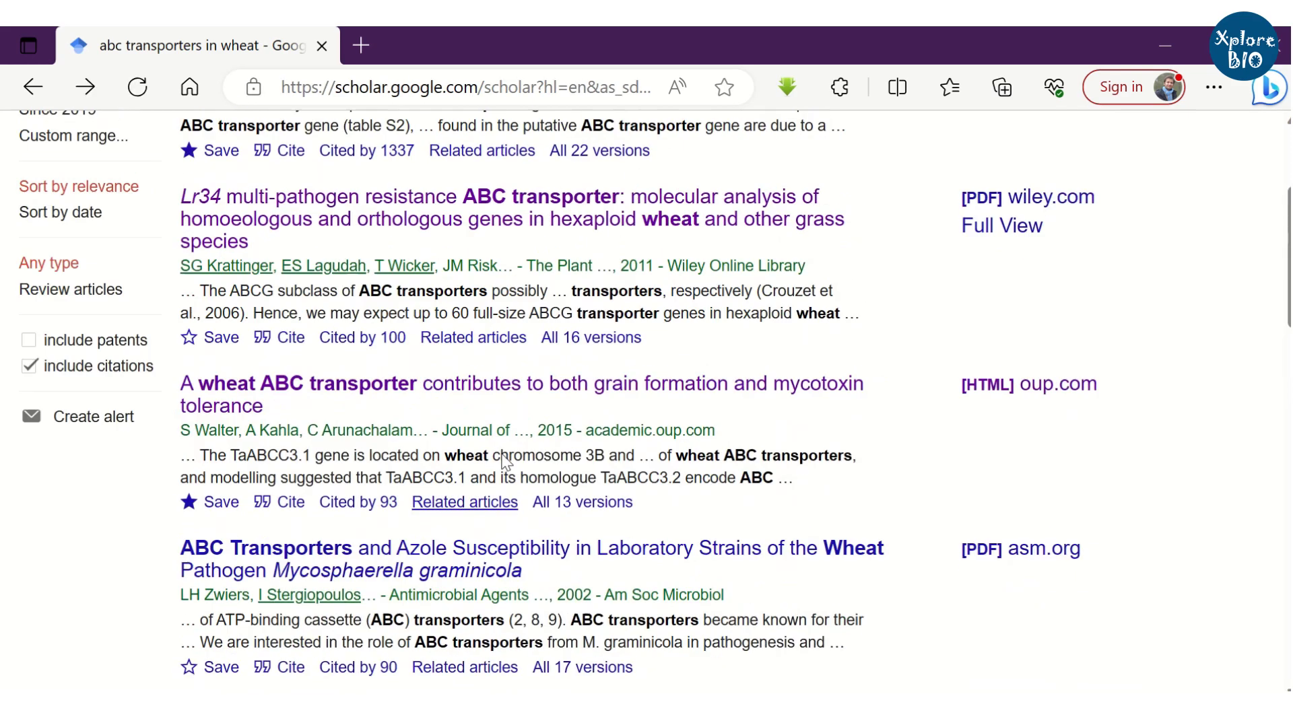
scroll(507, 462, "up", 3)
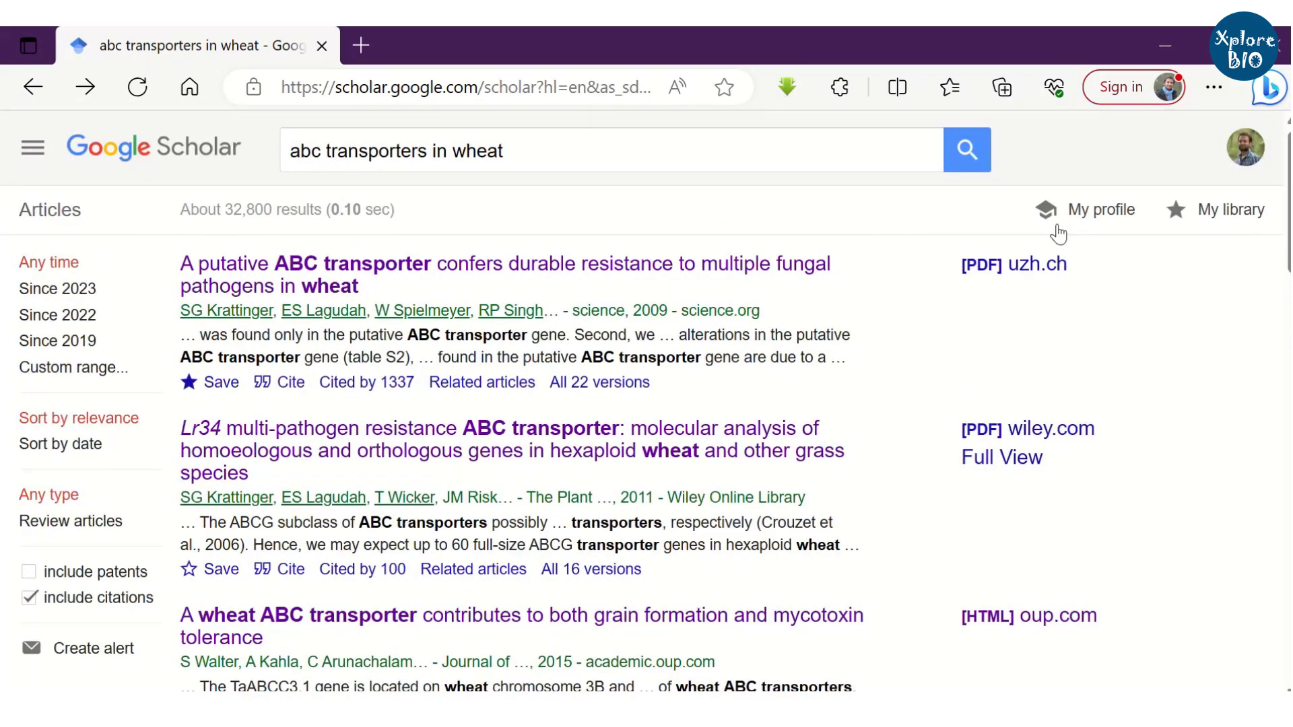
Step: Filter My library to the Wheat transporters label and export all its papers as RefMan citations.ris
left_click(1221, 228)
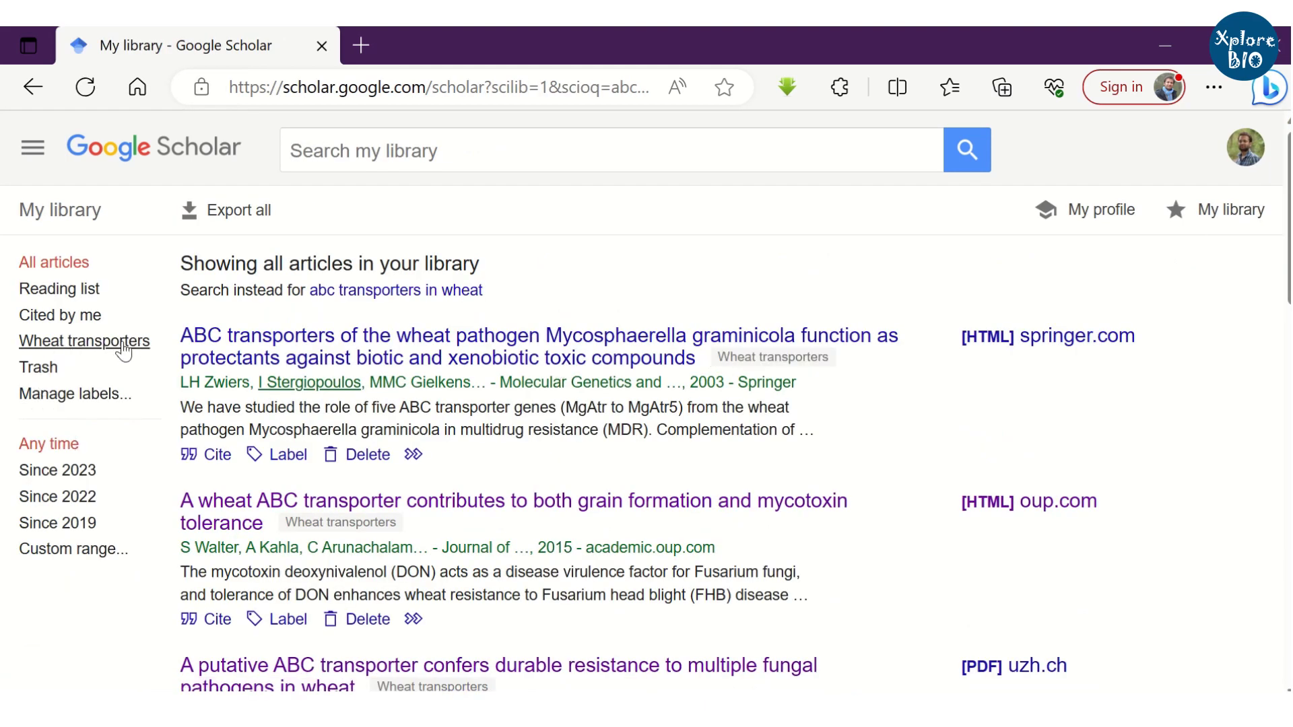
left_click(123, 349)
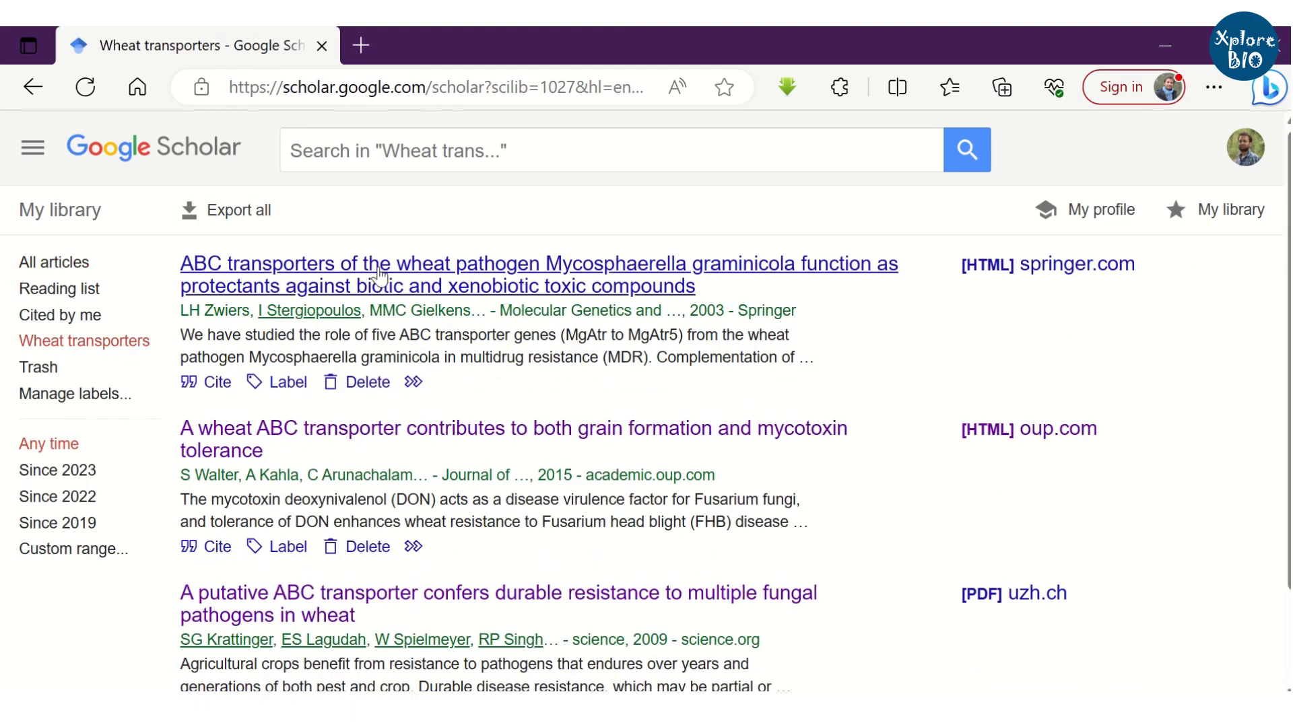
scroll(394, 436, "down", 1)
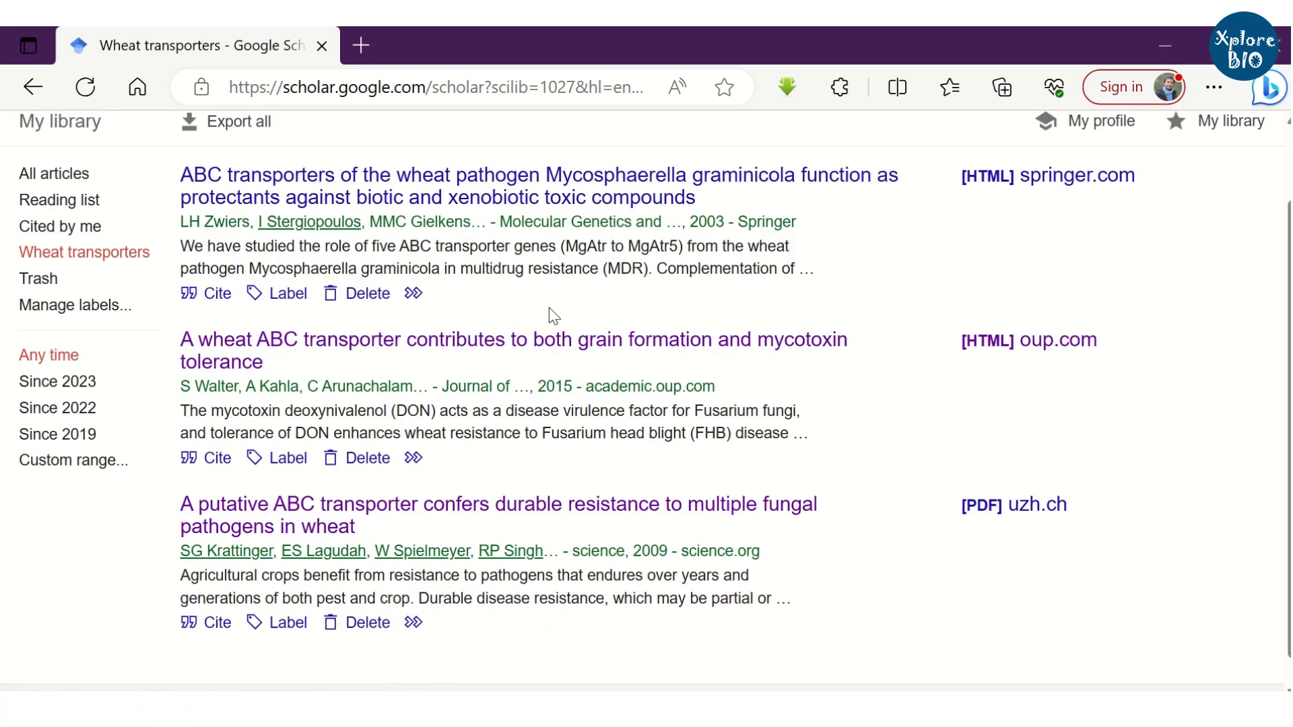
scroll(551, 317, "up", 1)
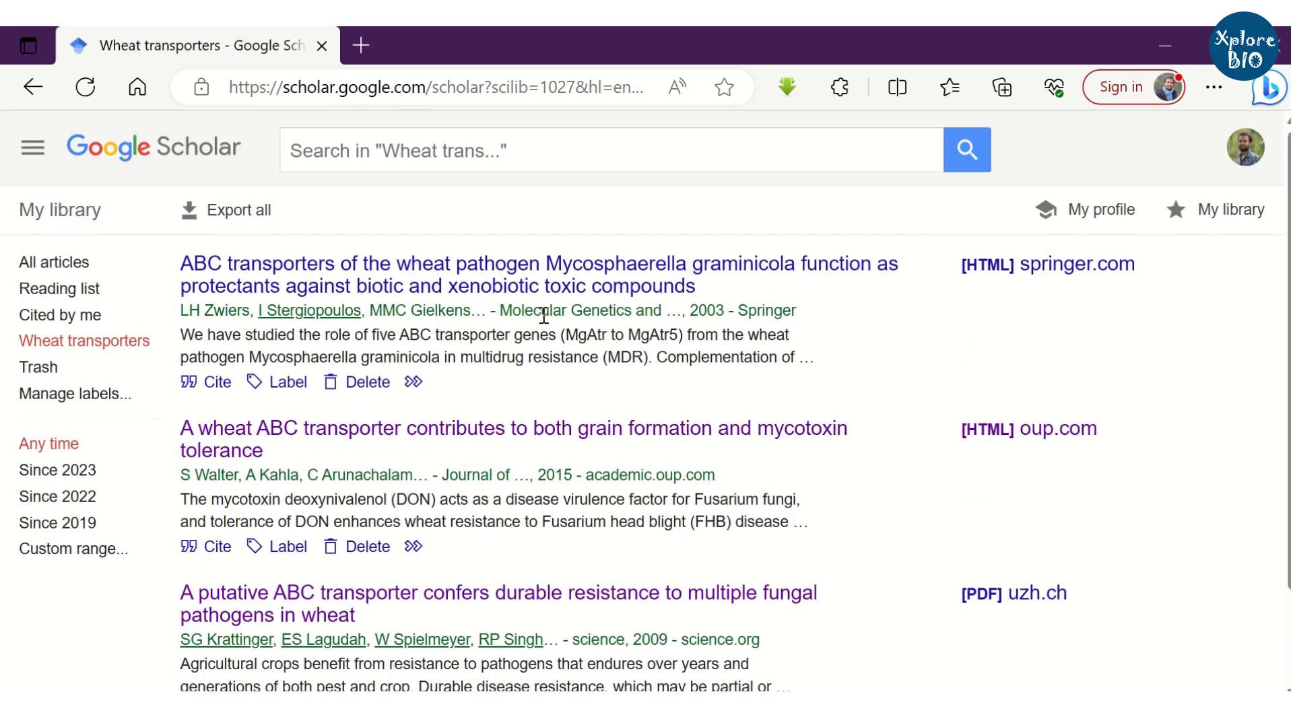
left_click(209, 231)
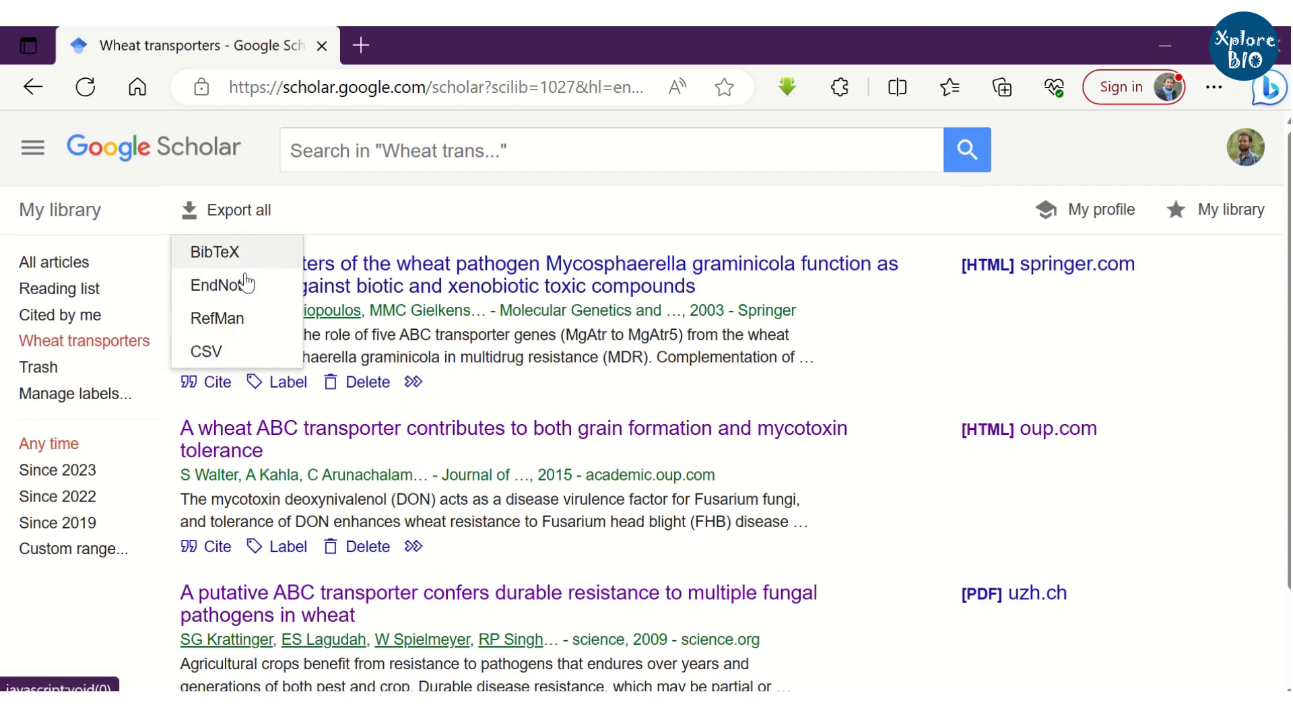
left_click(236, 319)
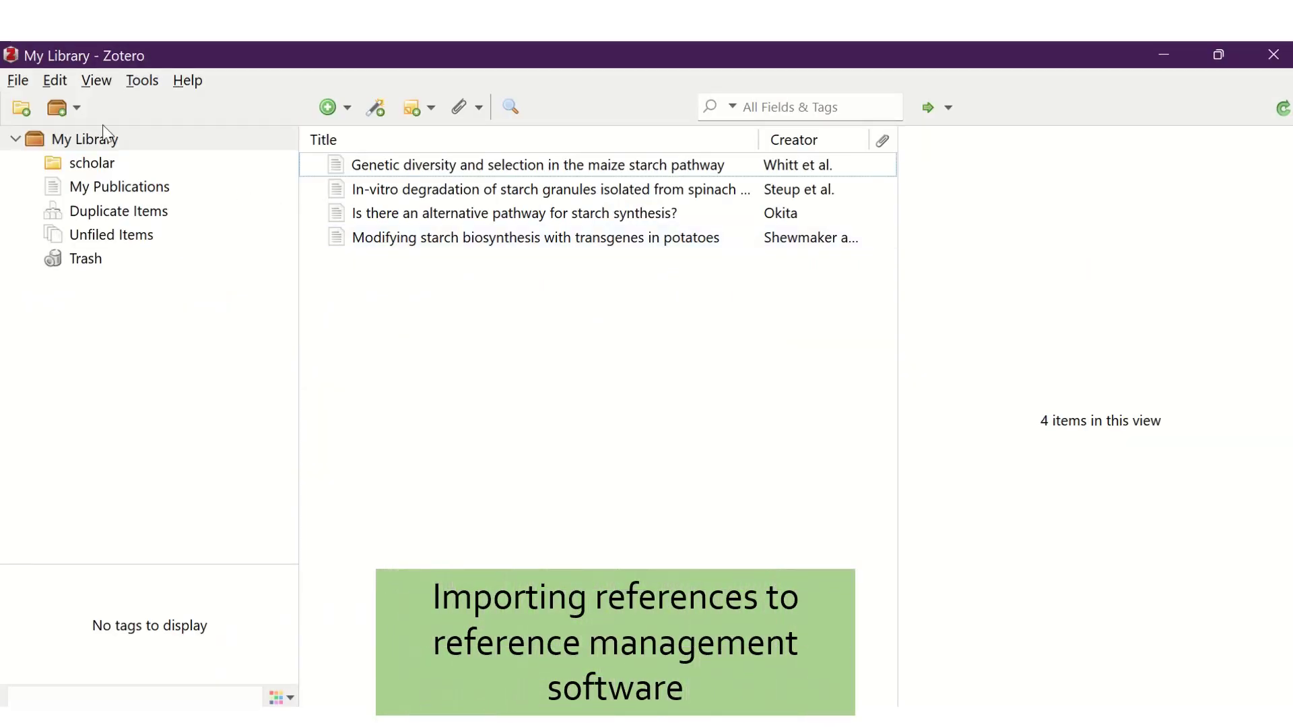
Step: Import citations.ris from Downloads into Zotero, then review the Mycosphaerella graminicola and putative ABC transporter papers
left_click(9, 79)
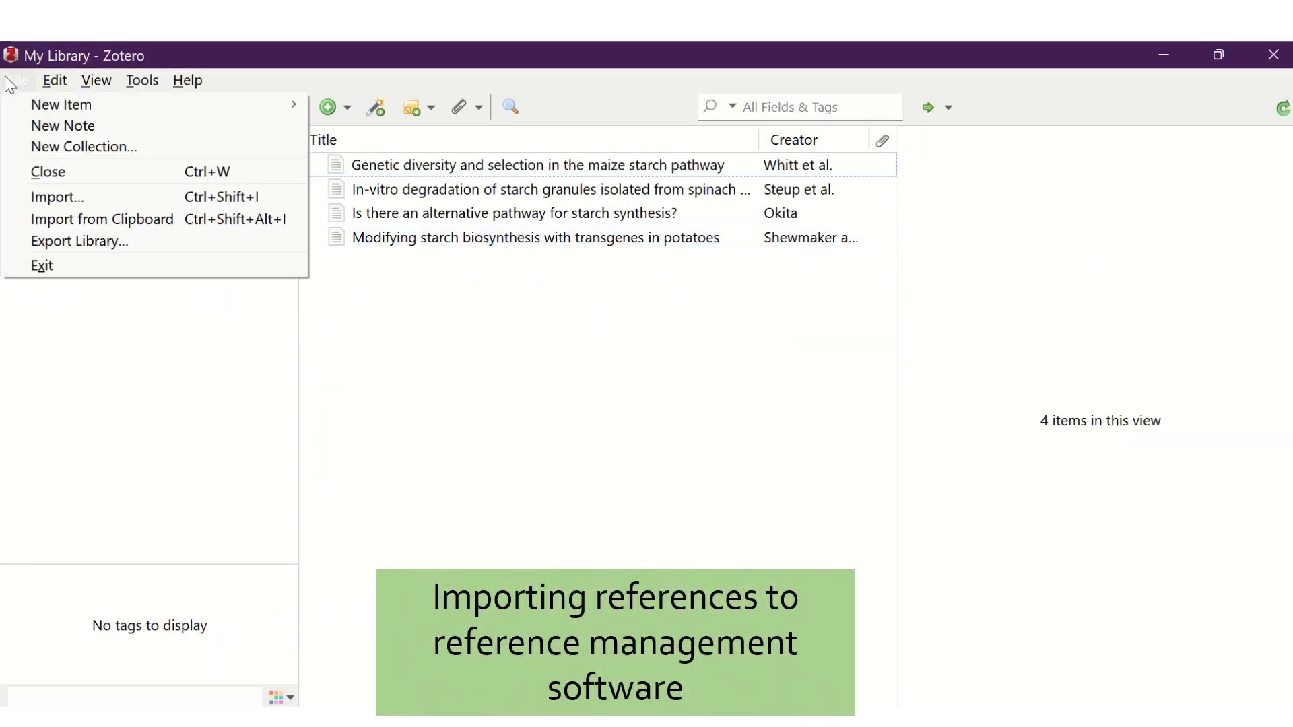
left_click(74, 196)
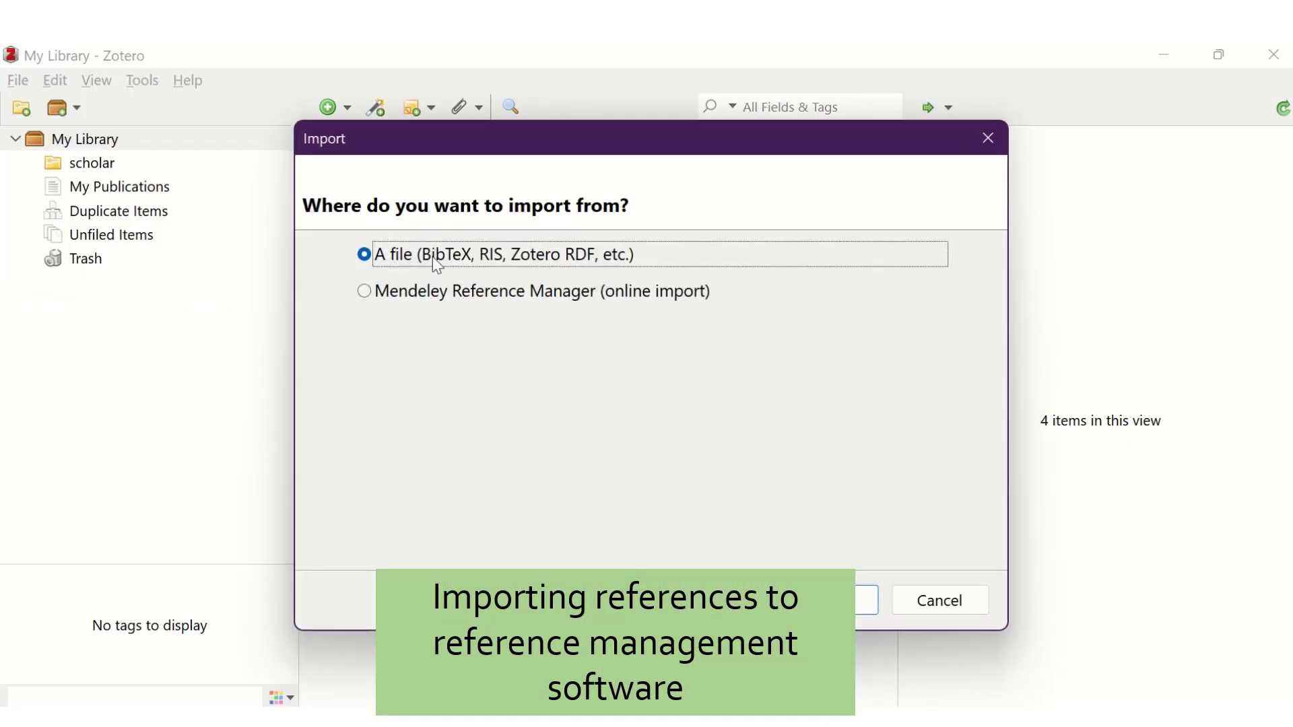
left_click(866, 600)
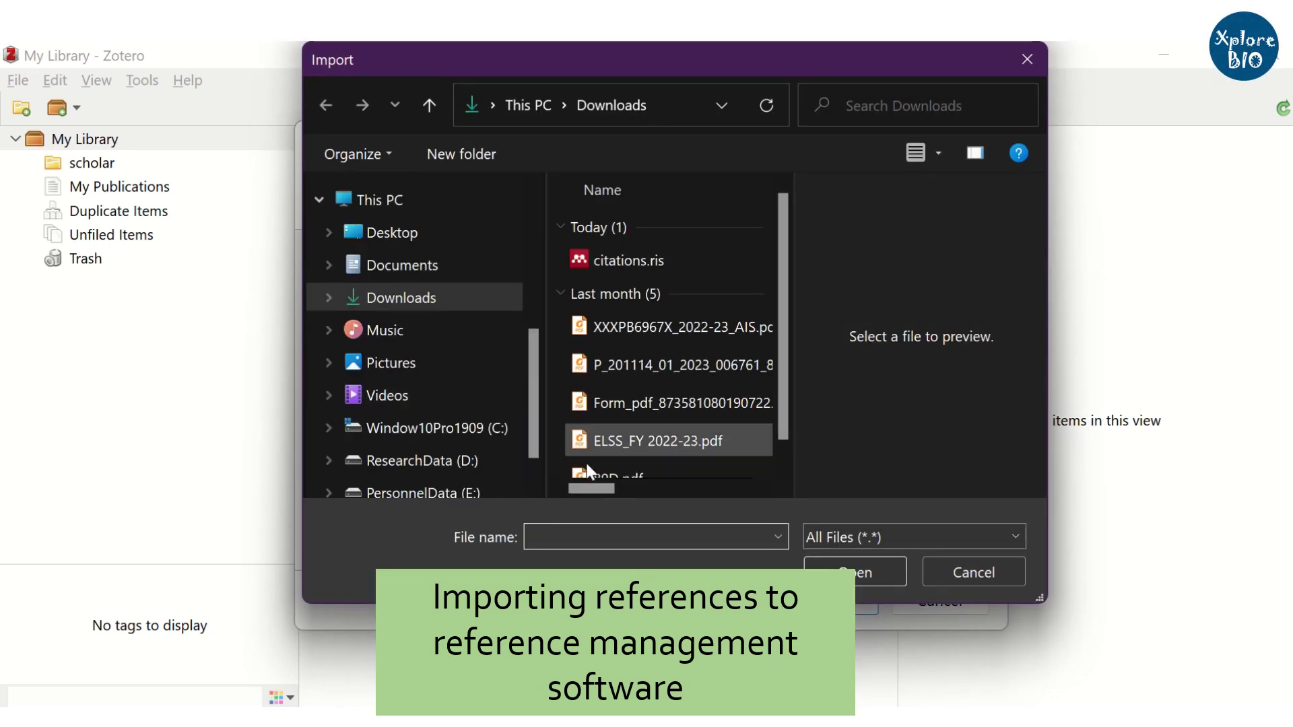
left_click(613, 262)
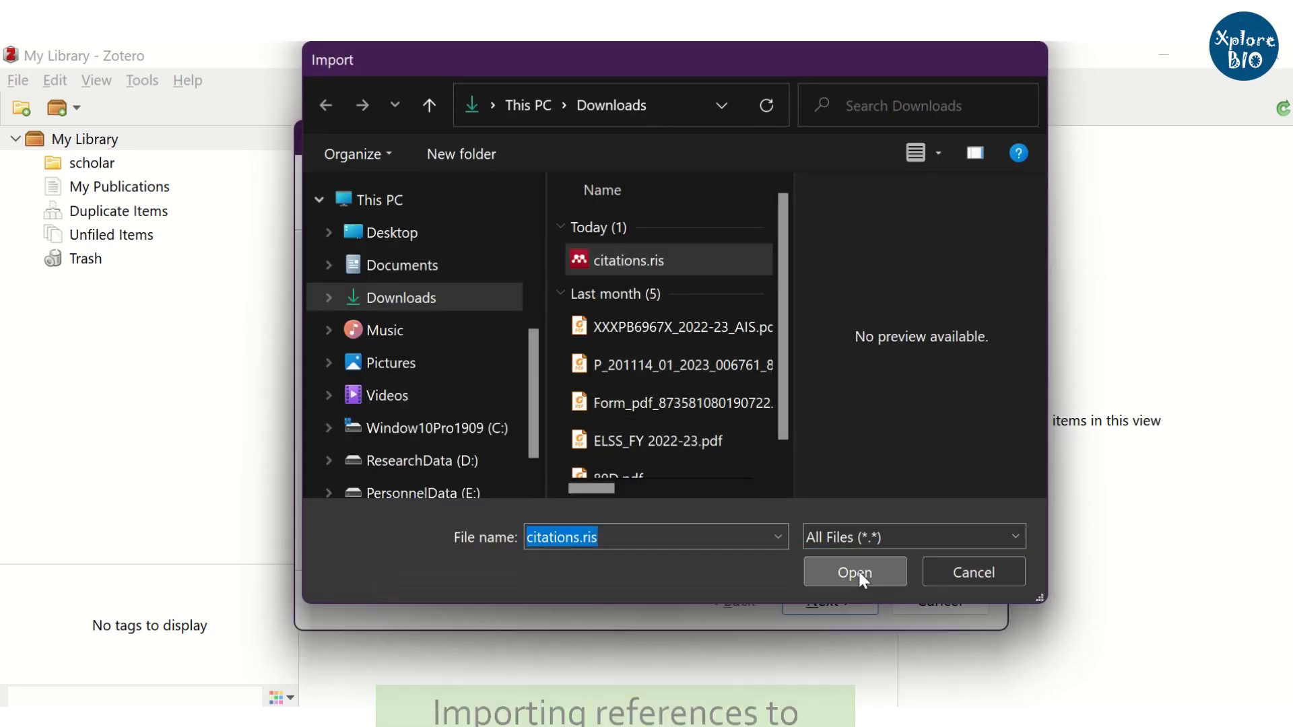
left_click(859, 572)
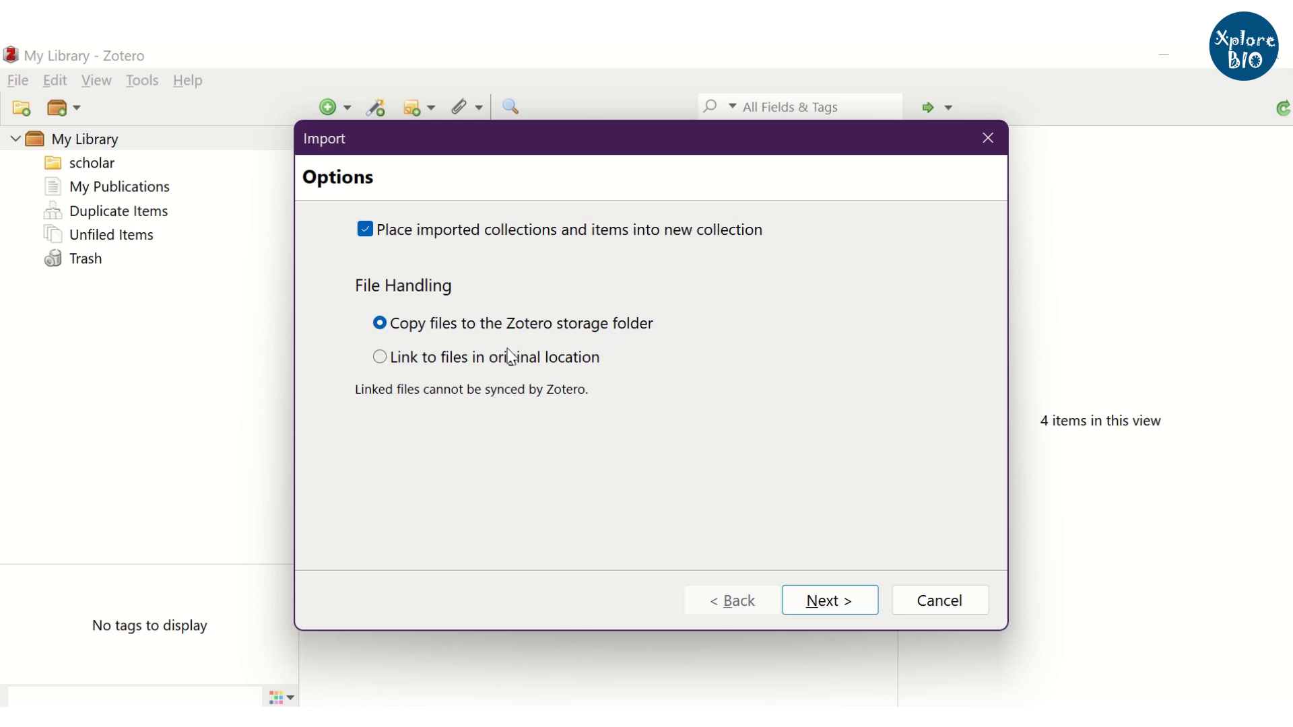
left_click(833, 602)
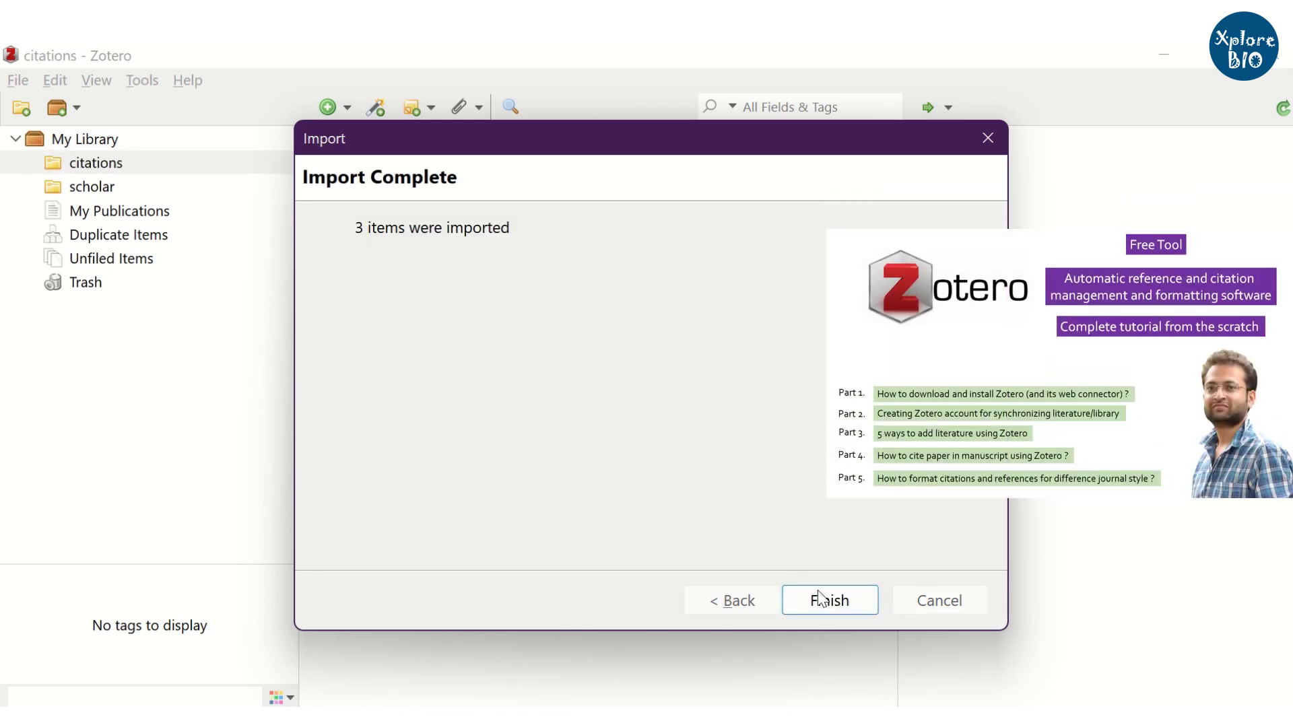
left_click(821, 600)
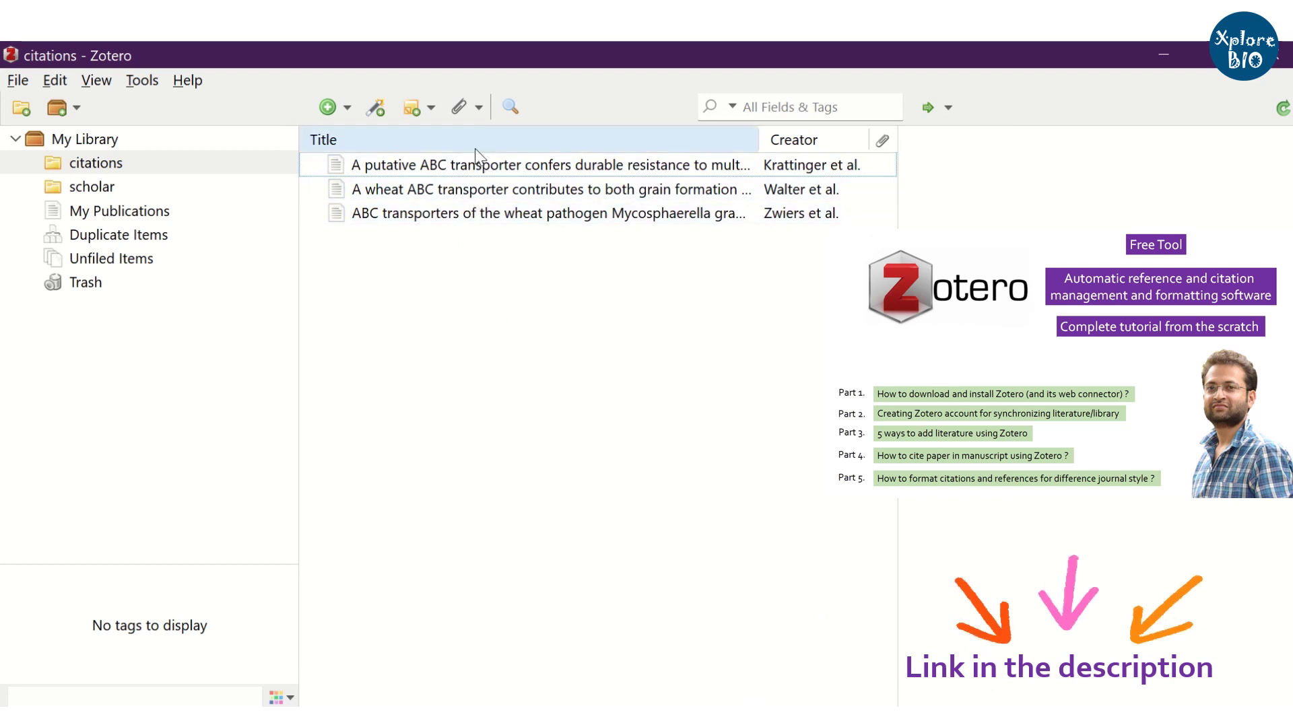
left_click(463, 221)
left_click(476, 172)
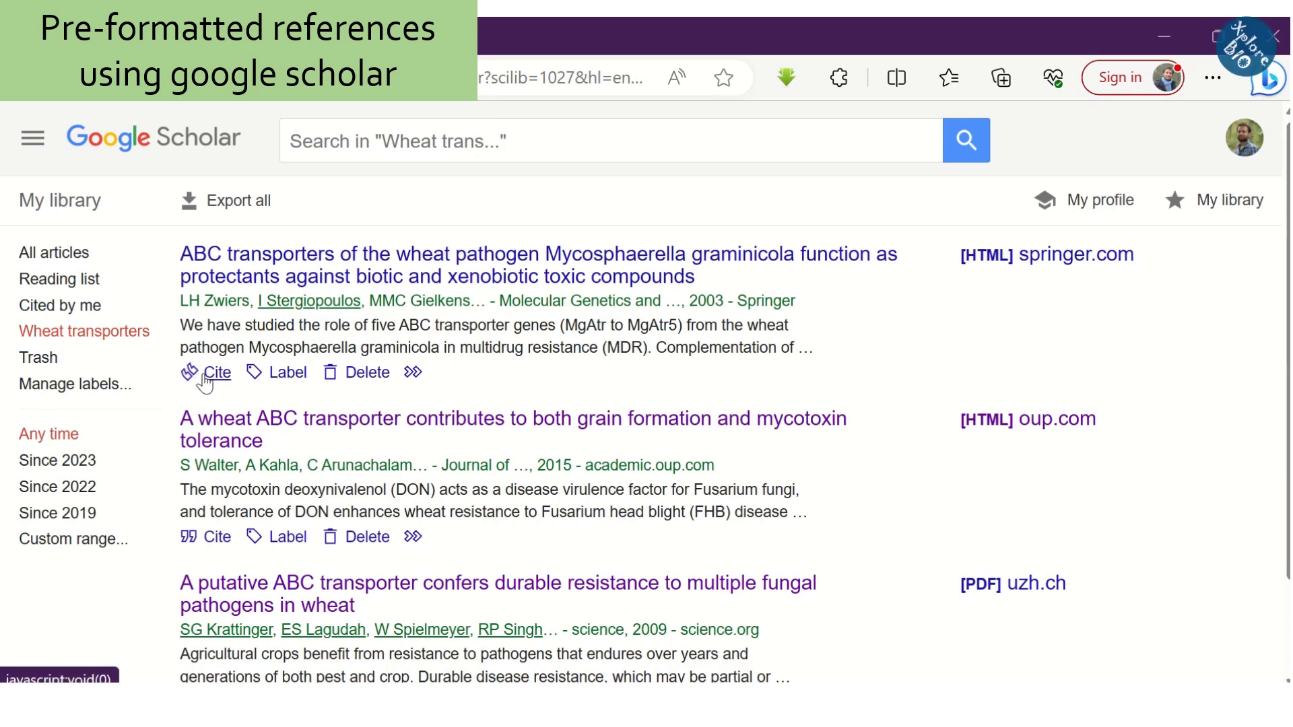
Step: Show the citation formats for the first Wheat transporters paper and select its MLA citation
left_click(216, 372)
scroll(559, 310, "down", 3)
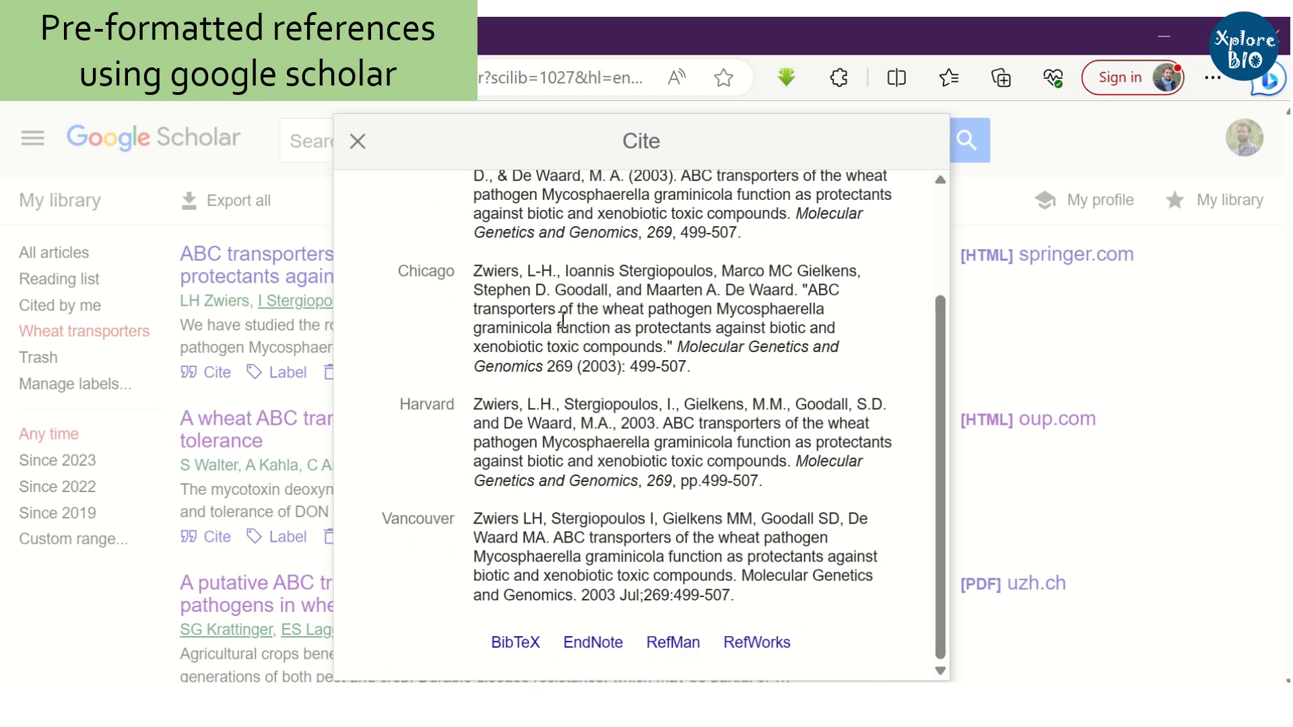
scroll(565, 296, "up", 3)
scroll(565, 263, "up", 1)
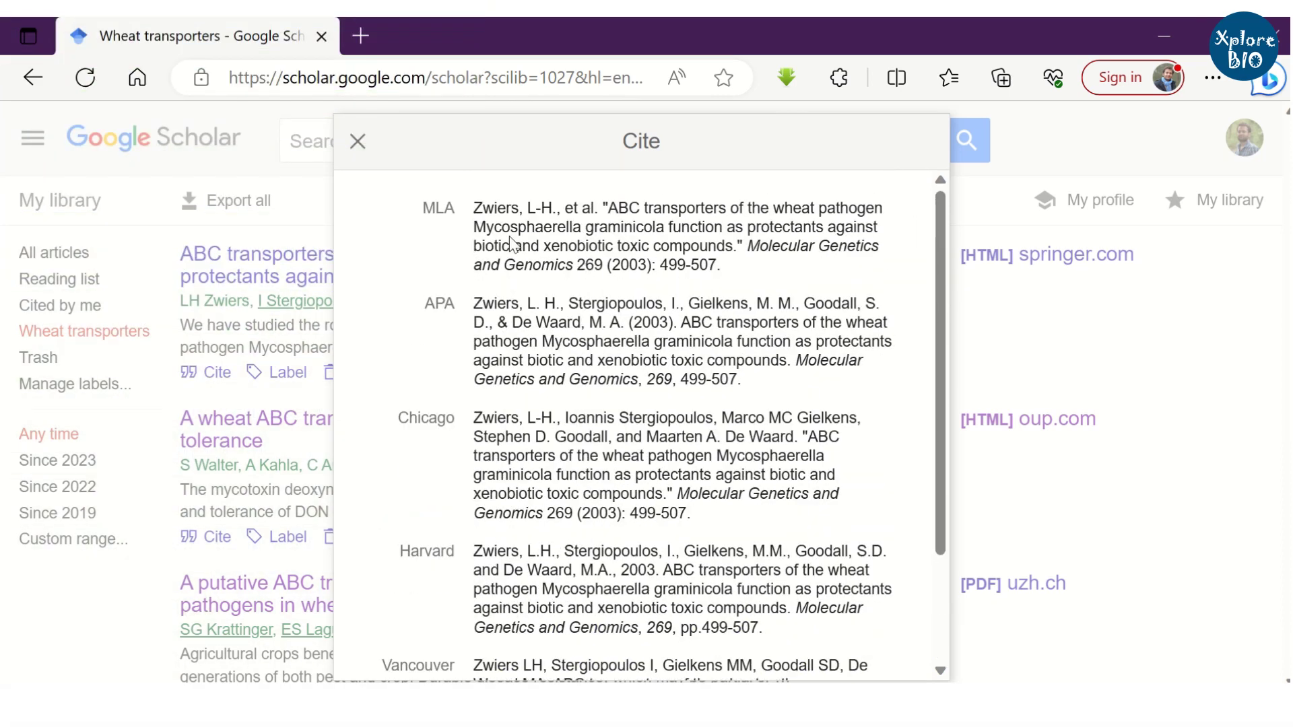
left_click(575, 335)
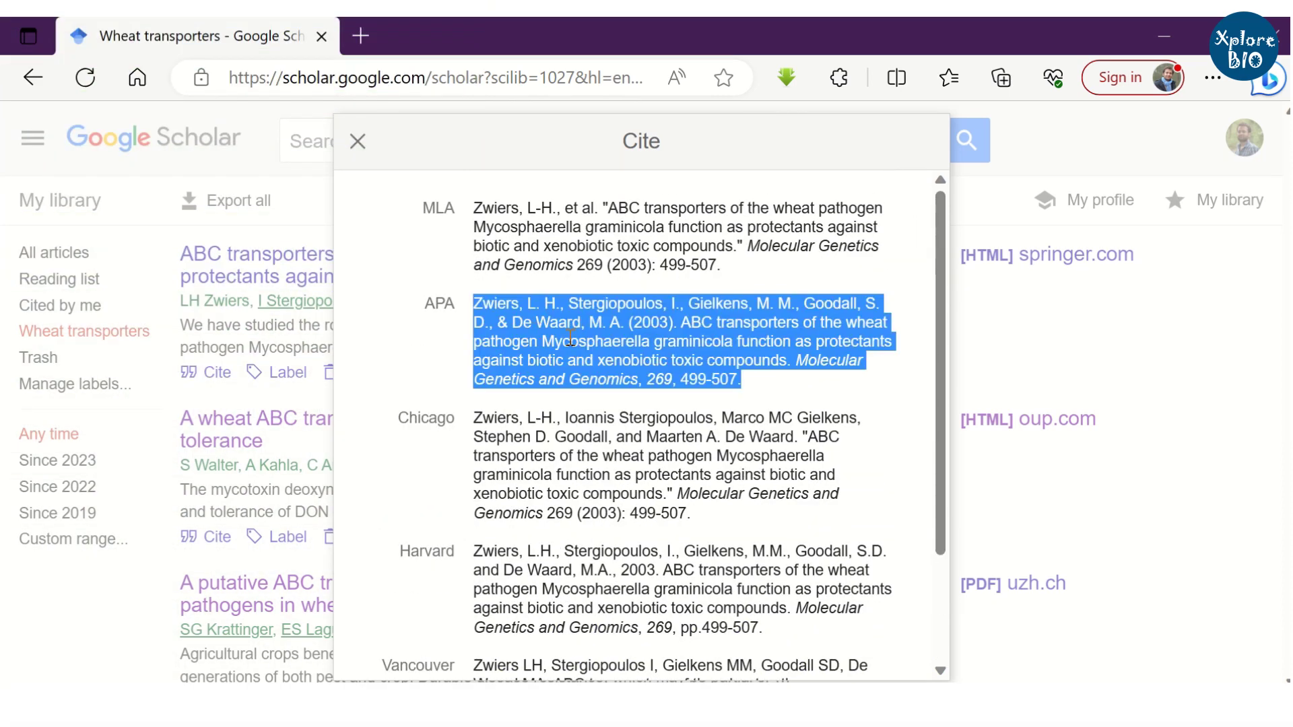
left_click(577, 241)
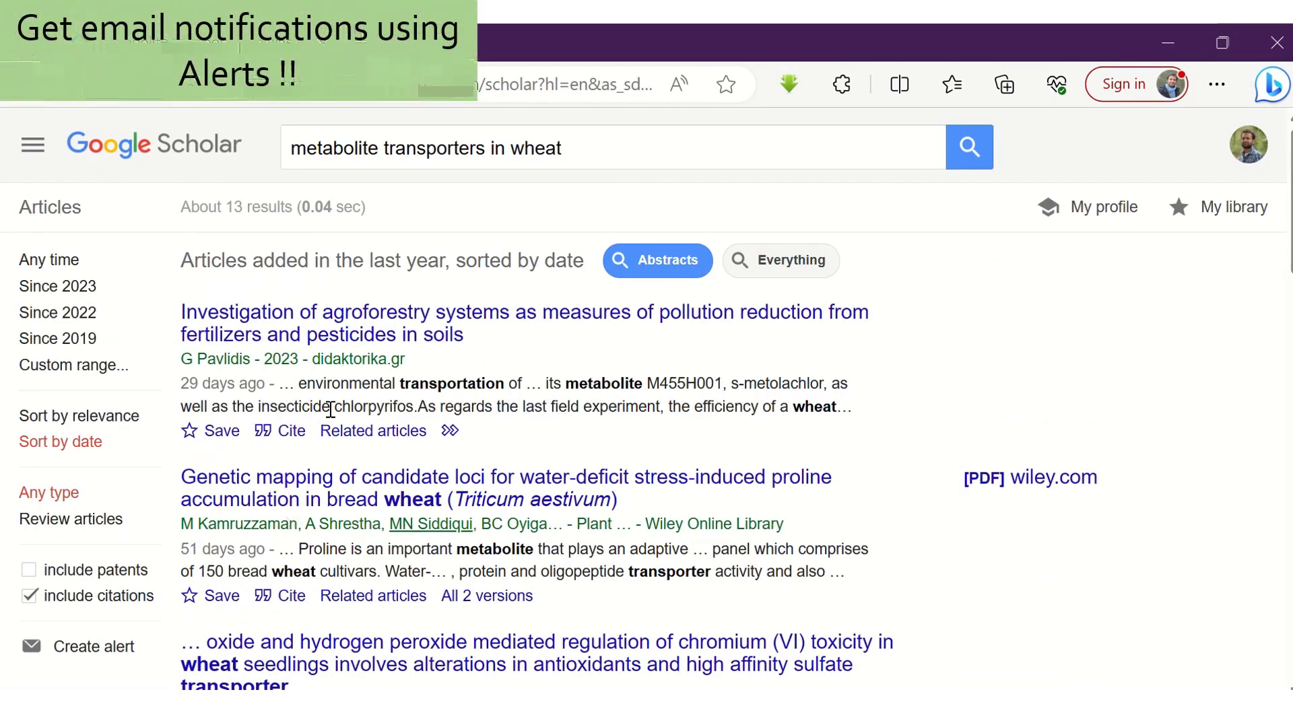
Step: Start an alert for the 'metabolite transporters in wheat' search results
scroll(270, 486, "down", 1)
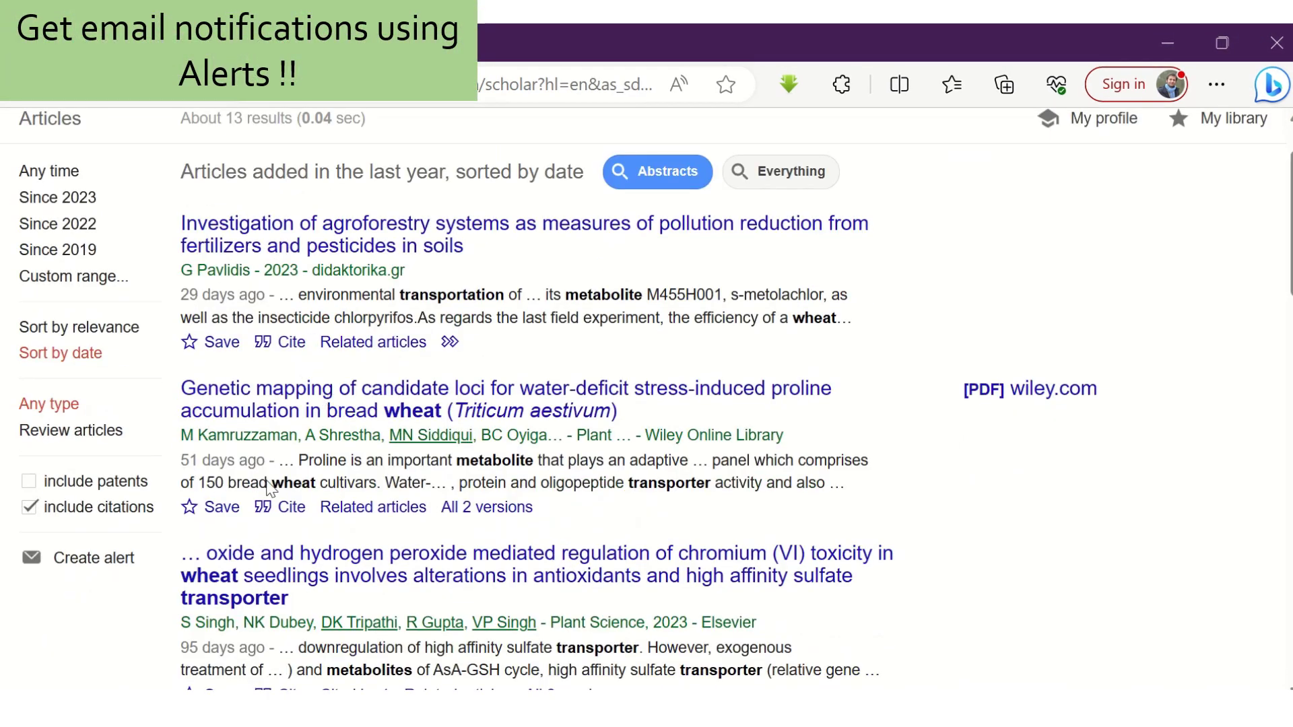
left_click(96, 561)
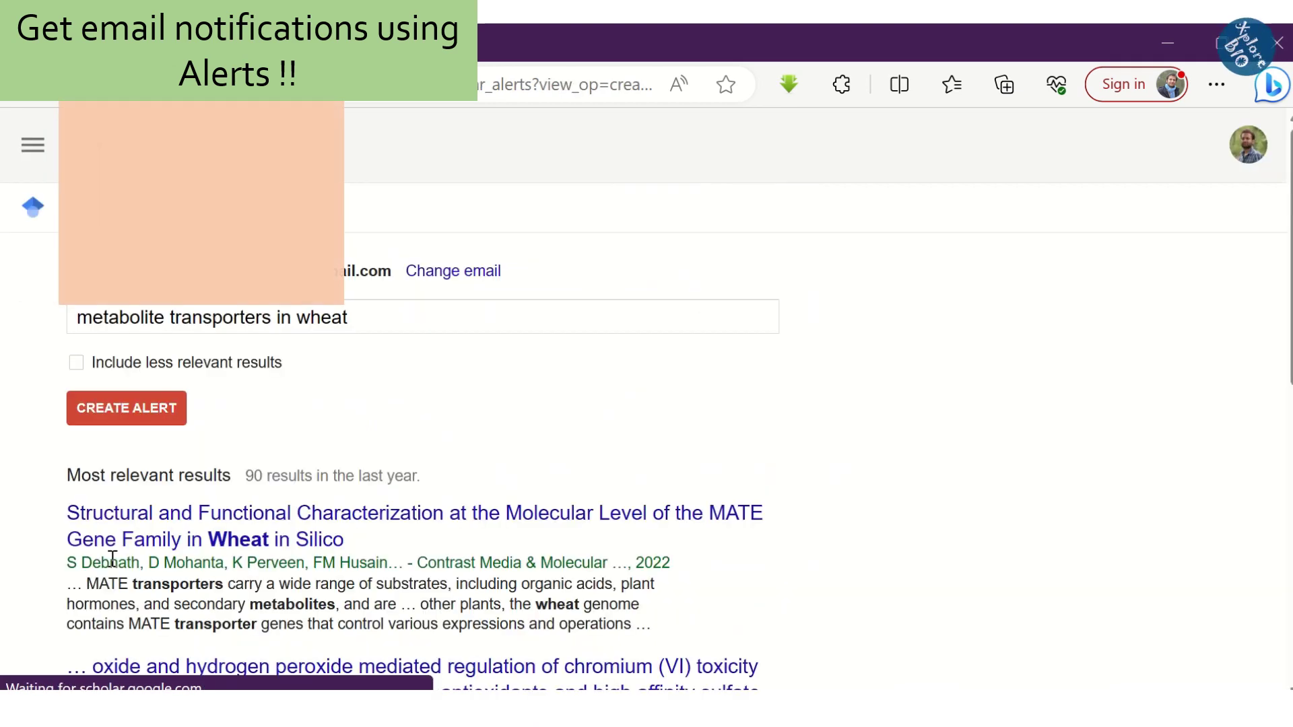
scroll(462, 489, "down", 2)
Step: Change the alert query to 'sound waves plant', then go to the Scholar alerts in Gmail
left_click(347, 139)
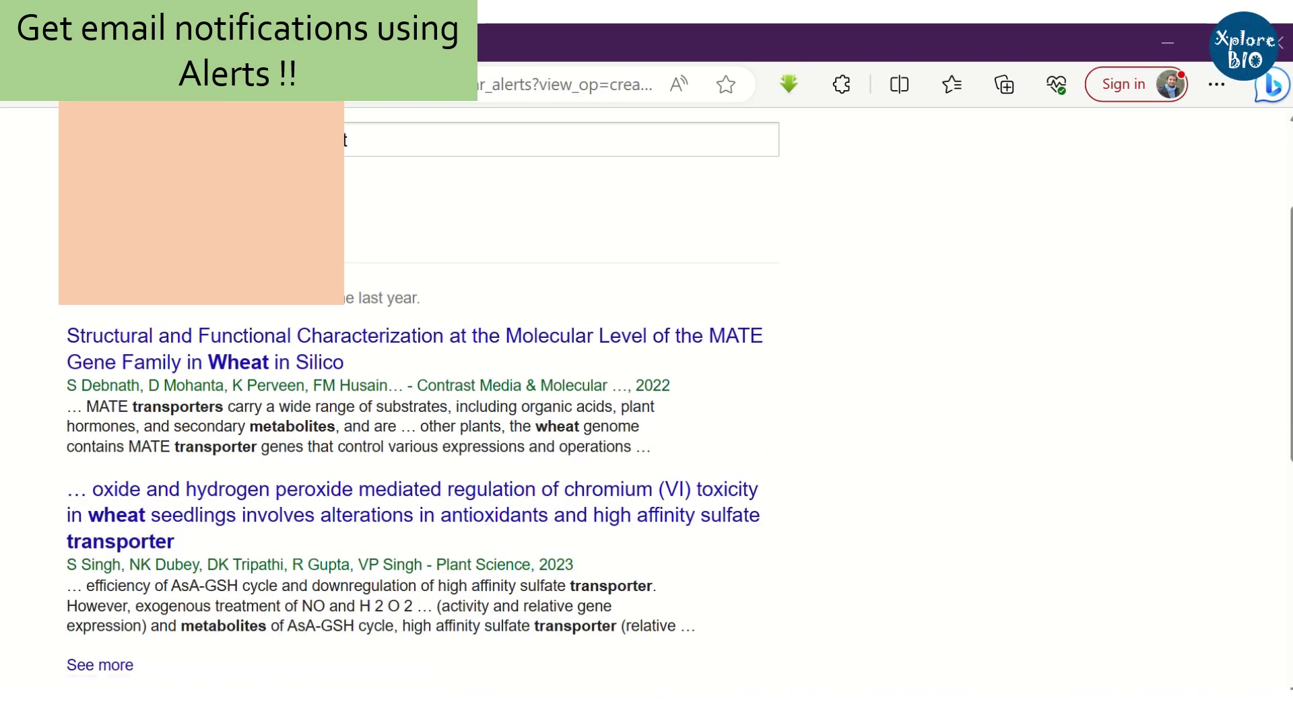
triple_click(407, 138)
left_click(407, 139)
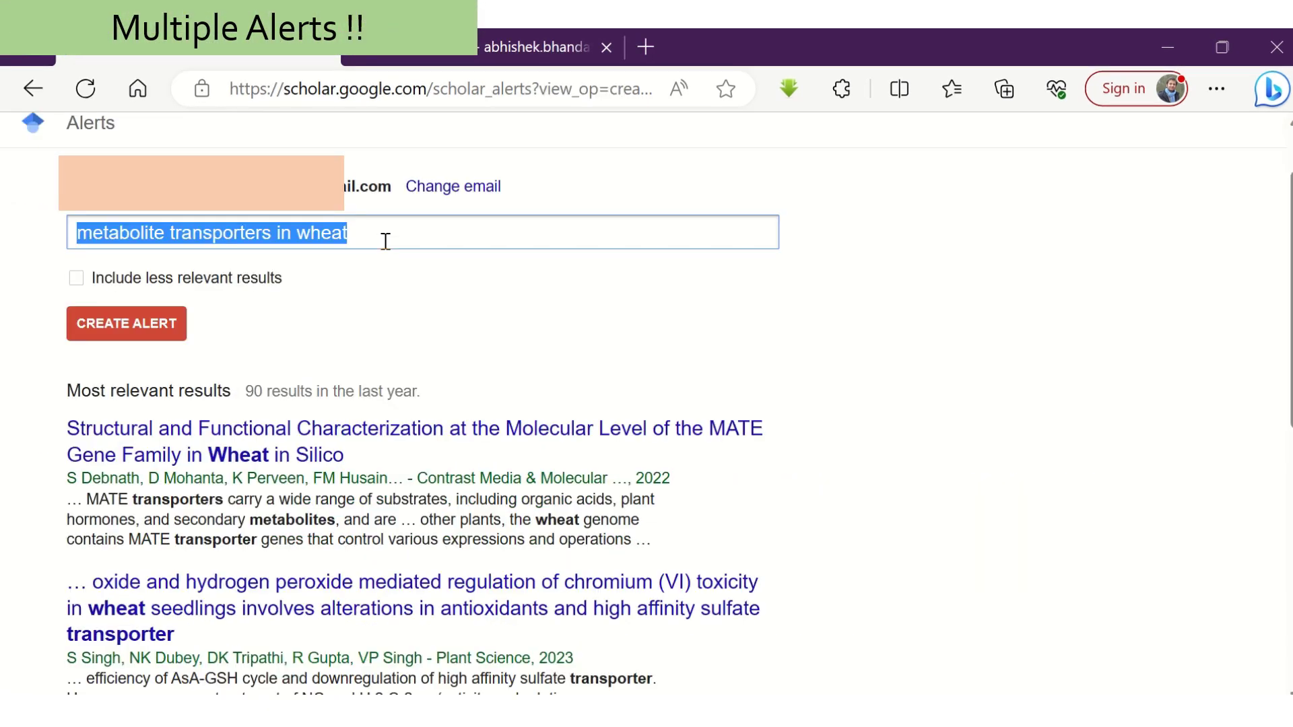
type("sound waves plant")
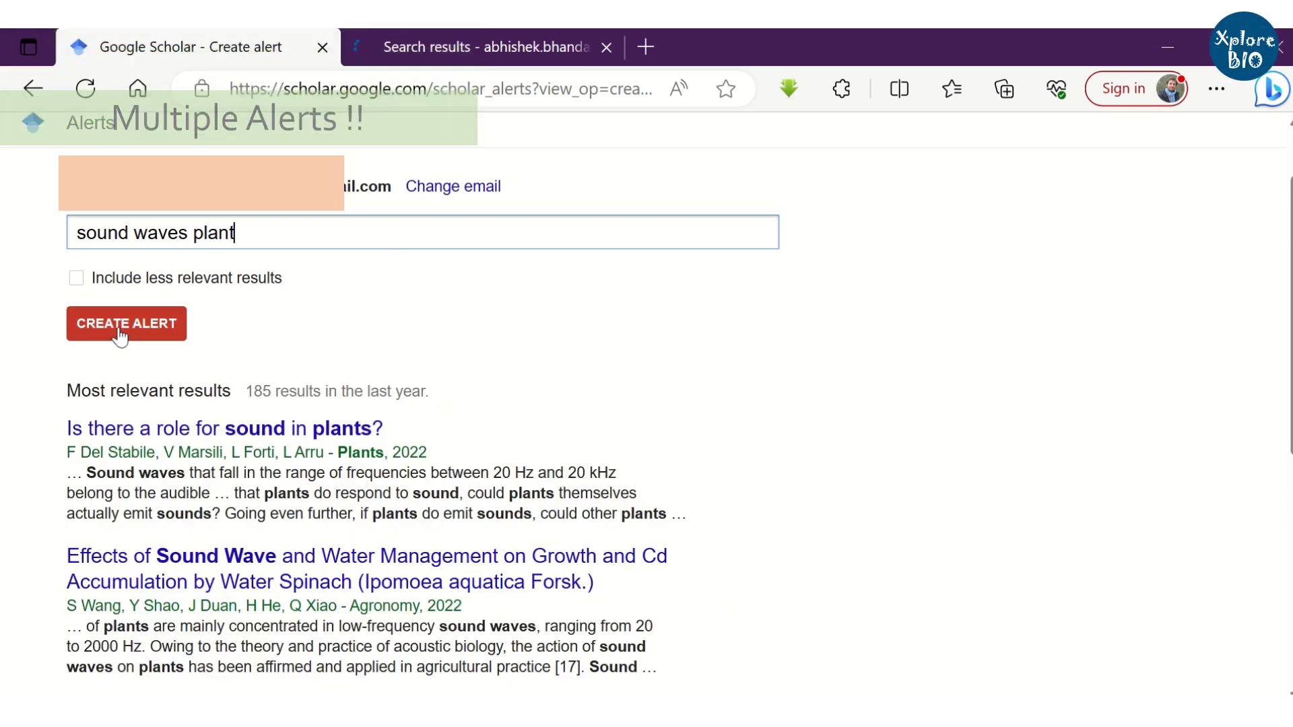
left_click(450, 60)
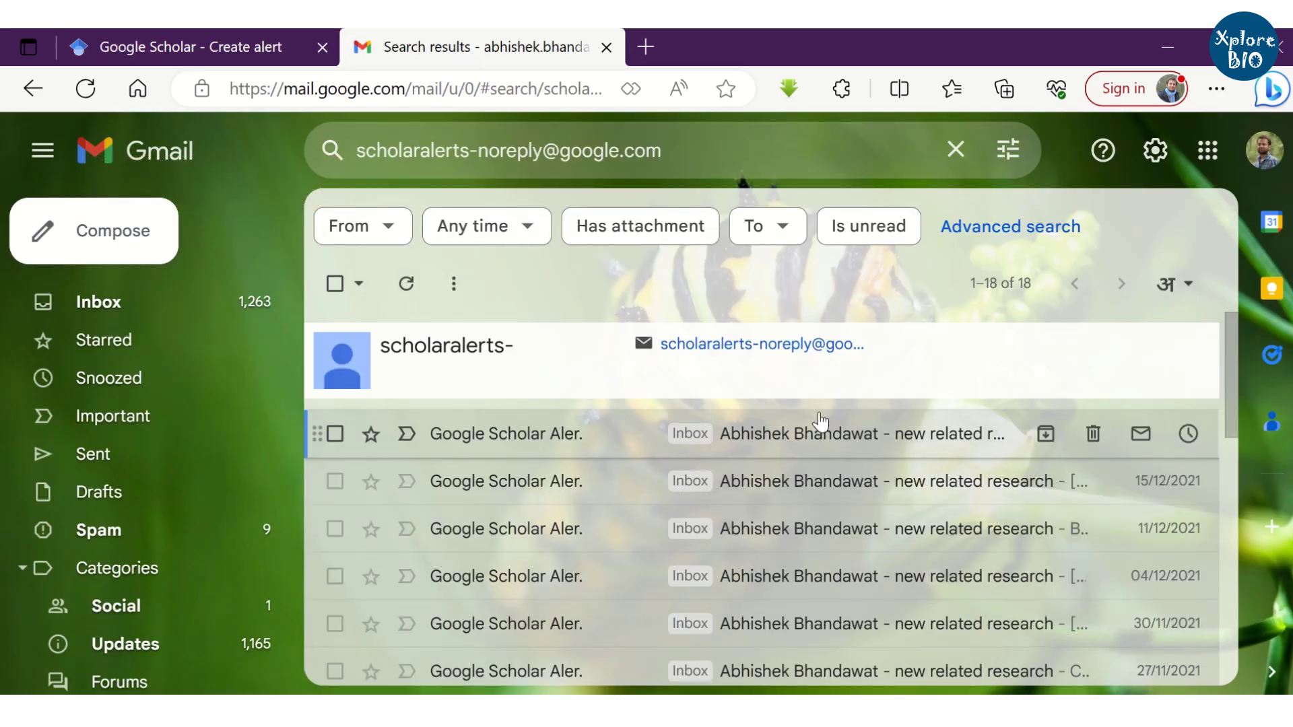
Step: Open the newest Google Scholar Alerts e-mail and scroll through its listed papers
left_click(847, 438)
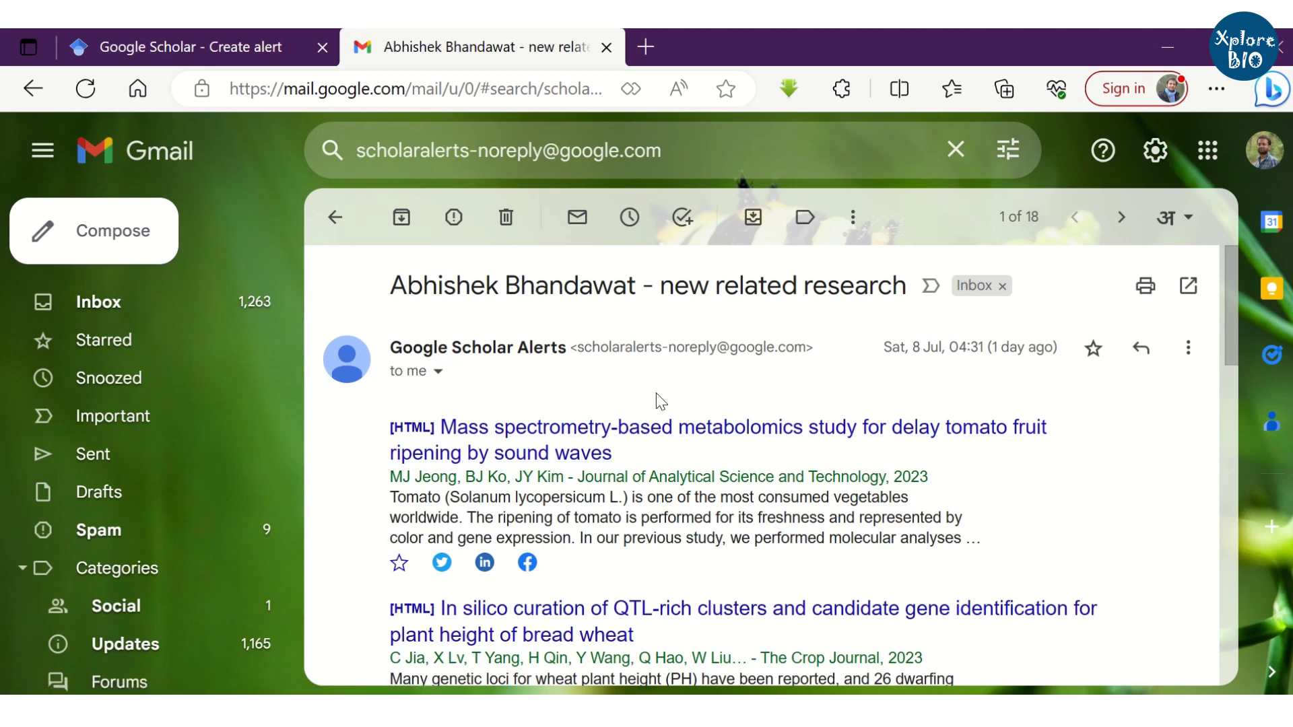
scroll(660, 406, "down", 1)
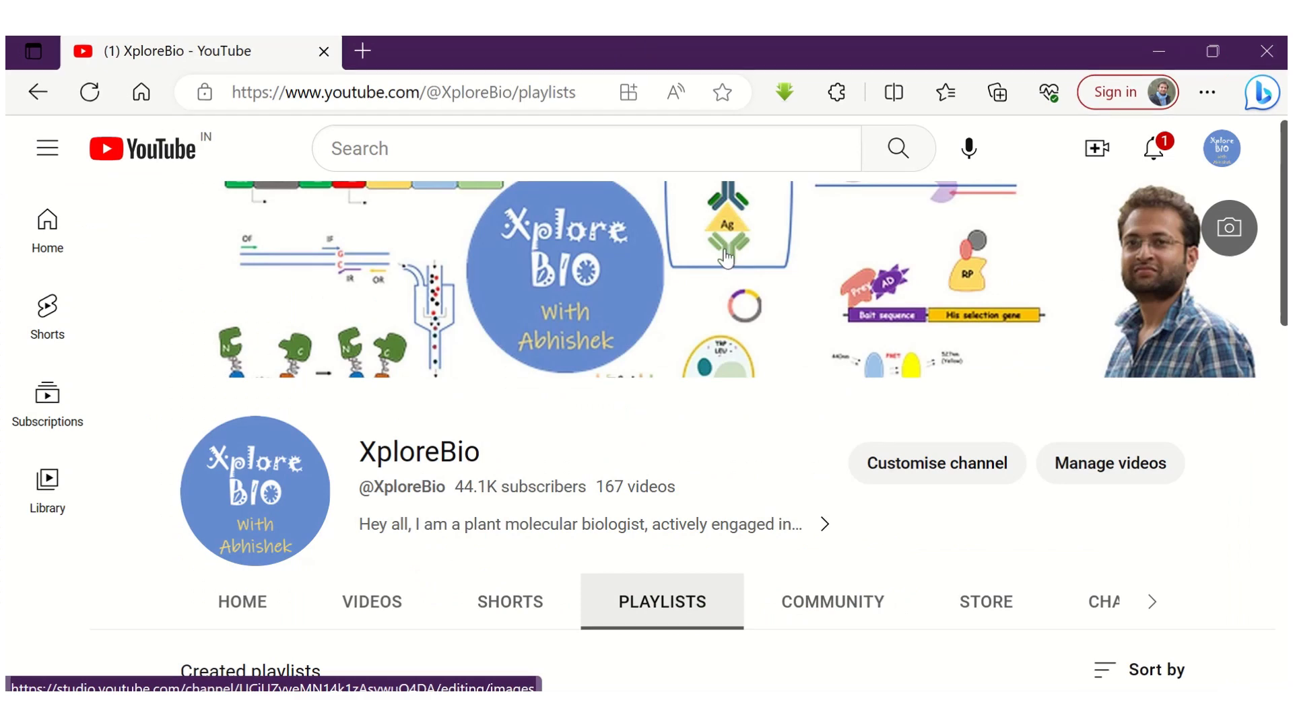
Step: Open XploreBio's Research and Publishing playlist from the Playlists tab
scroll(866, 253, "down", 3)
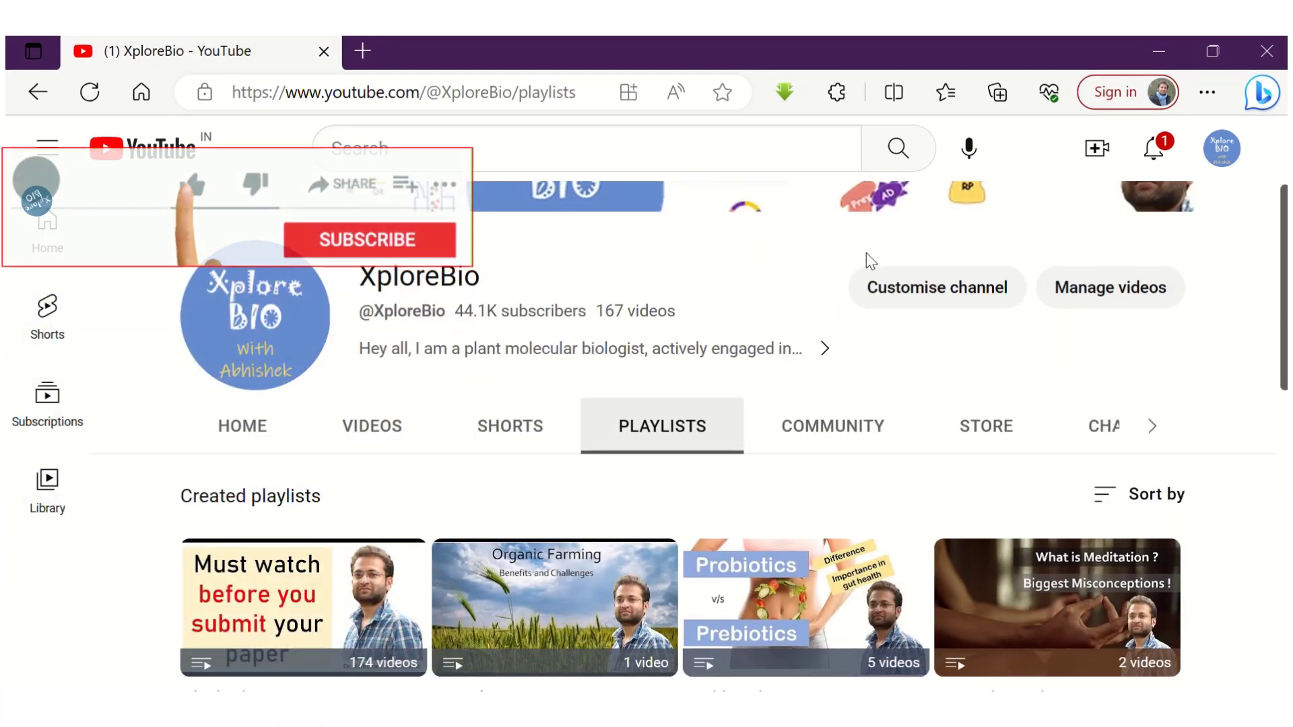
scroll(867, 256, "down", 5)
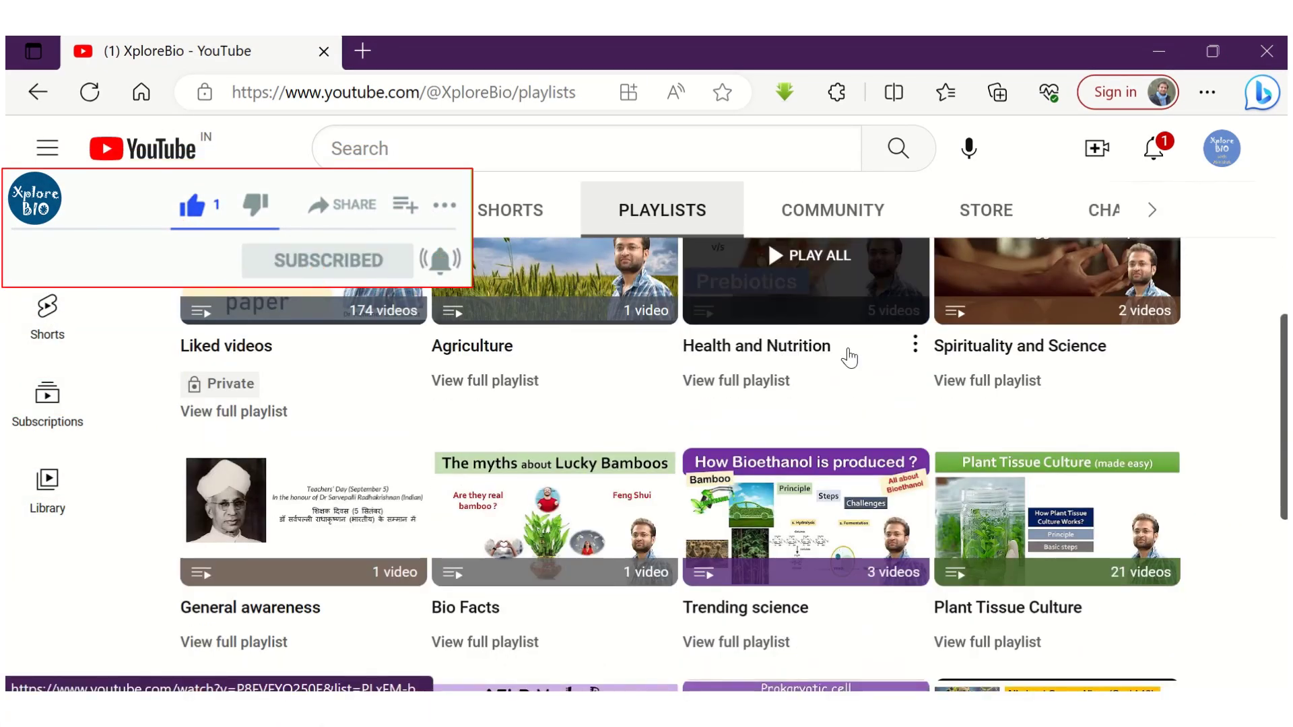
scroll(909, 353, "down", 3)
scroll(977, 351, "down", 4)
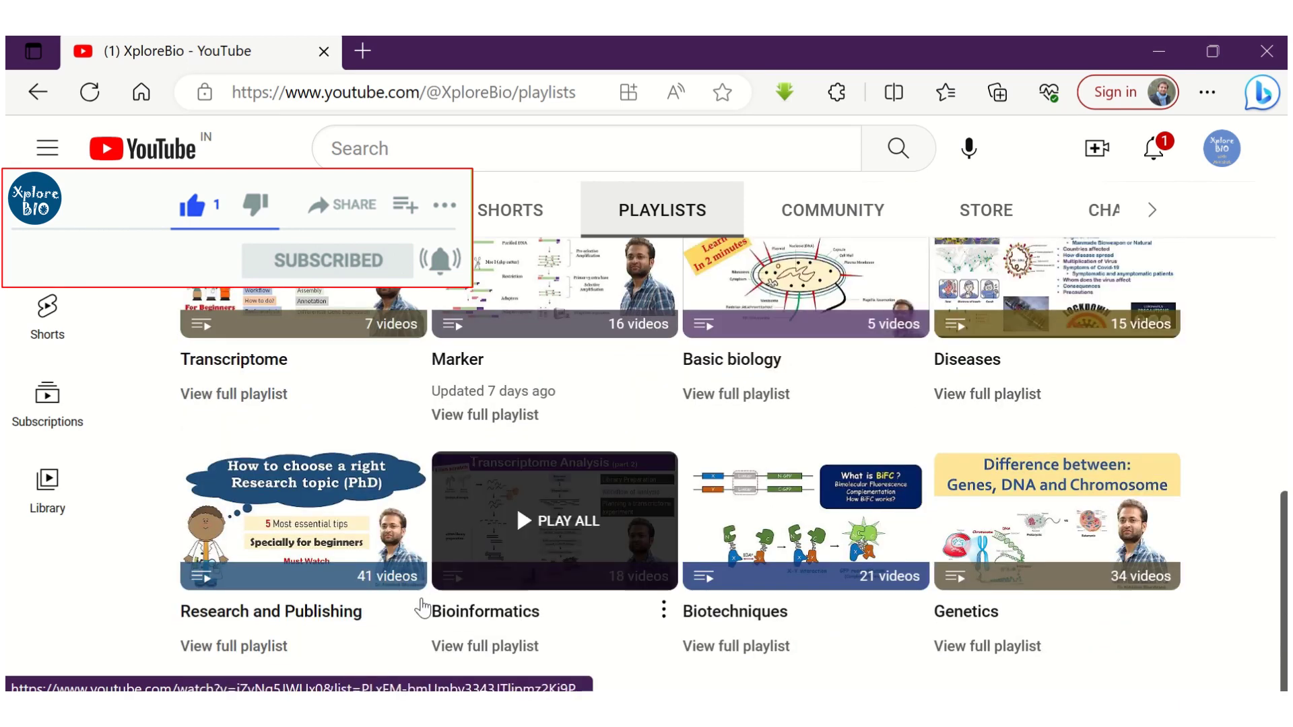
left_click(244, 656)
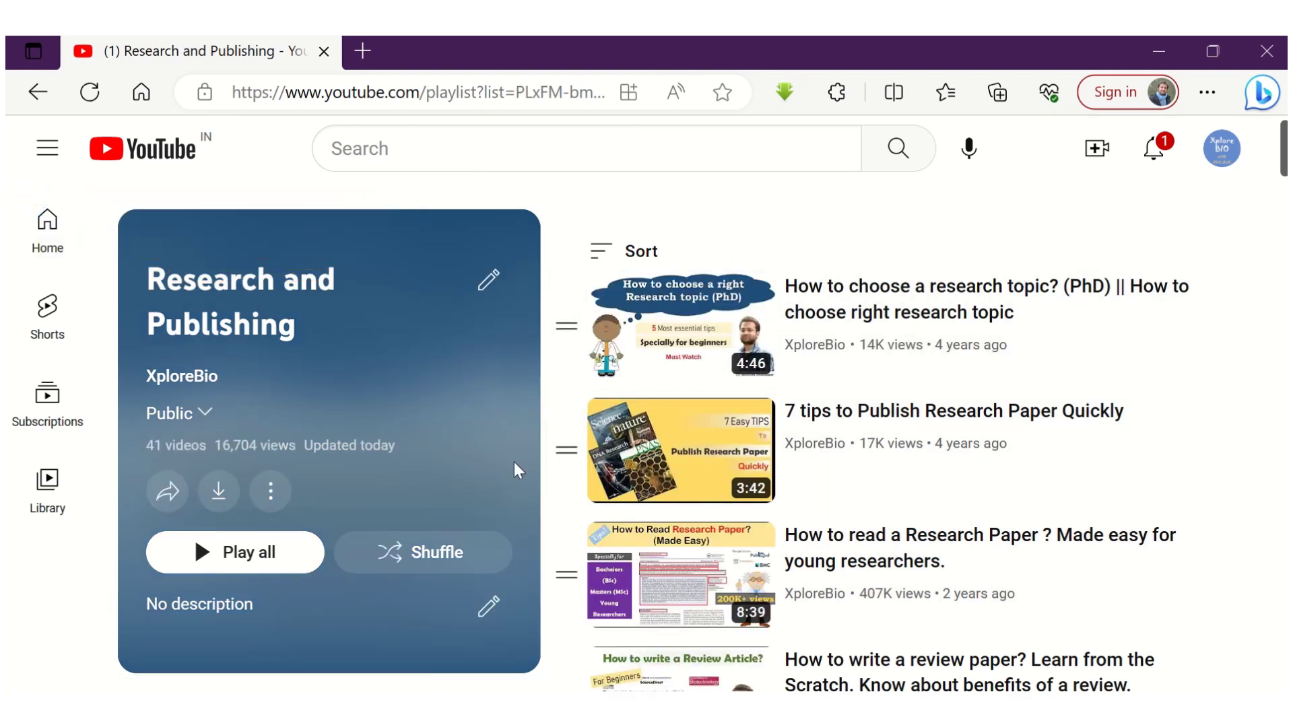
Step: Scroll through the playlist's 41 videos to the poster-making and literature-search tutorials
scroll(934, 427, "down", 5)
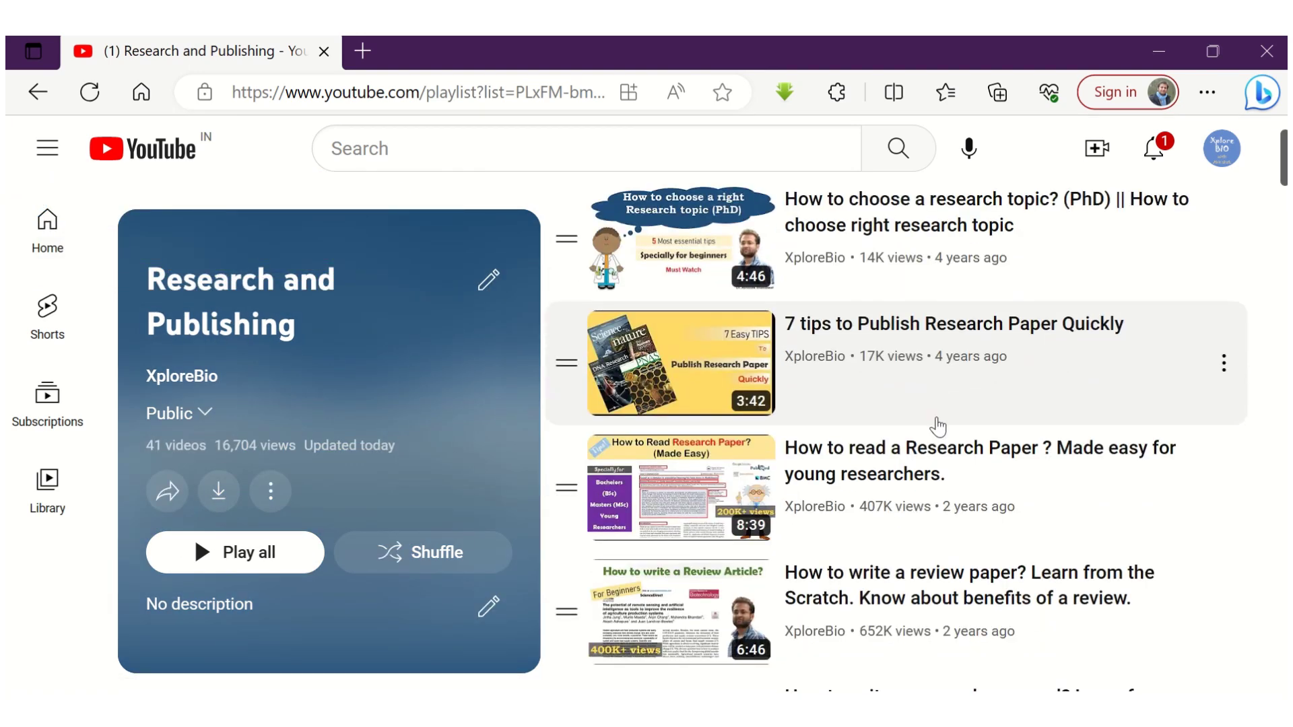
scroll(1133, 416, "down", 3)
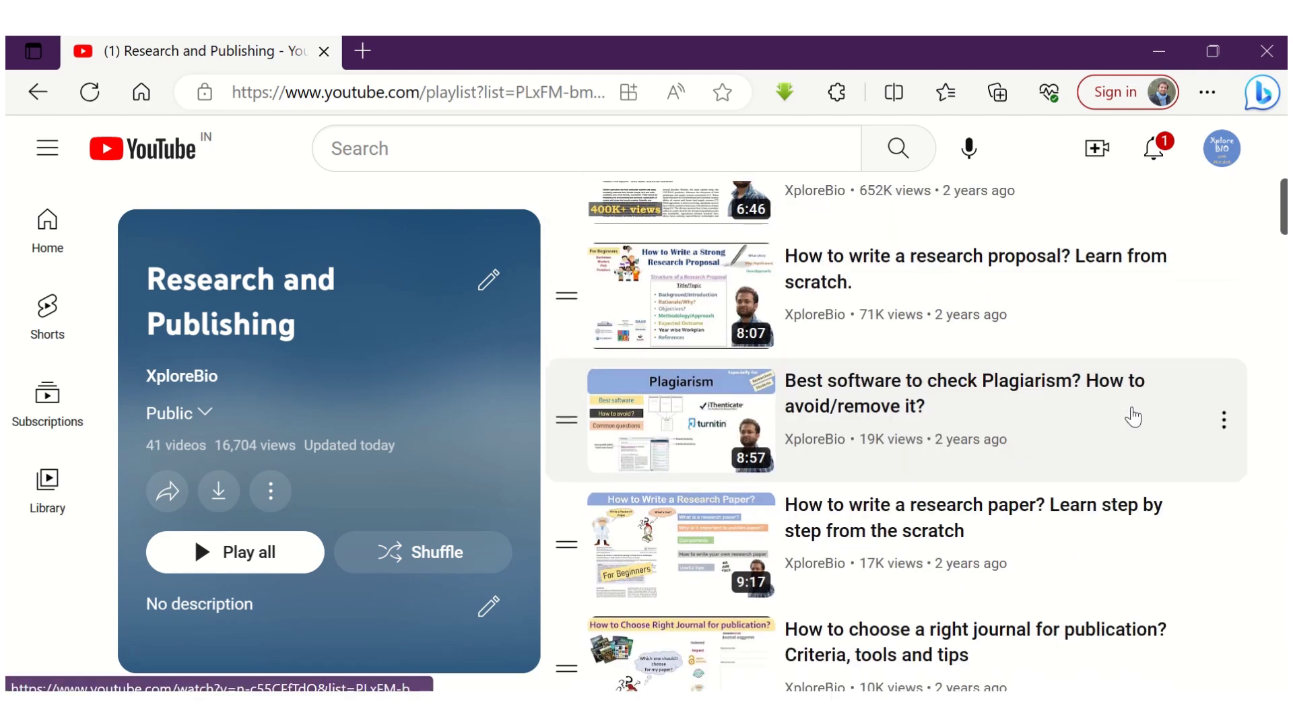
scroll(1133, 415, "down", 3)
scroll(1138, 417, "down", 2)
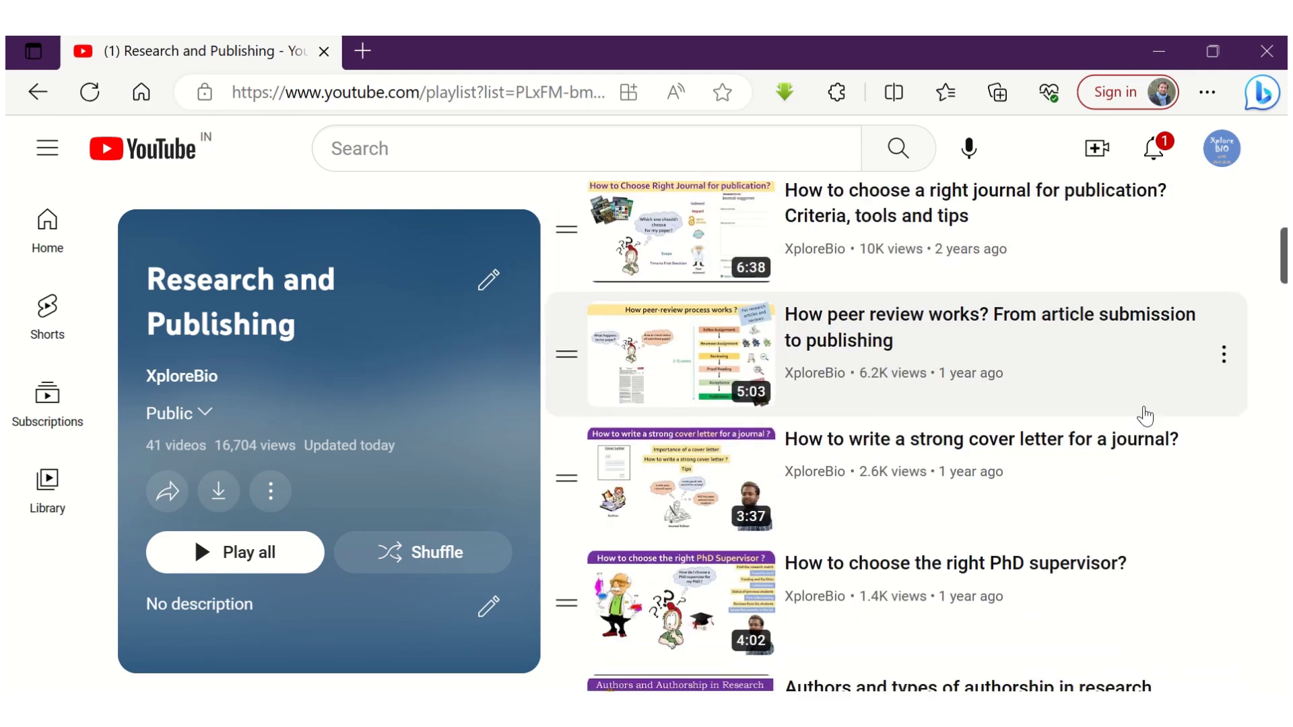
scroll(1149, 415, "down", 2)
scroll(1150, 416, "down", 2)
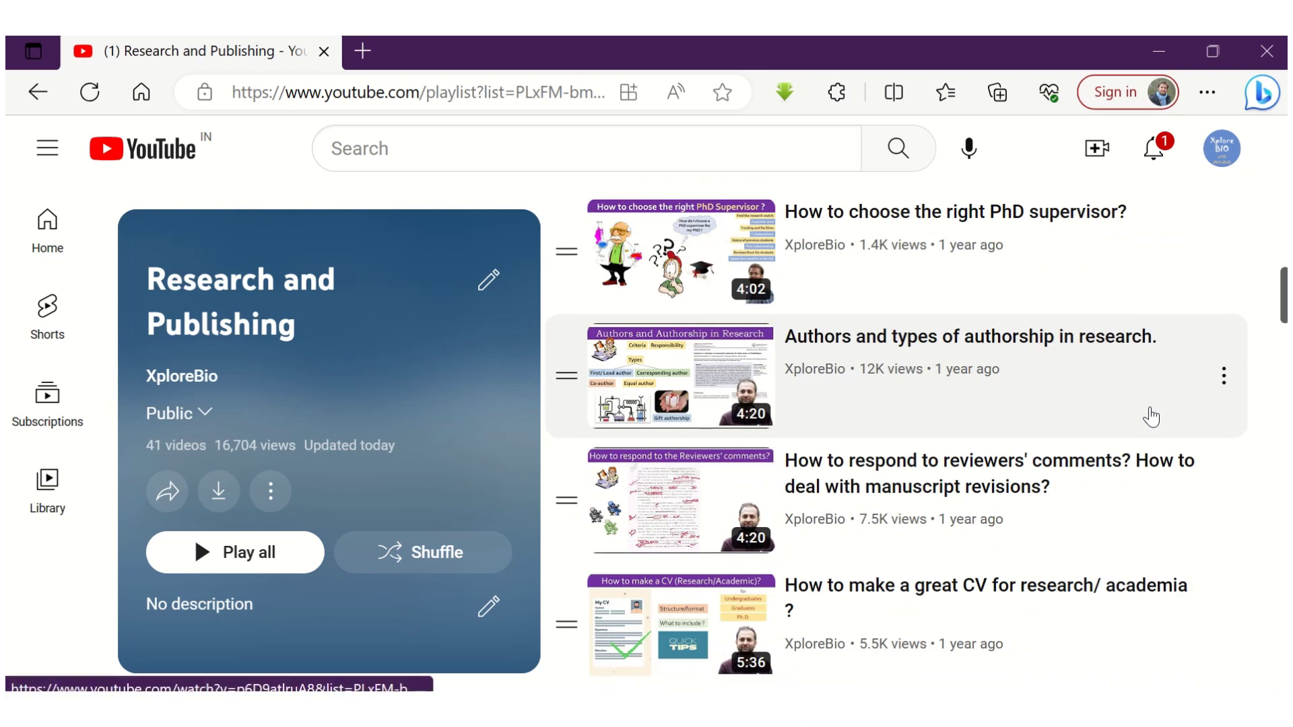
scroll(1151, 416, "down", 4)
scroll(1152, 415, "down", 3)
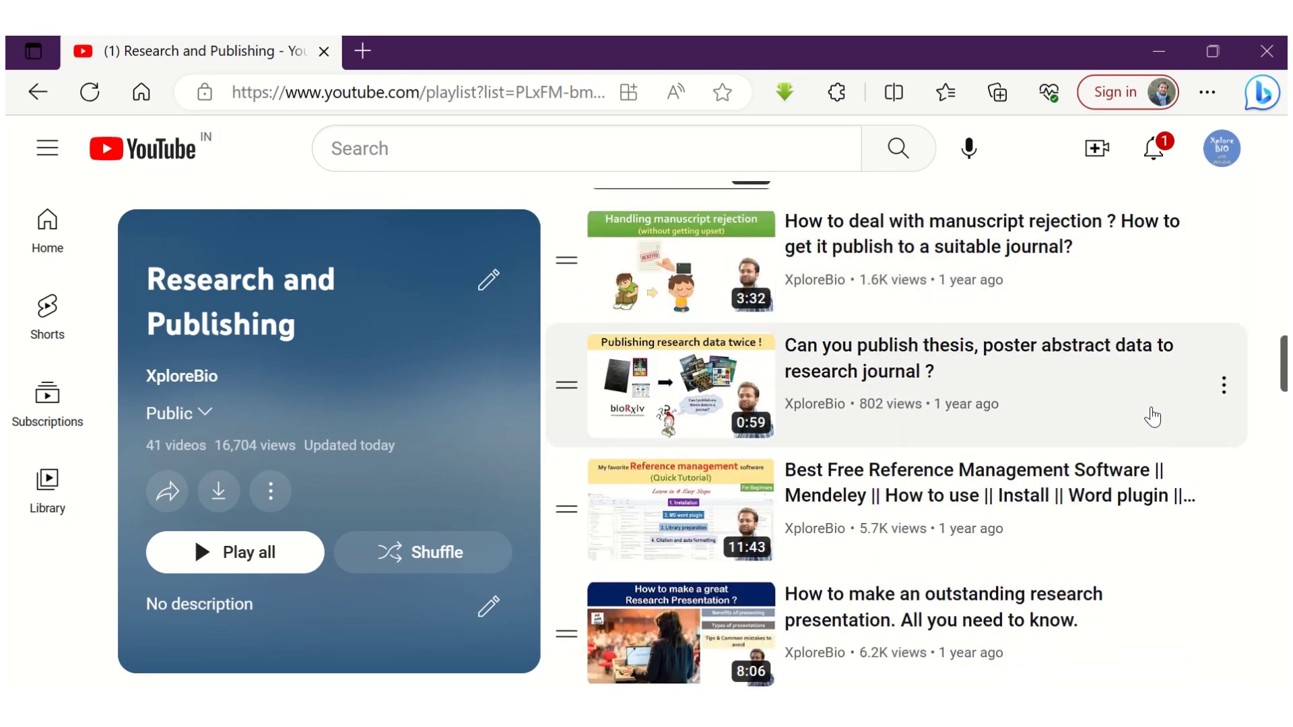
scroll(1152, 416, "down", 3)
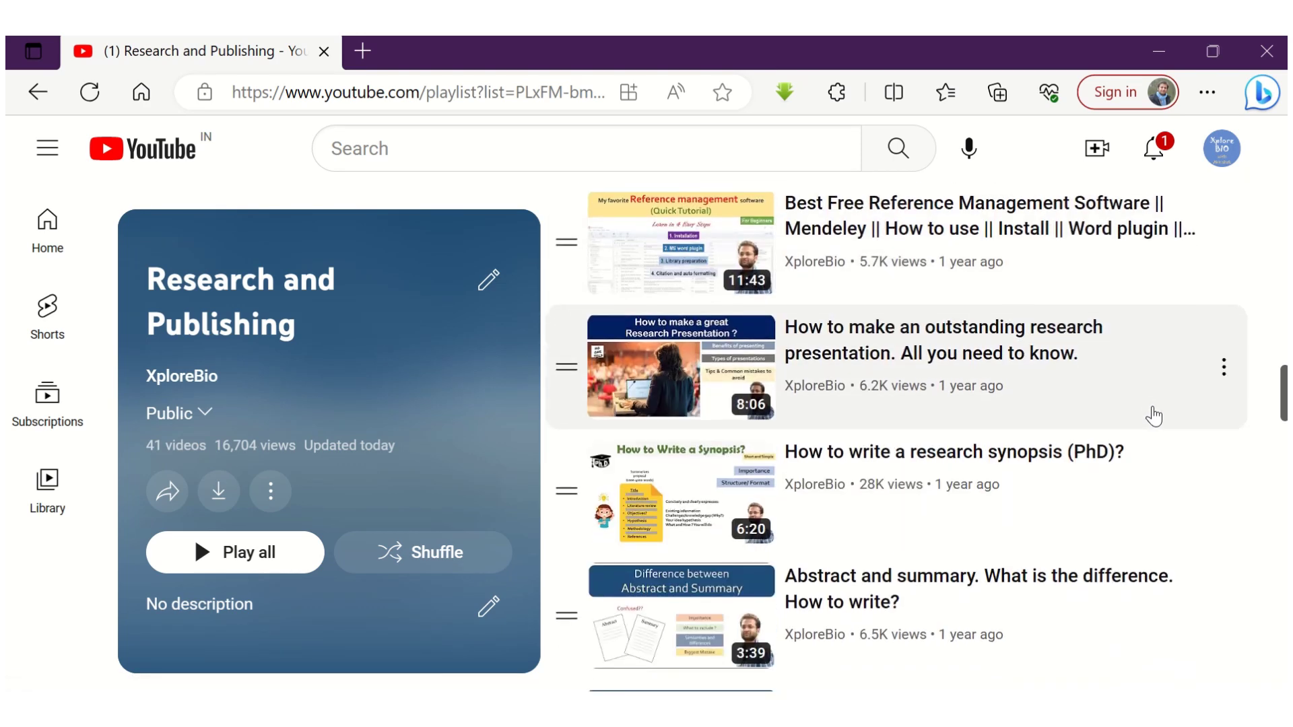
scroll(1152, 416, "down", 3)
scroll(1153, 417, "down", 3)
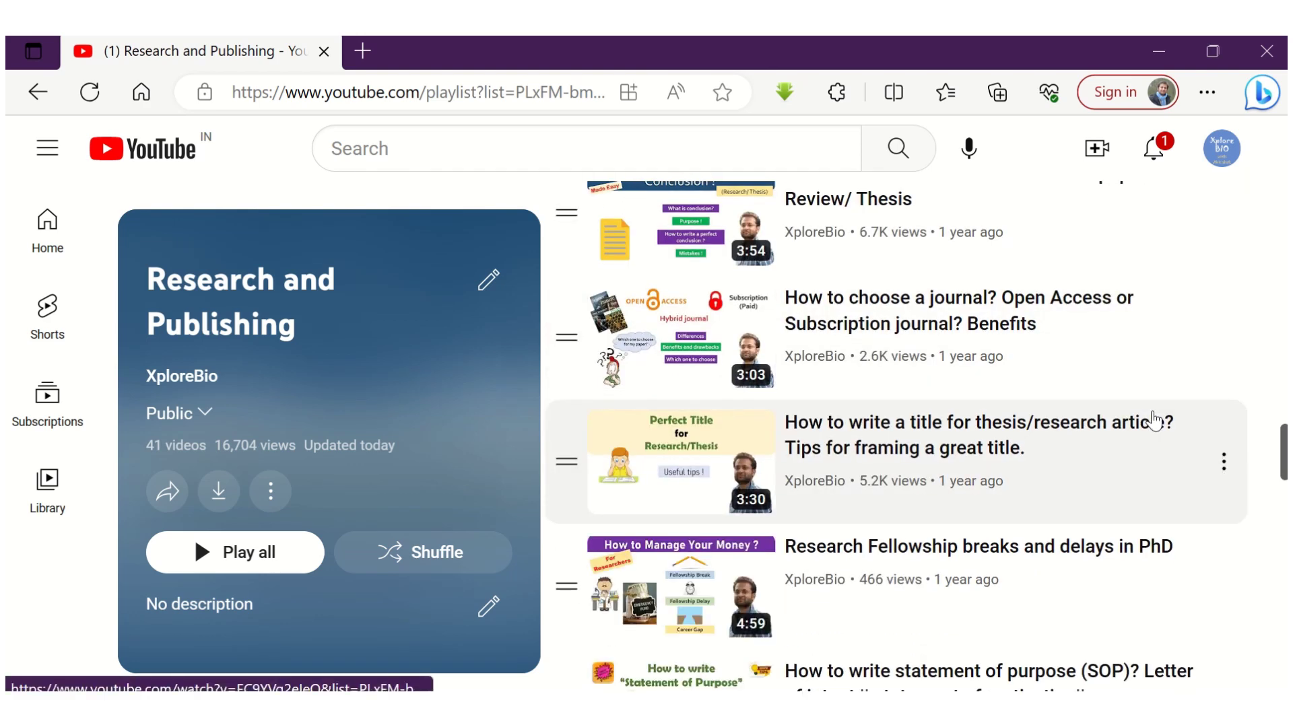
scroll(1153, 417, "down", 3)
scroll(1153, 418, "down", 4)
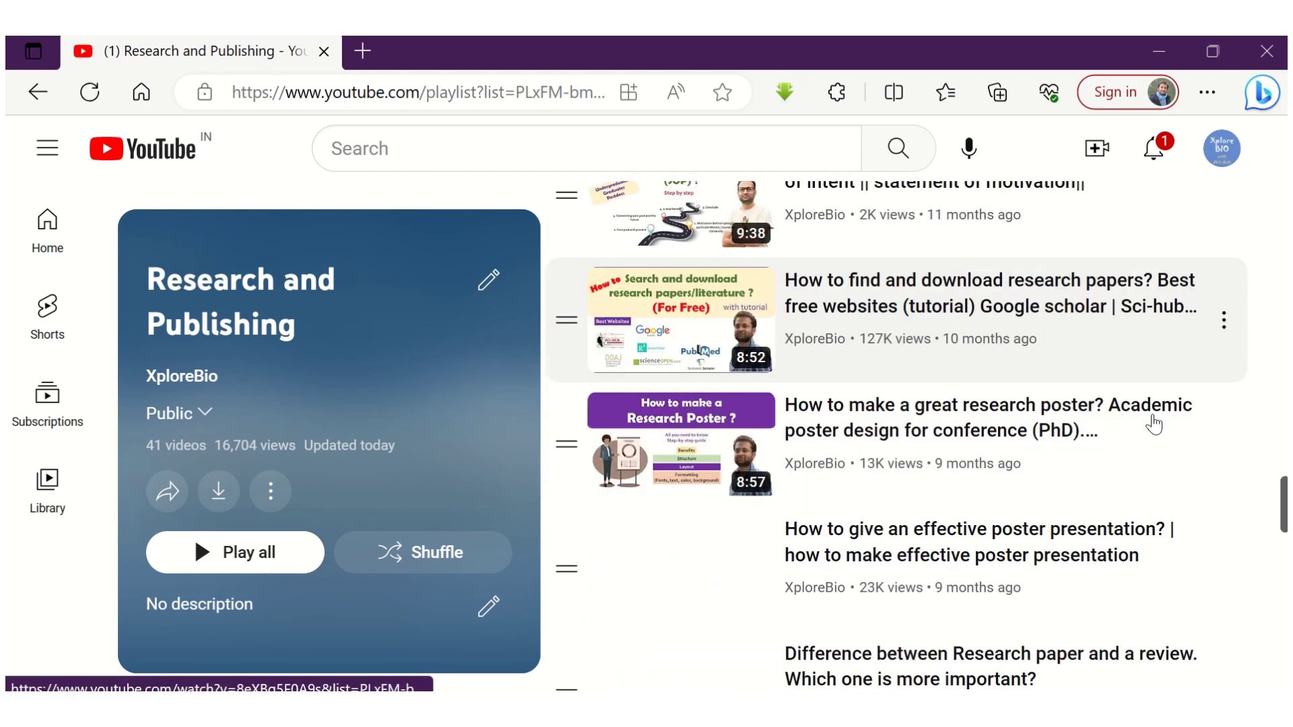